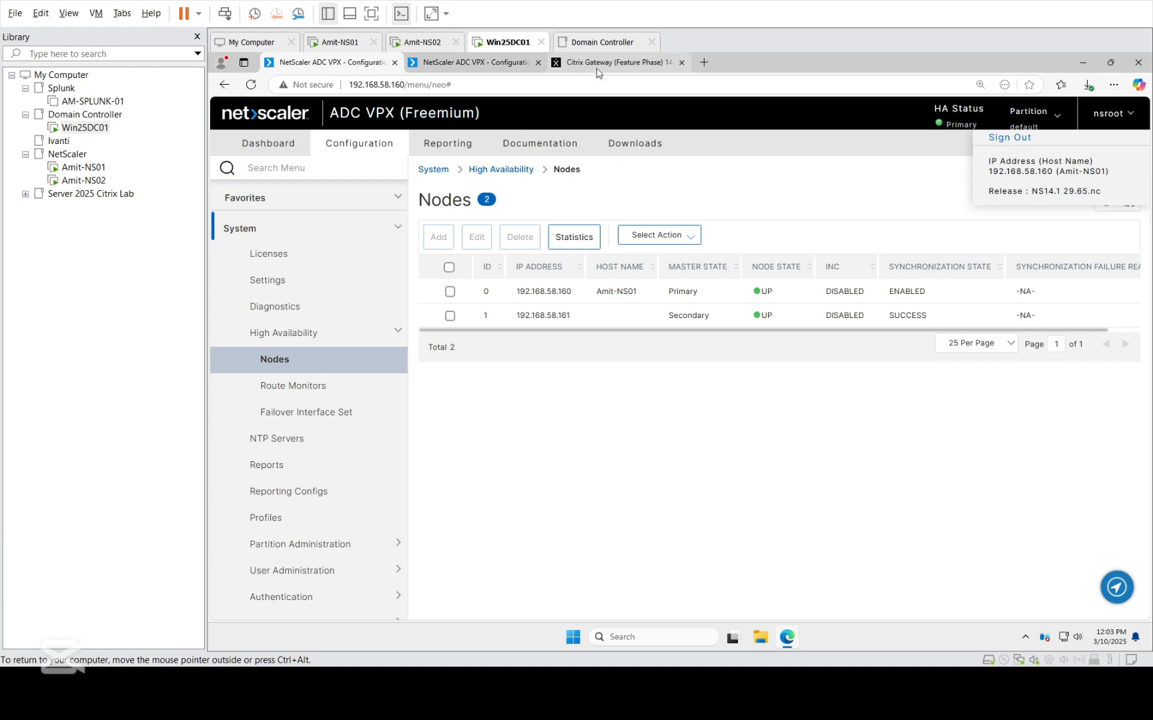
Check the Citrix Gateway 14.1-43.50 download page and the high-availability node lists of both NetScaler appliances.
click(599, 63)
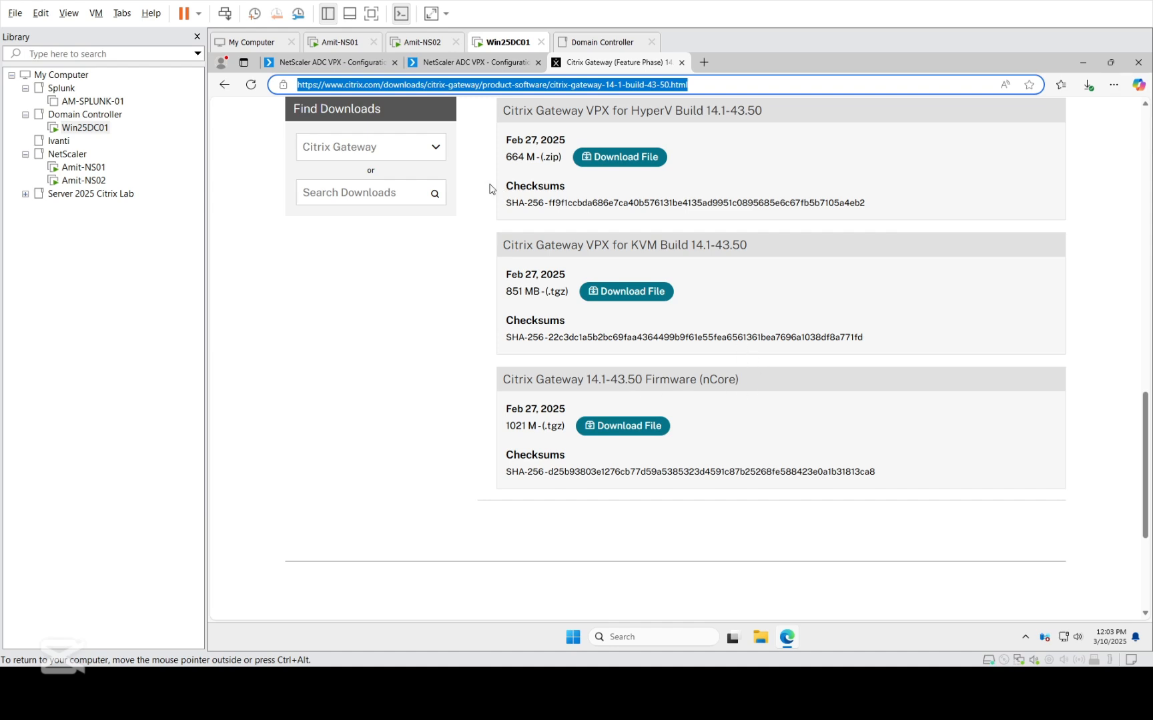
click(332, 62)
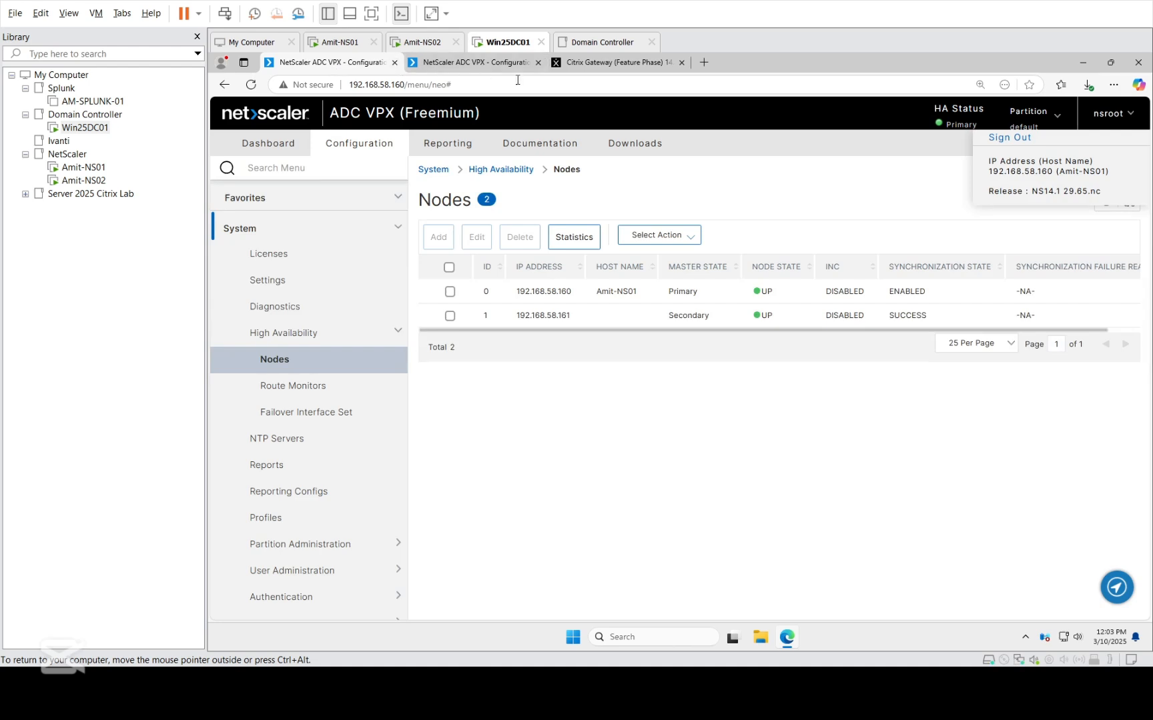
click(479, 62)
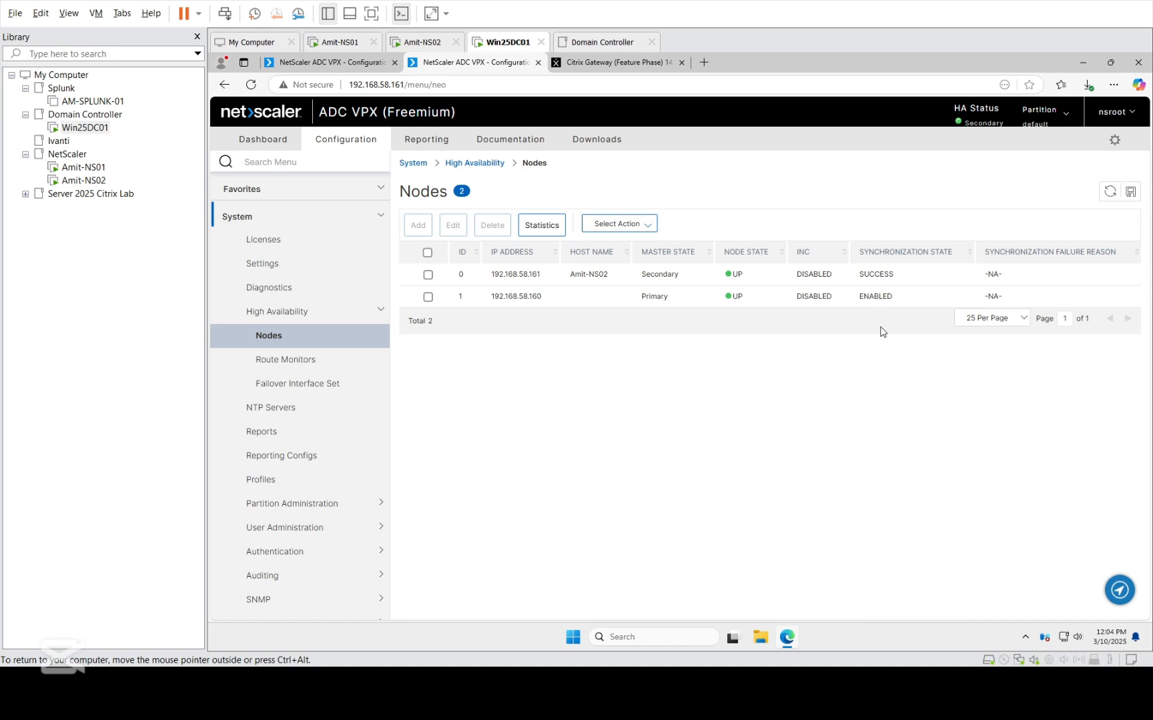
Open the new backup form in the Backup and Restore area of the primary node 192.168.58.160.
click(298, 67)
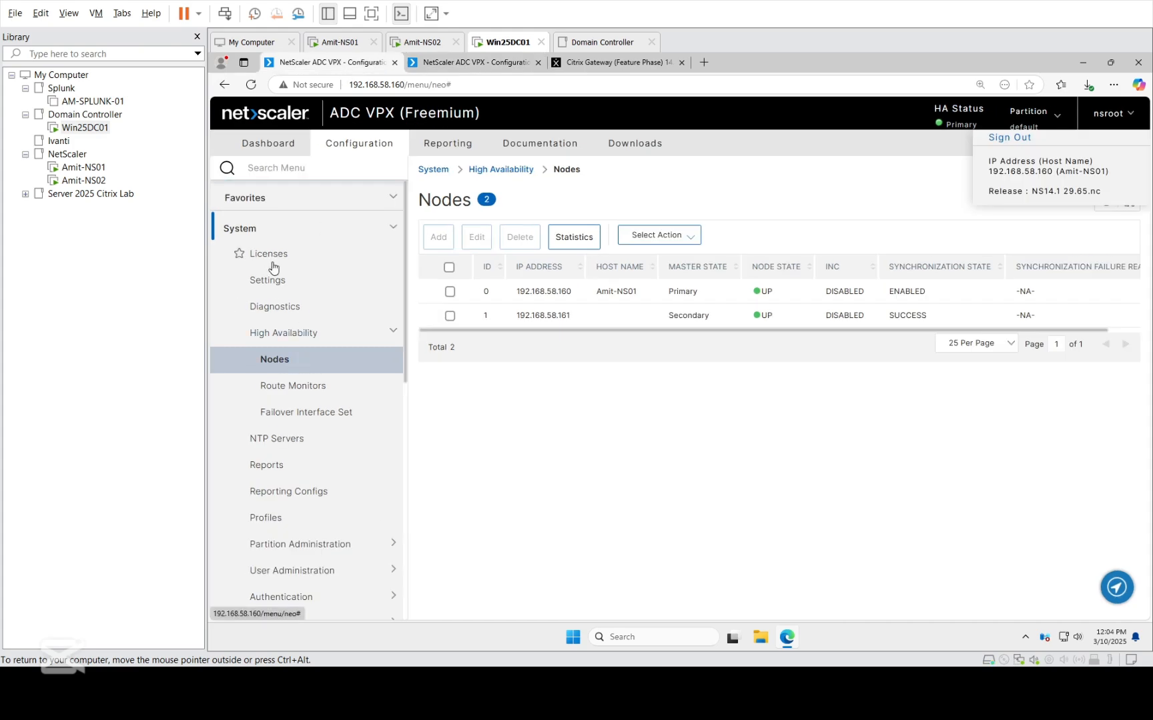
click(278, 283)
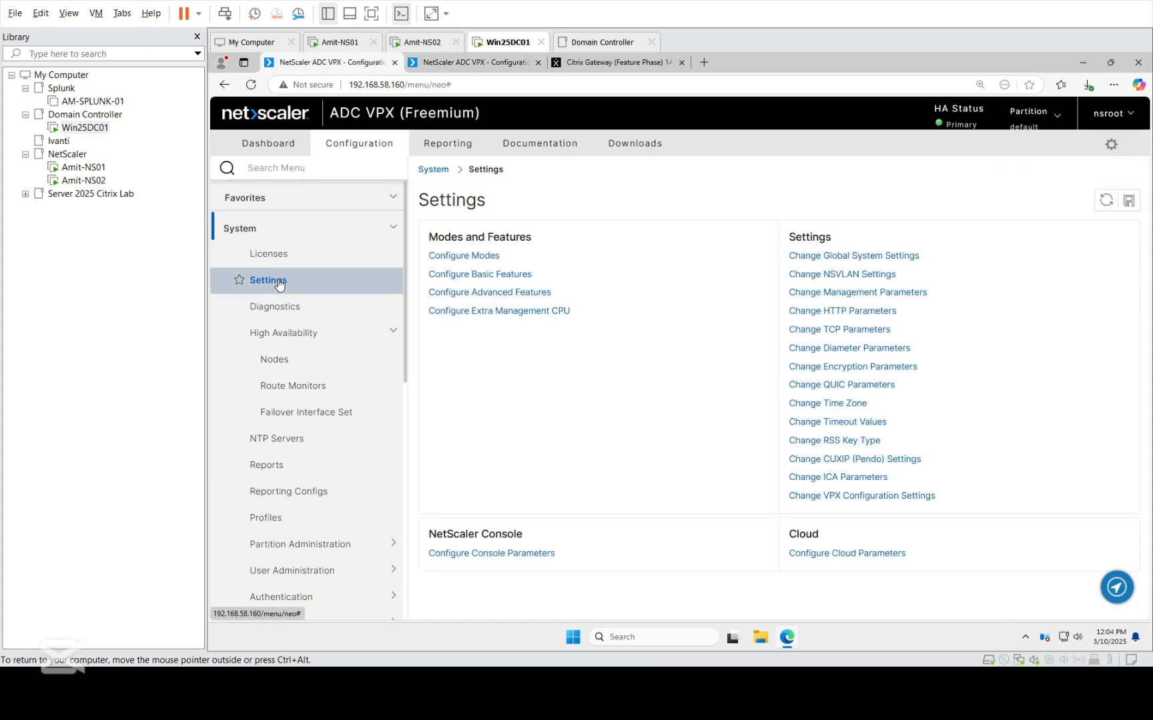
click(250, 229)
click(254, 239)
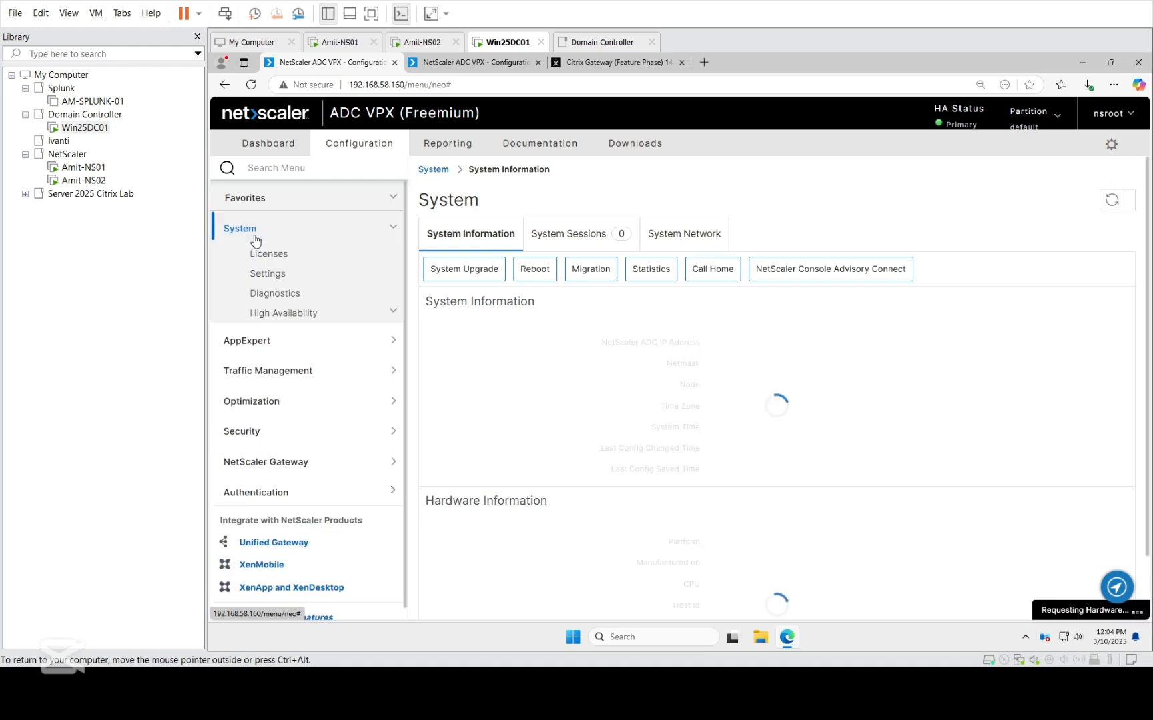
click(277, 282)
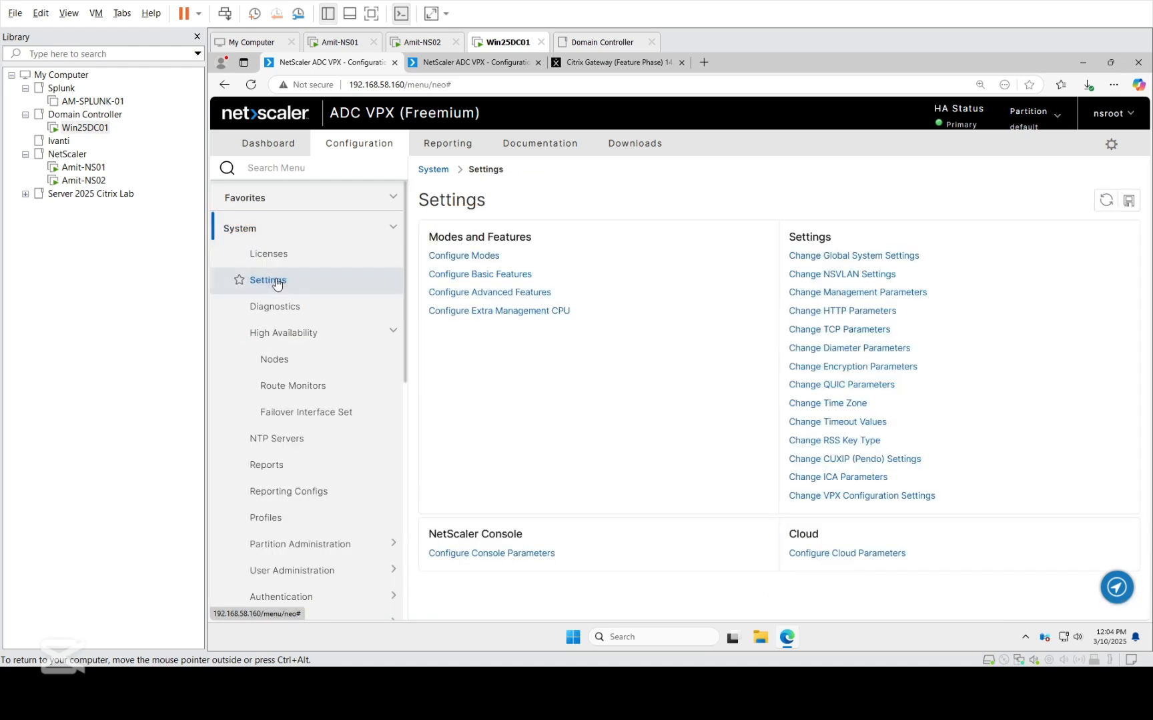
scroll(276, 513, down, 3)
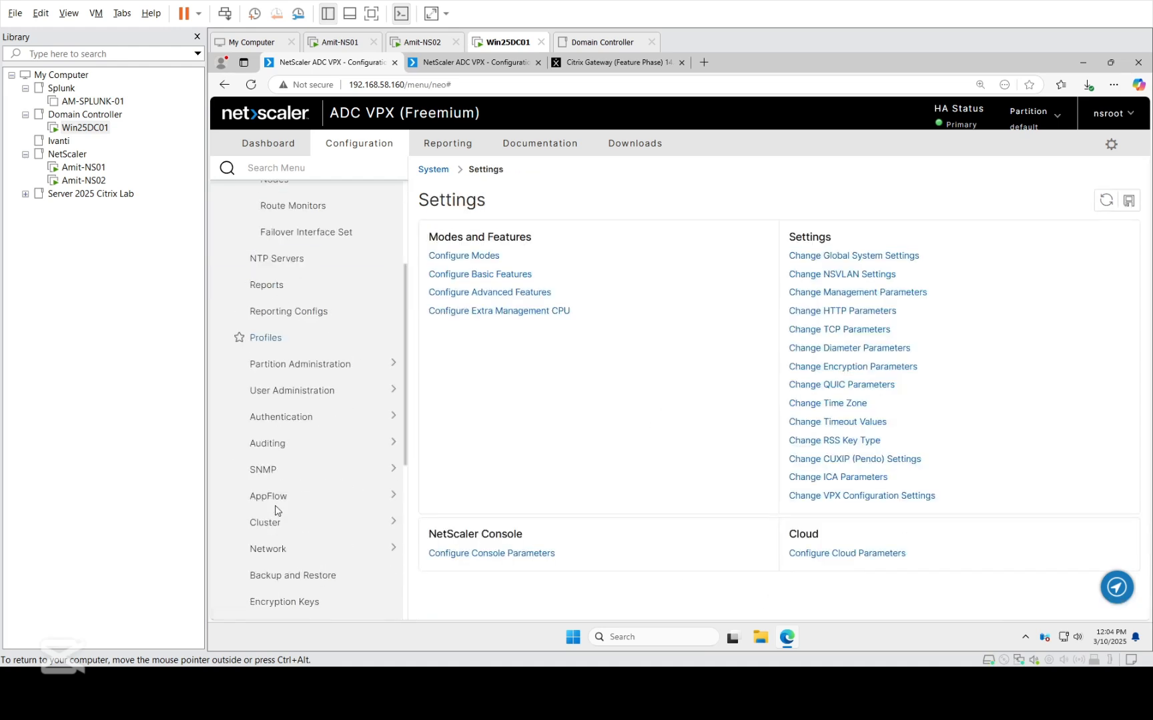
scroll(276, 548, down, 3)
click(288, 402)
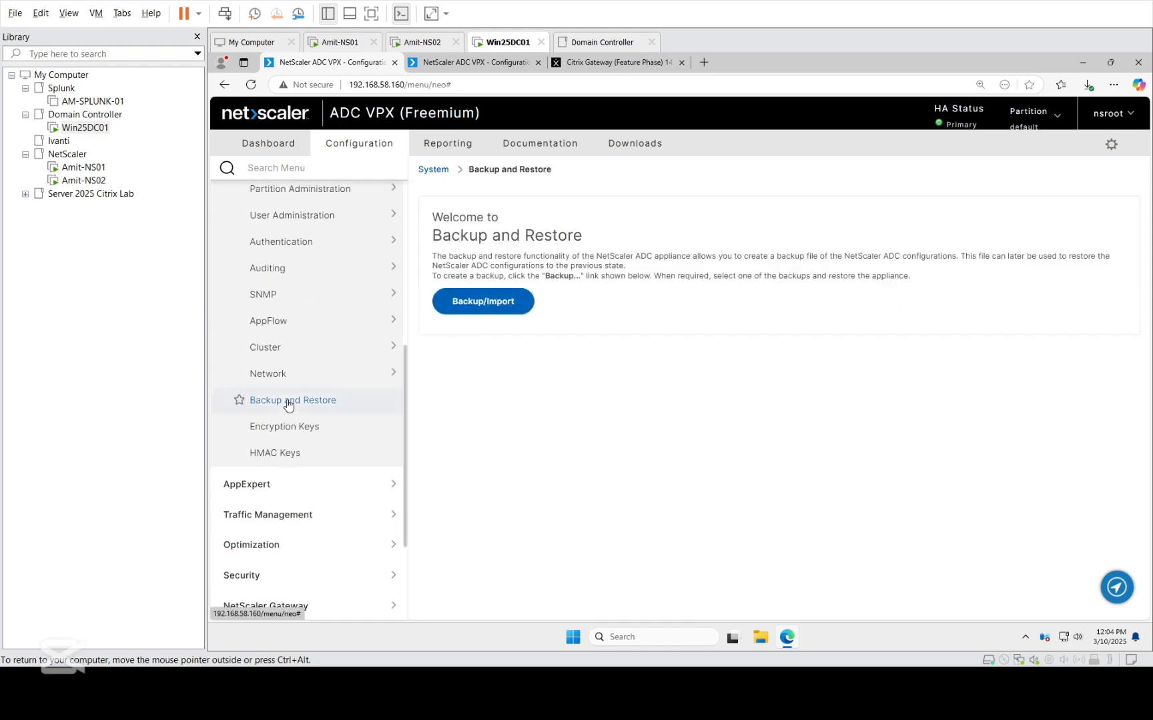
click(502, 303)
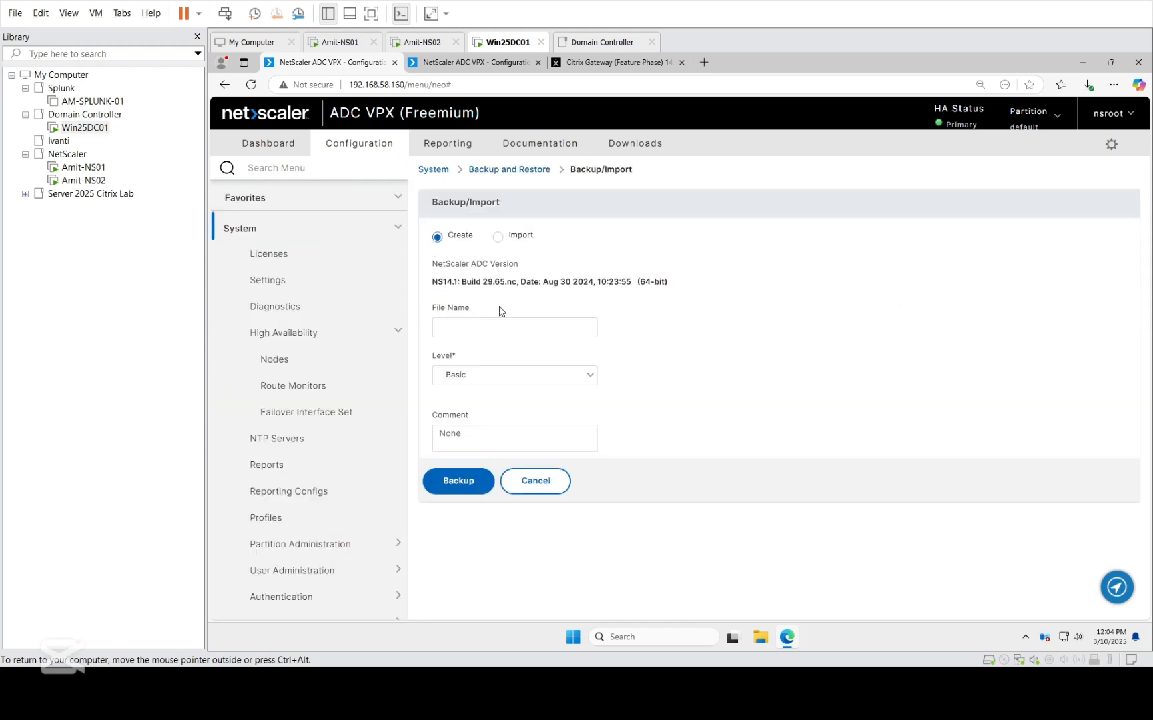
Enter BEforeUpgrade as the primary node's backup file name and set the backup level to Full.
click(488, 322)
text(BEforeUpgrade)
click(506, 376)
click(490, 411)
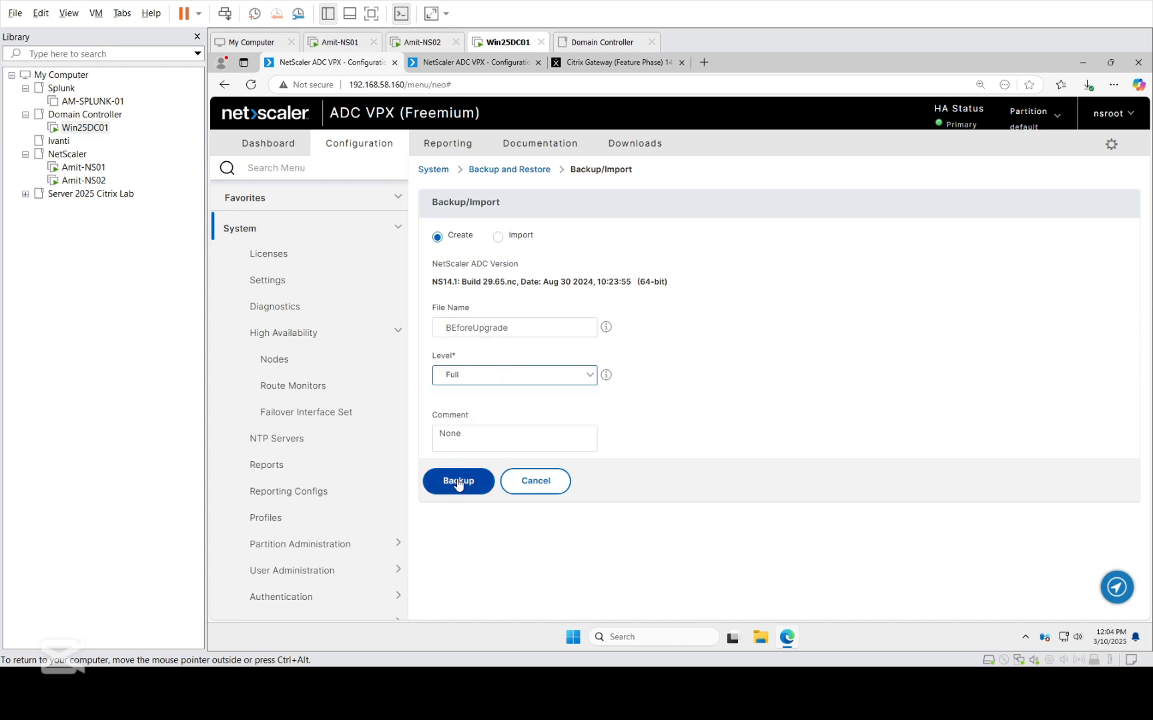
Prefix the backup file name with Amit_ and create the backup on the primary node.
click(445, 331)
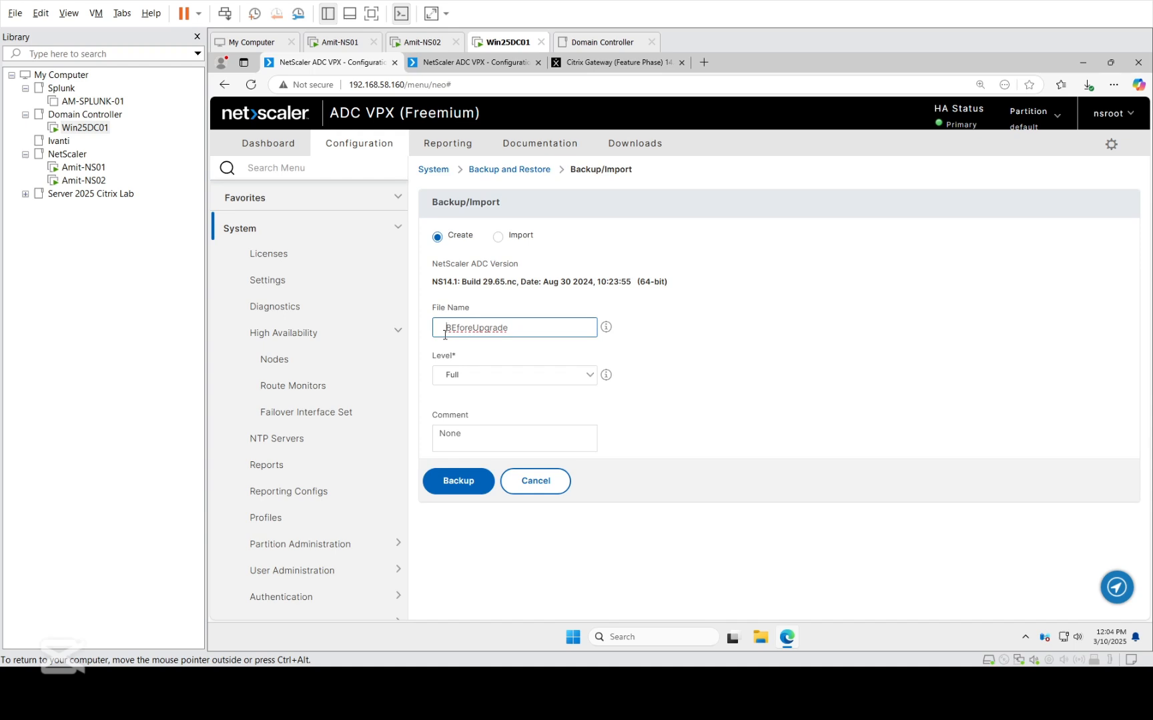
text(Amit?)
key(BackSpace)
text(_)
click(457, 491)
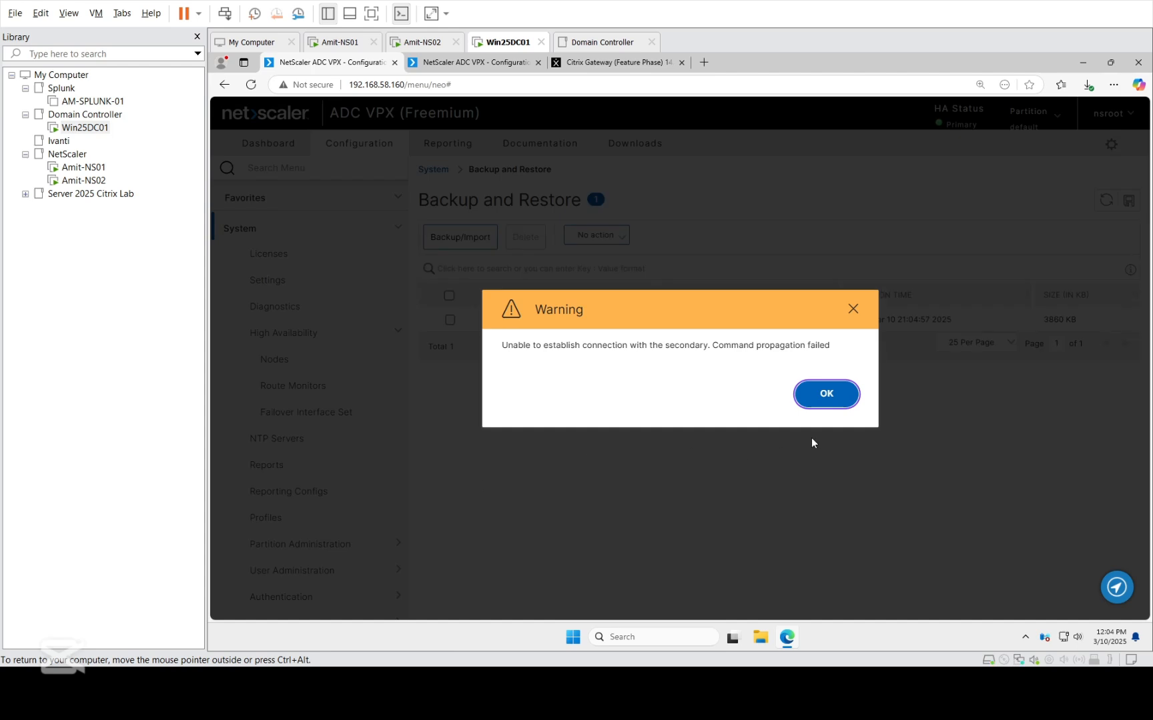
click(819, 399)
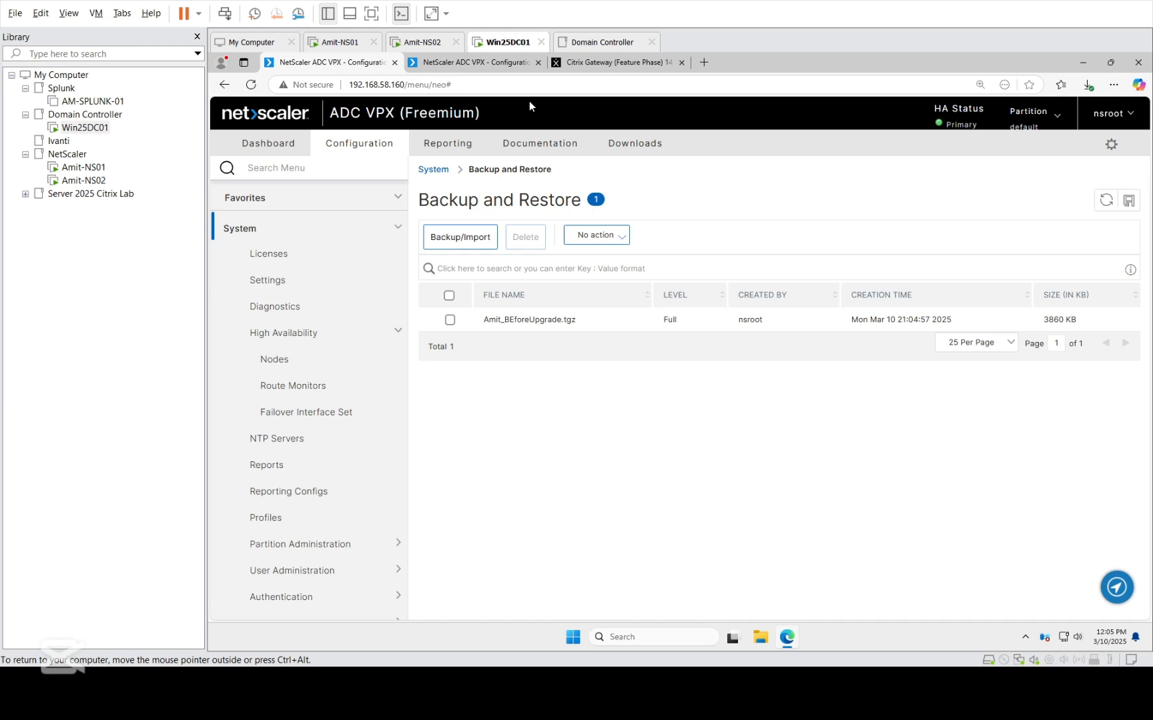
Open the new backup form in the Backup and Restore area of the secondary node 192.168.58.161.
click(460, 64)
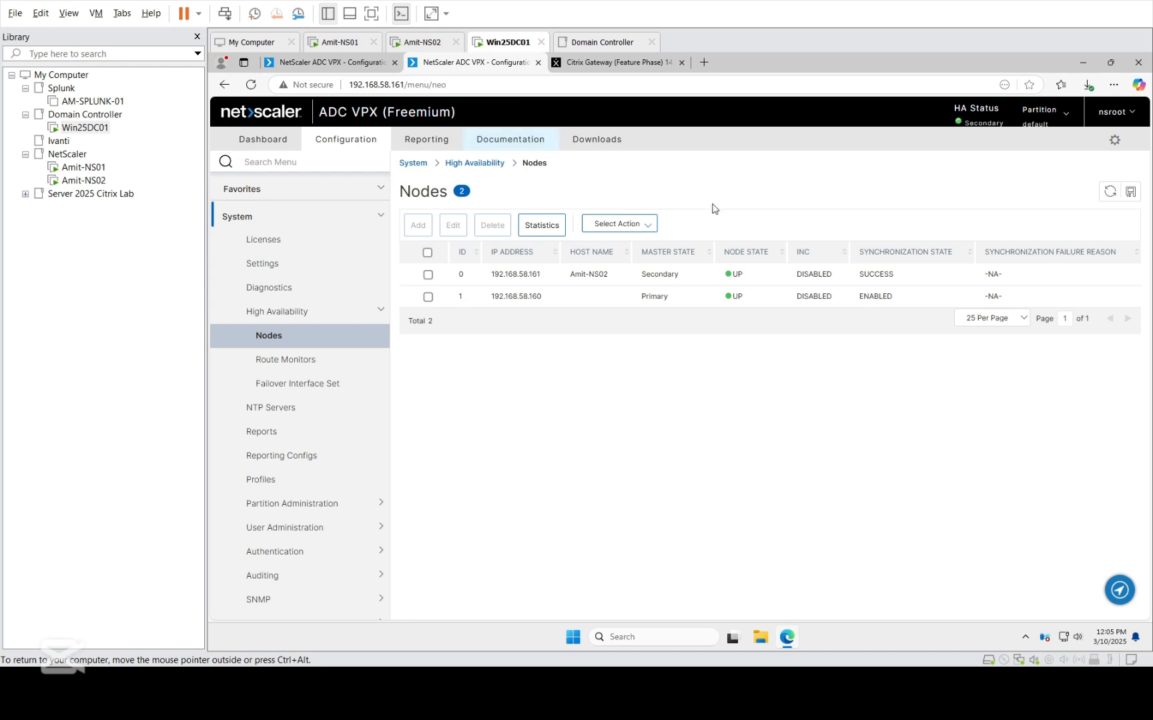
click(1110, 191)
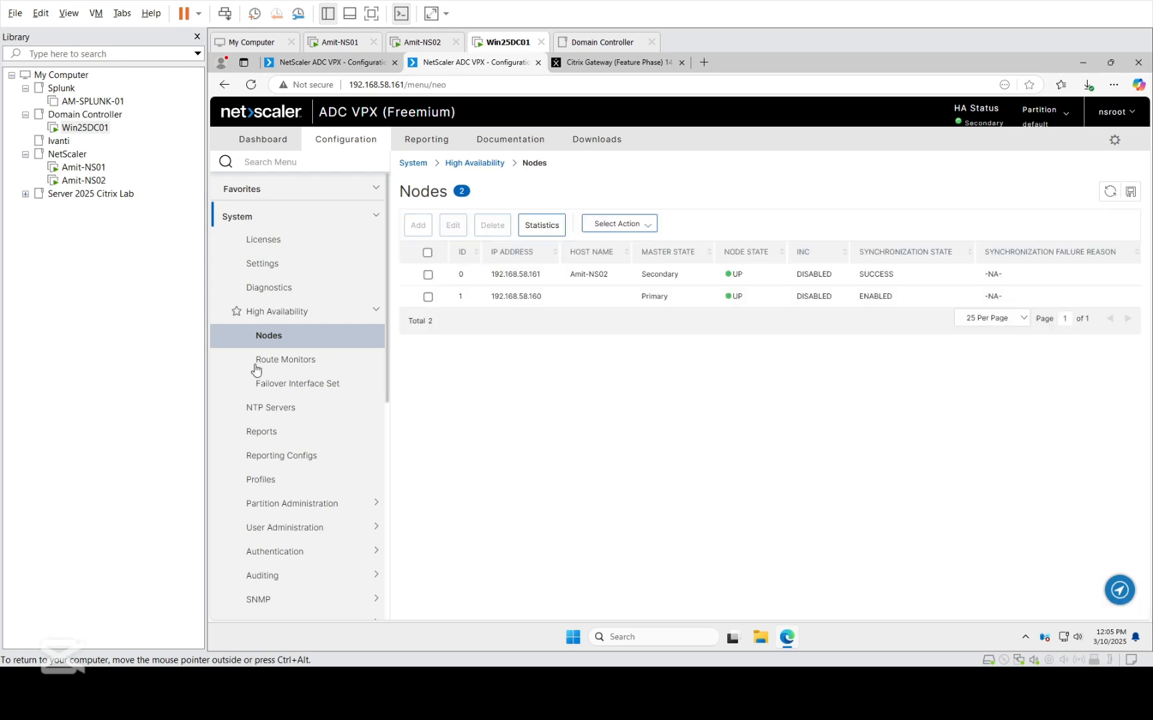
click(287, 315)
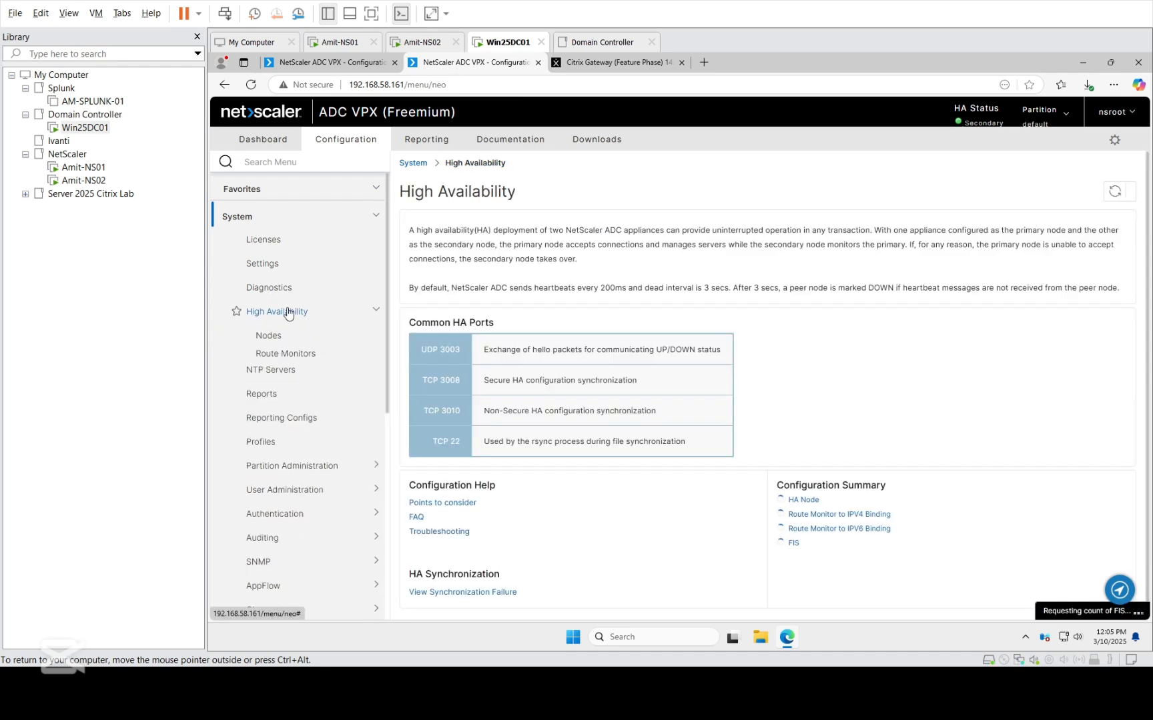
scroll(309, 489, down, 3)
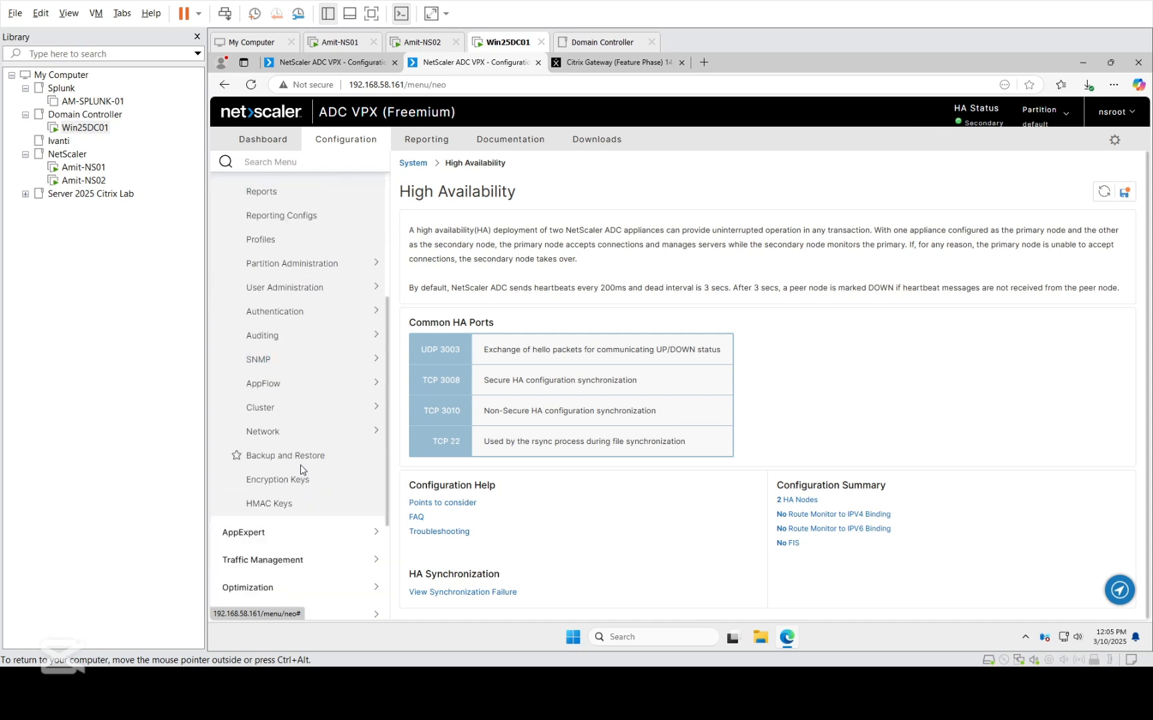
click(294, 457)
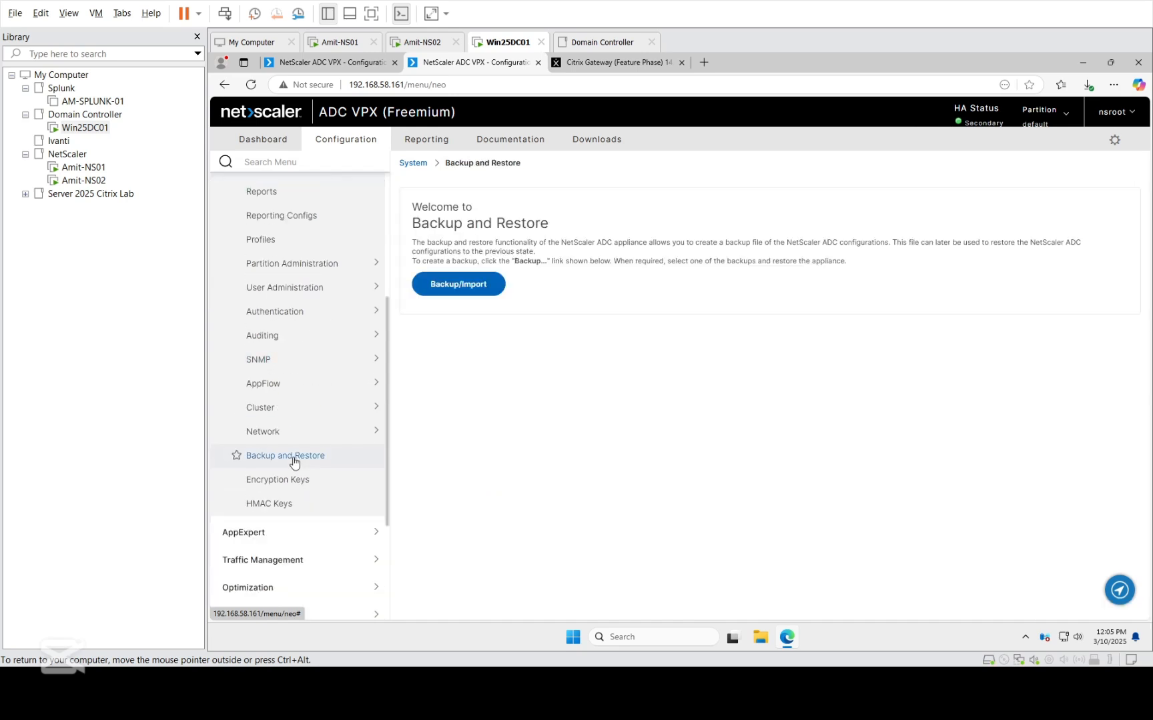
click(468, 289)
Create a Full level backup named Amit_BEforeUpgrade on the secondary node.
click(431, 309)
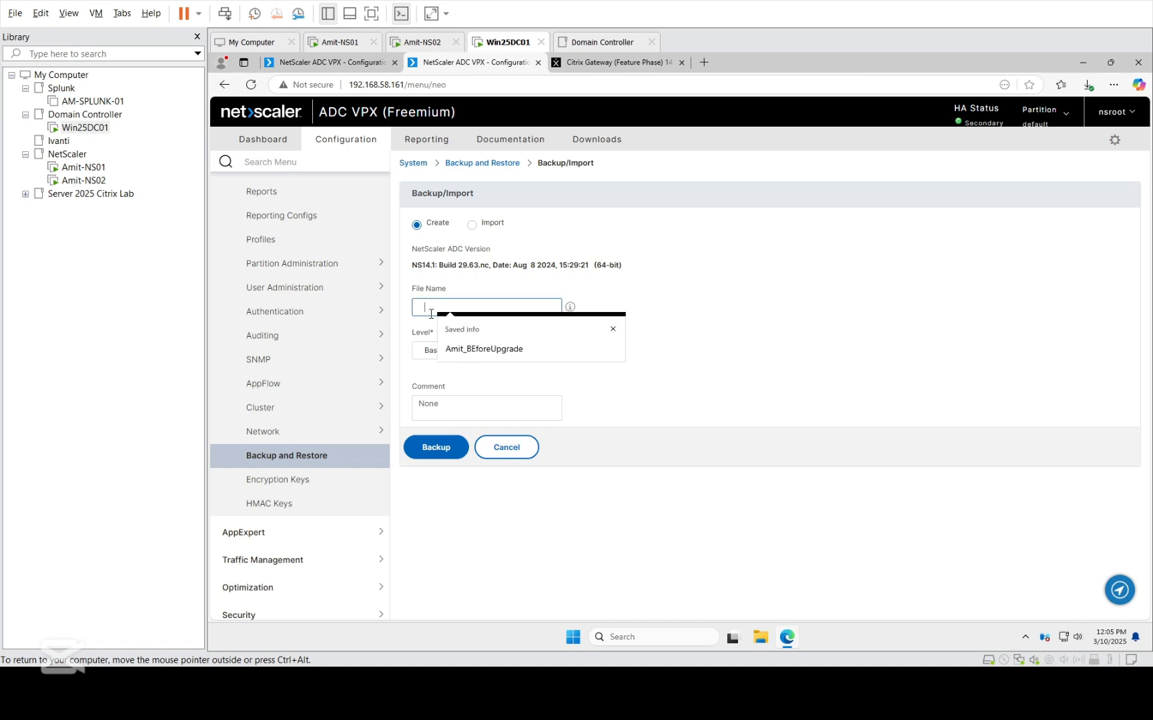
click(470, 352)
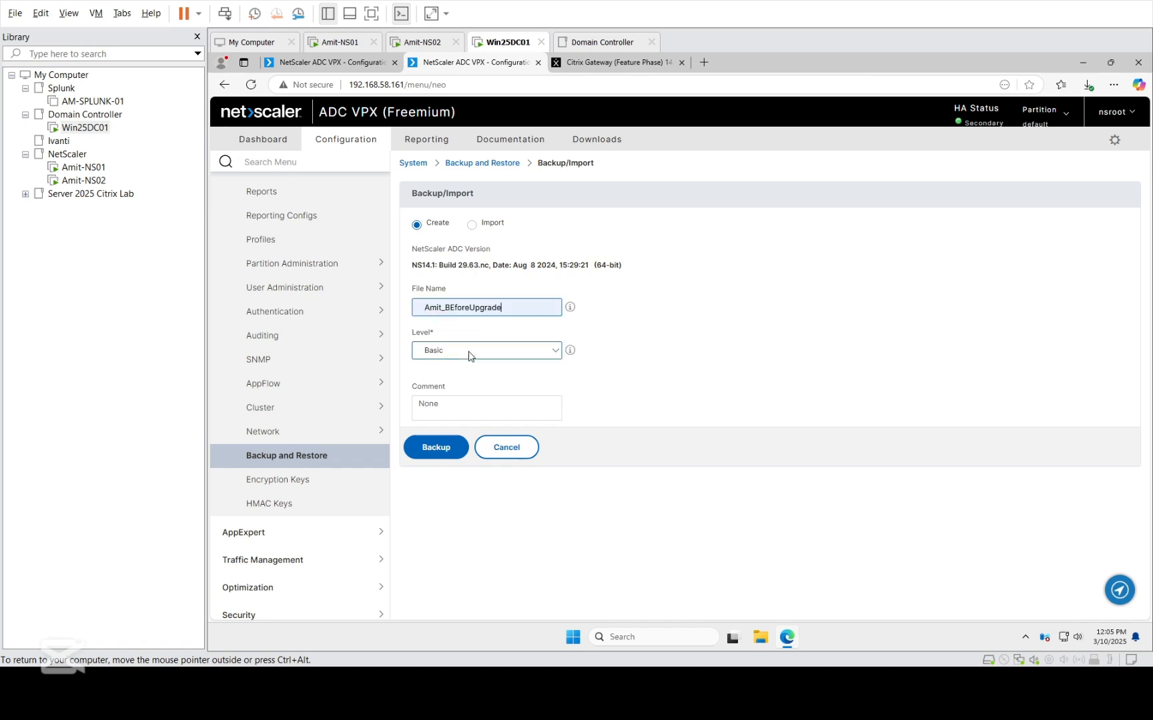
click(465, 353)
click(464, 383)
click(444, 452)
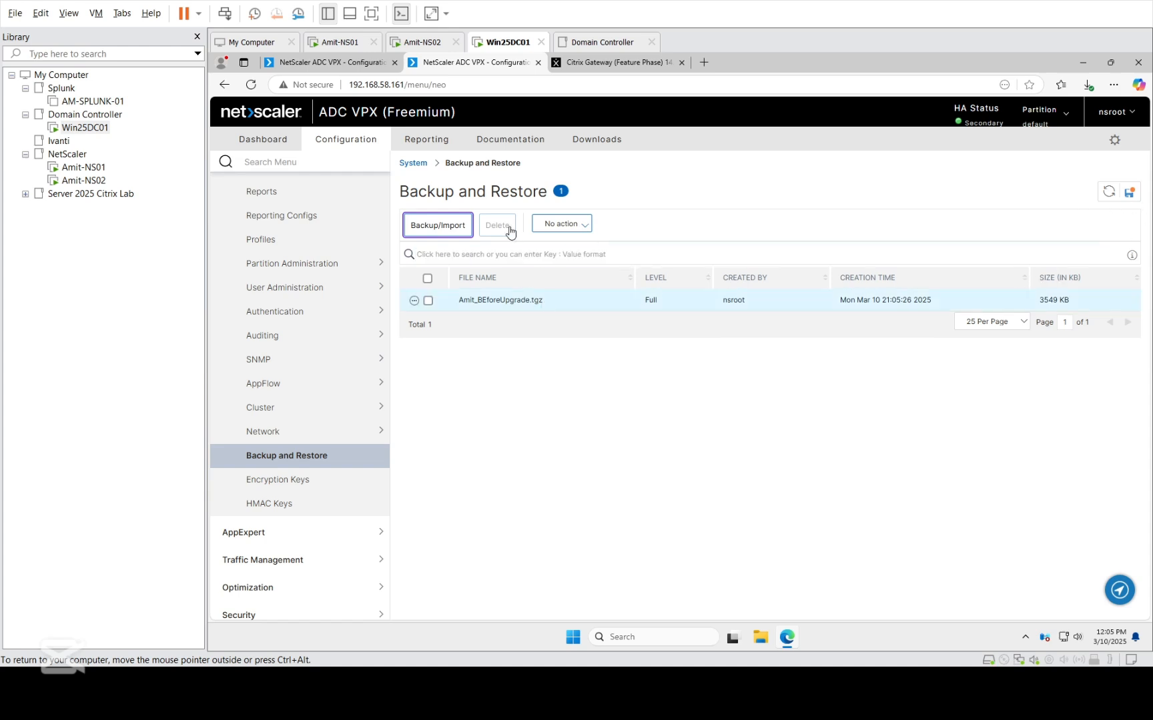
Refresh the primary node's backup list, and decline saving the running configuration on the secondary node.
click(332, 65)
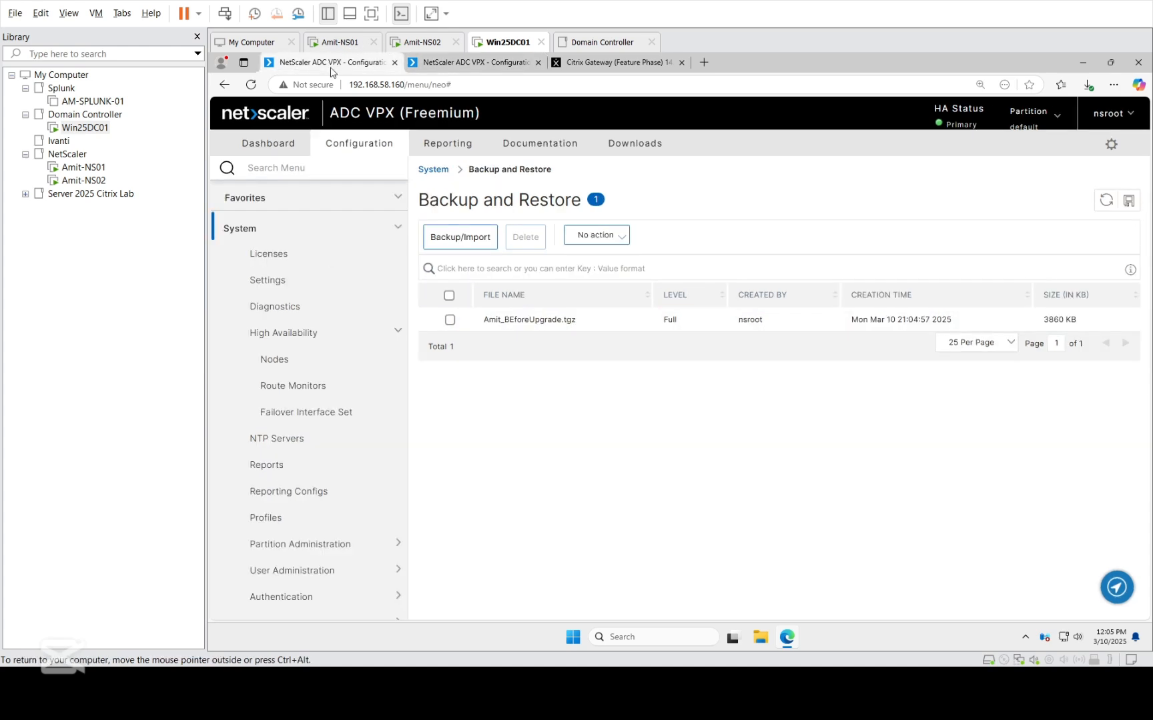
click(1106, 202)
click(437, 61)
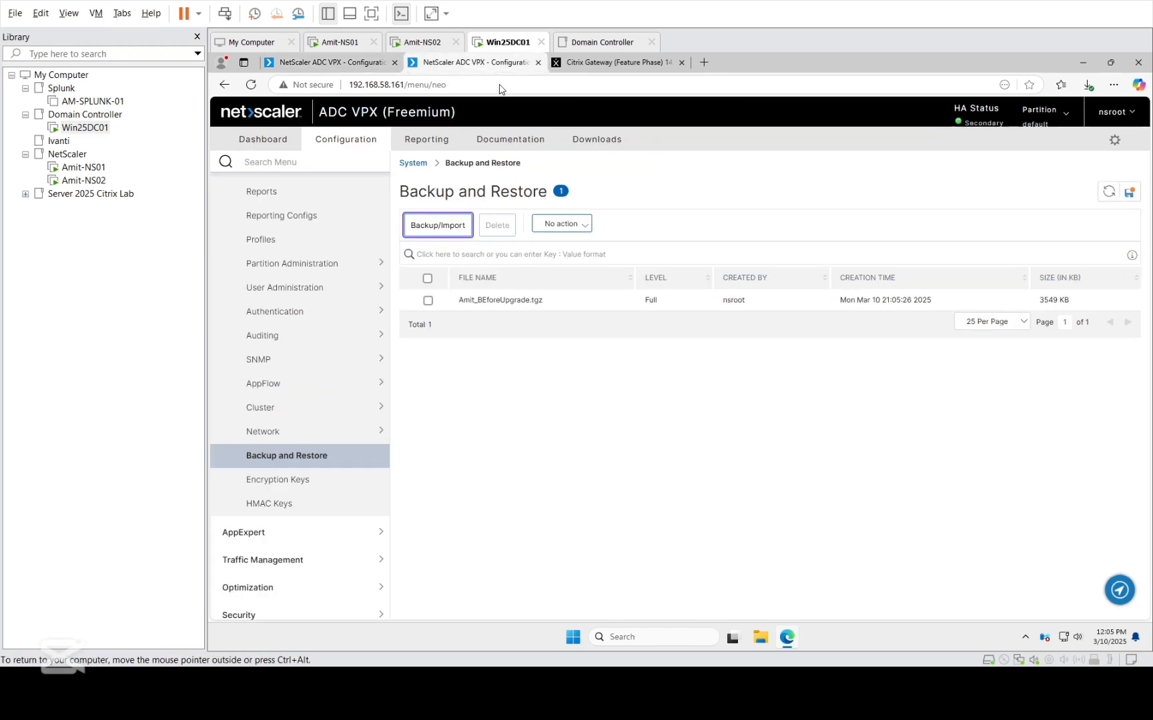
click(1129, 193)
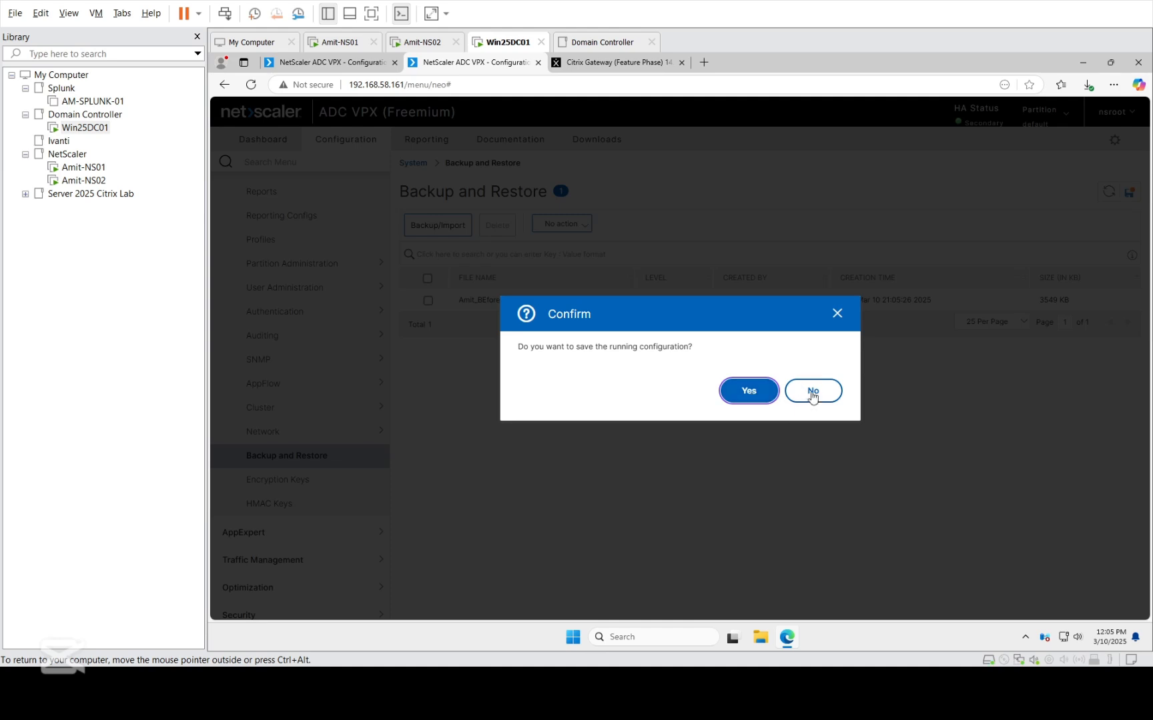
click(811, 392)
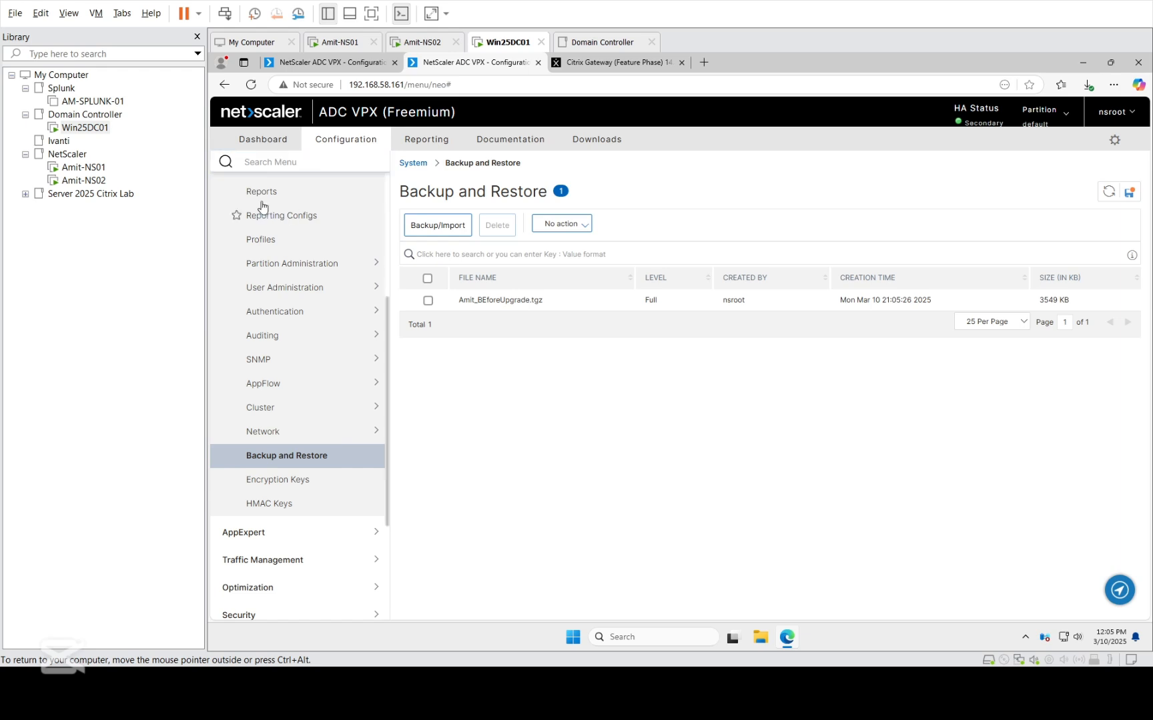
Reload the secondary node's configuration pages and open its system diagnostics.
scroll(267, 208, up, 3)
click(277, 142)
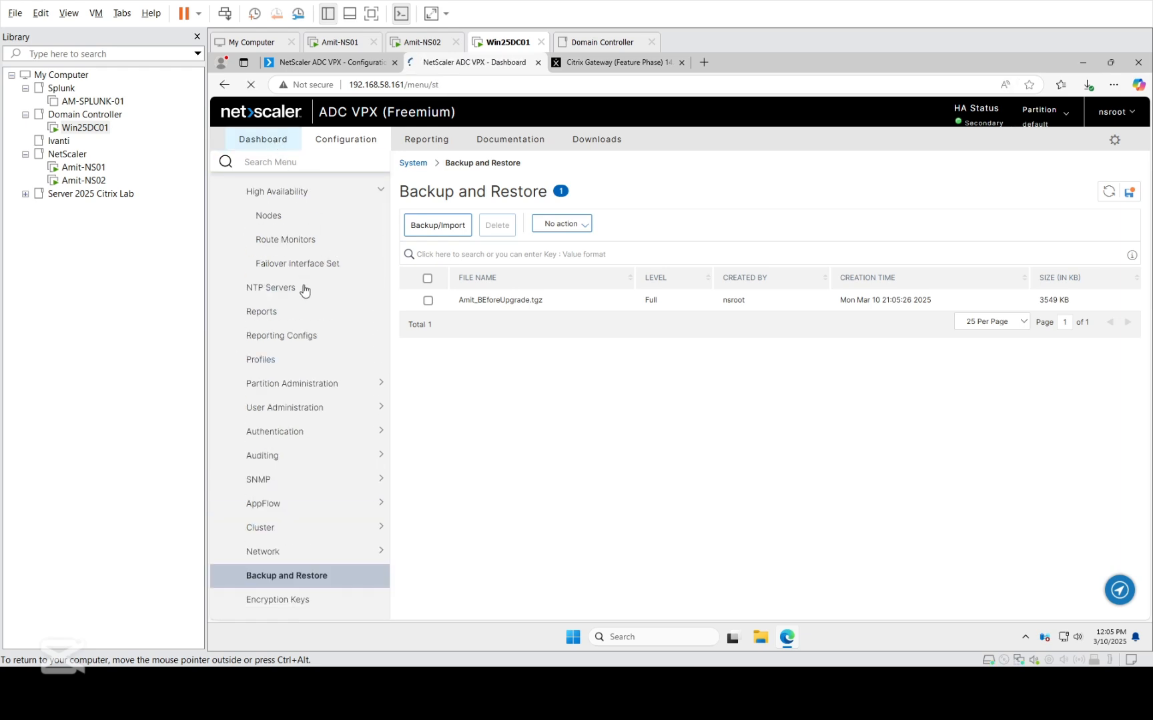
click(346, 140)
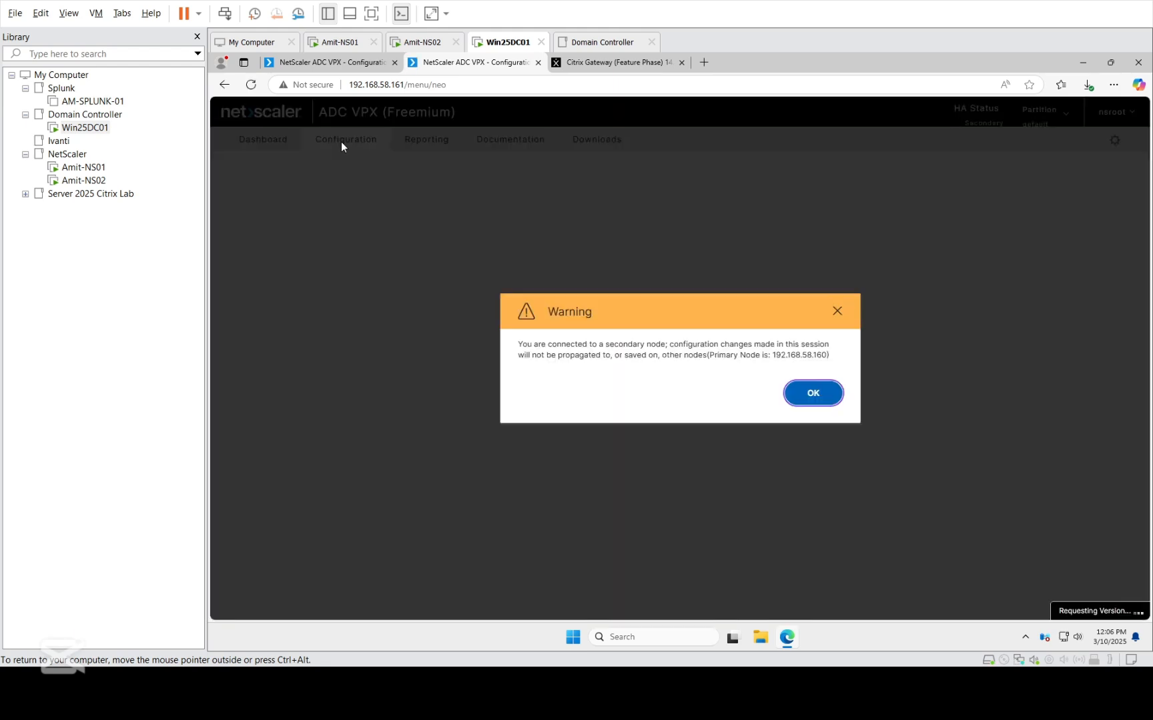
click(814, 401)
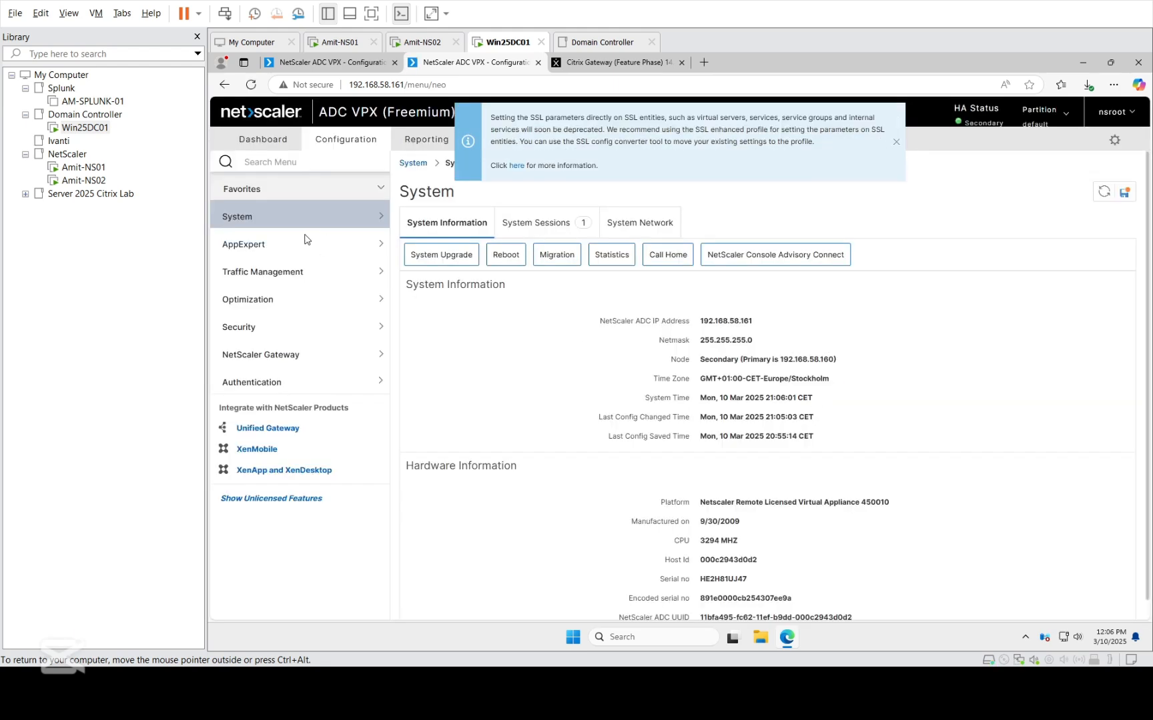
click(278, 224)
click(278, 265)
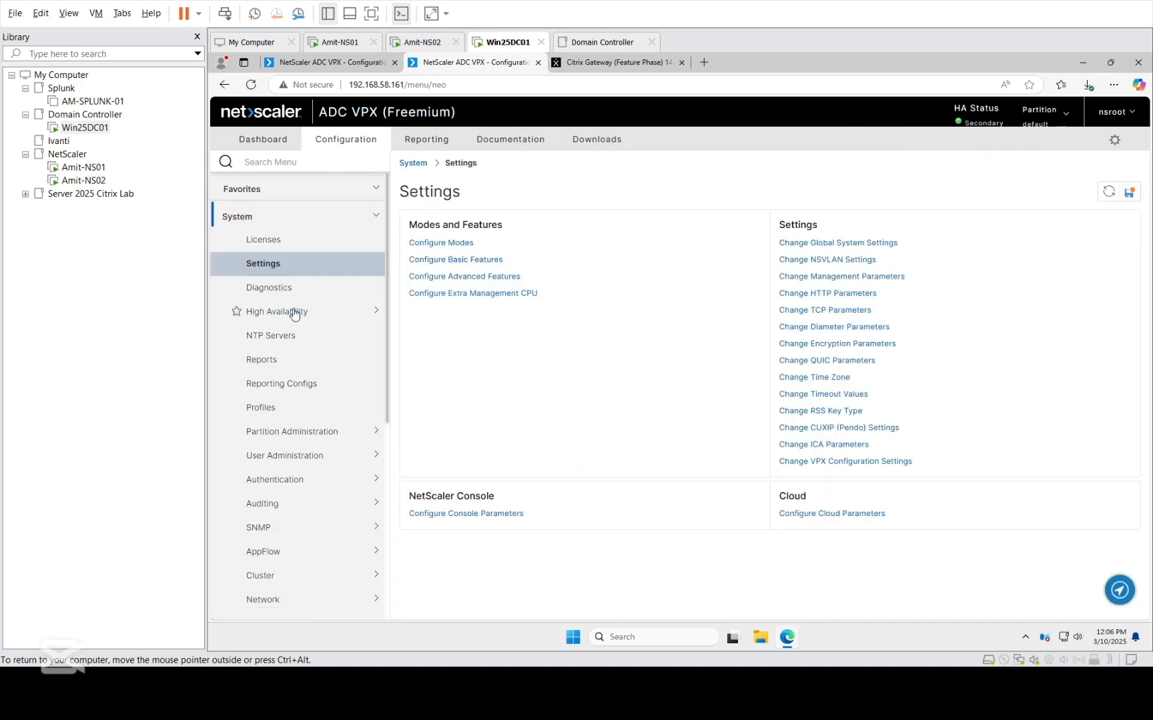
click(279, 296)
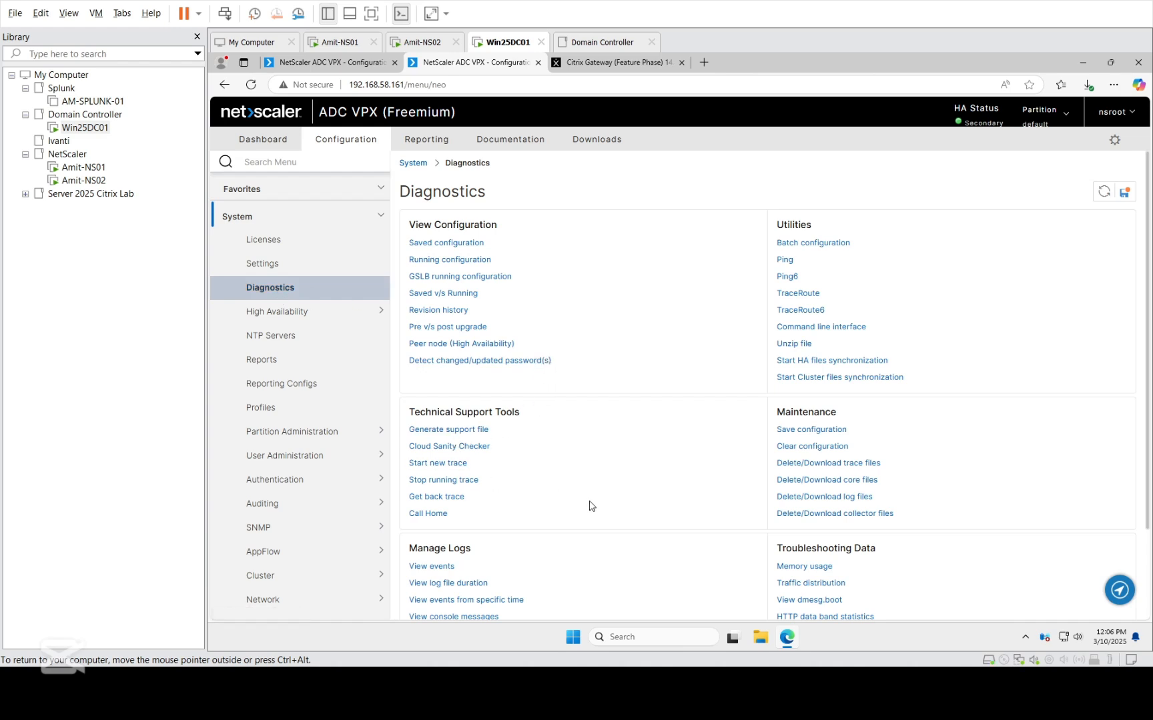
Examine the secondary node's running configuration text.
click(457, 259)
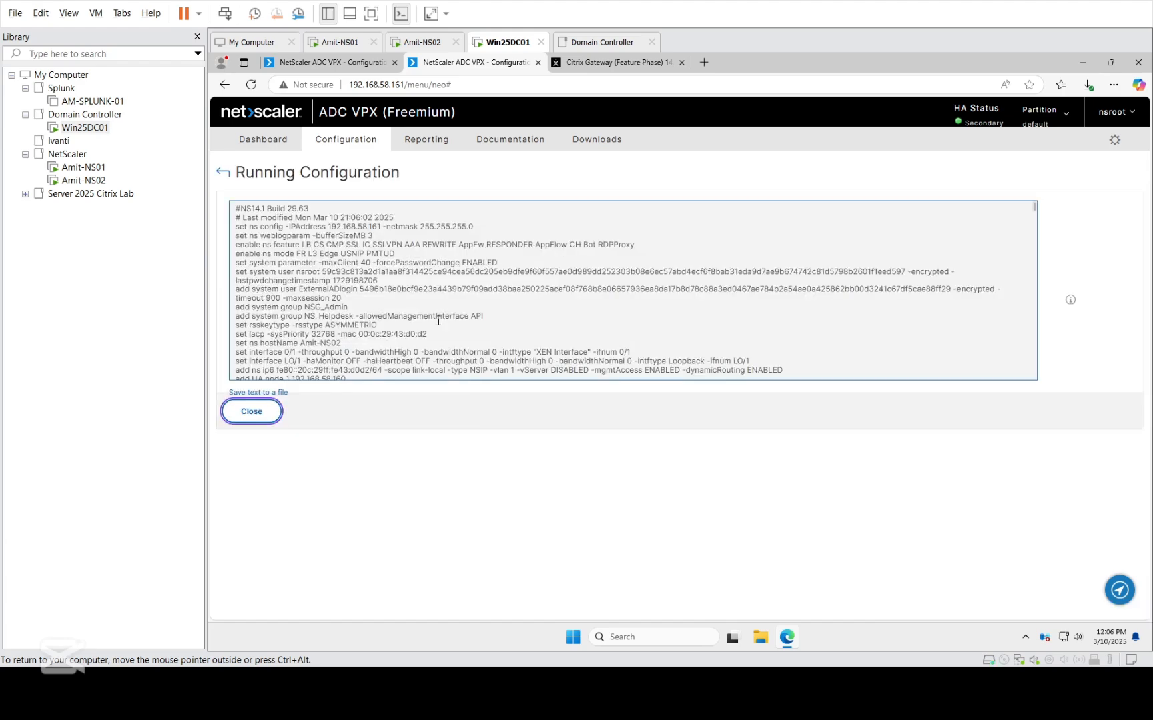
scroll(439, 321, down, 5)
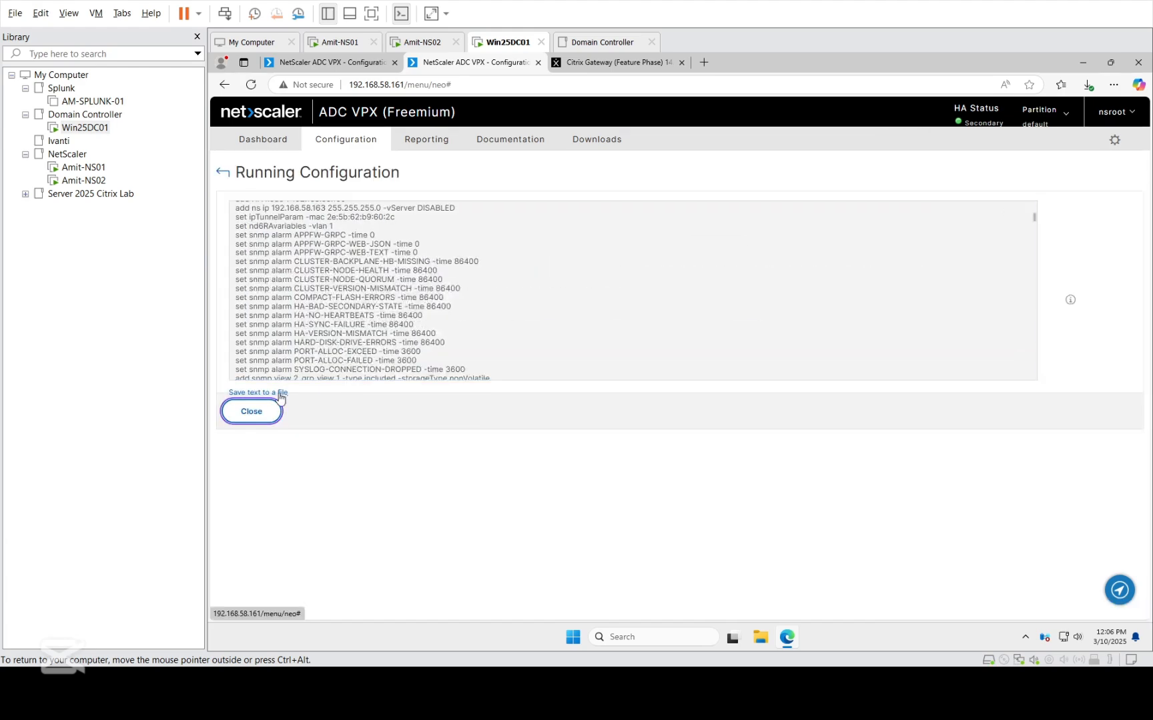
scroll(352, 337, down, 15)
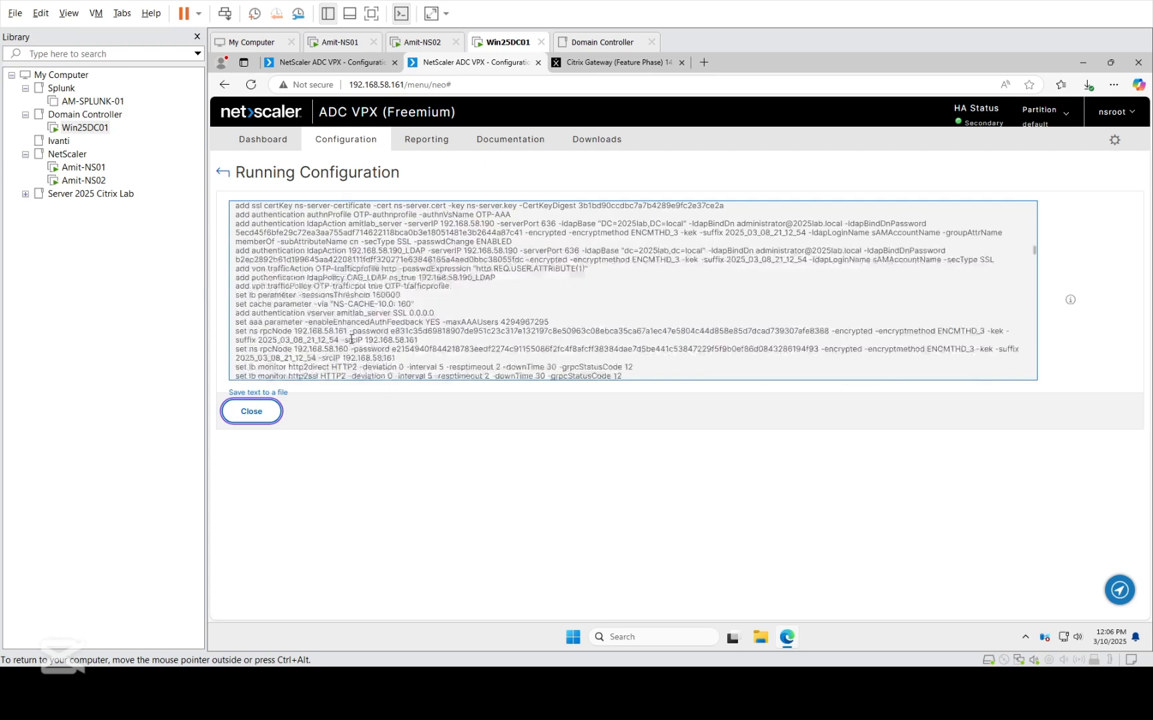
Finish reviewing the secondary node's running configuration, close it, and display the node's system information.
scroll(352, 337, down, 3)
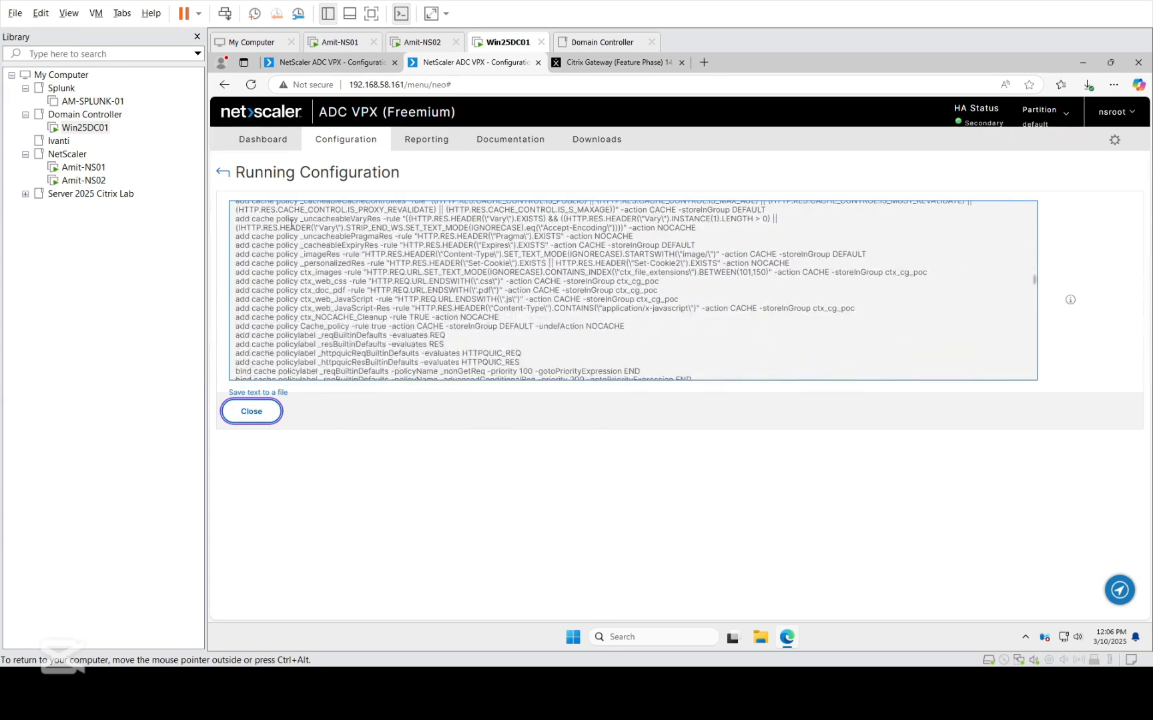
click(252, 411)
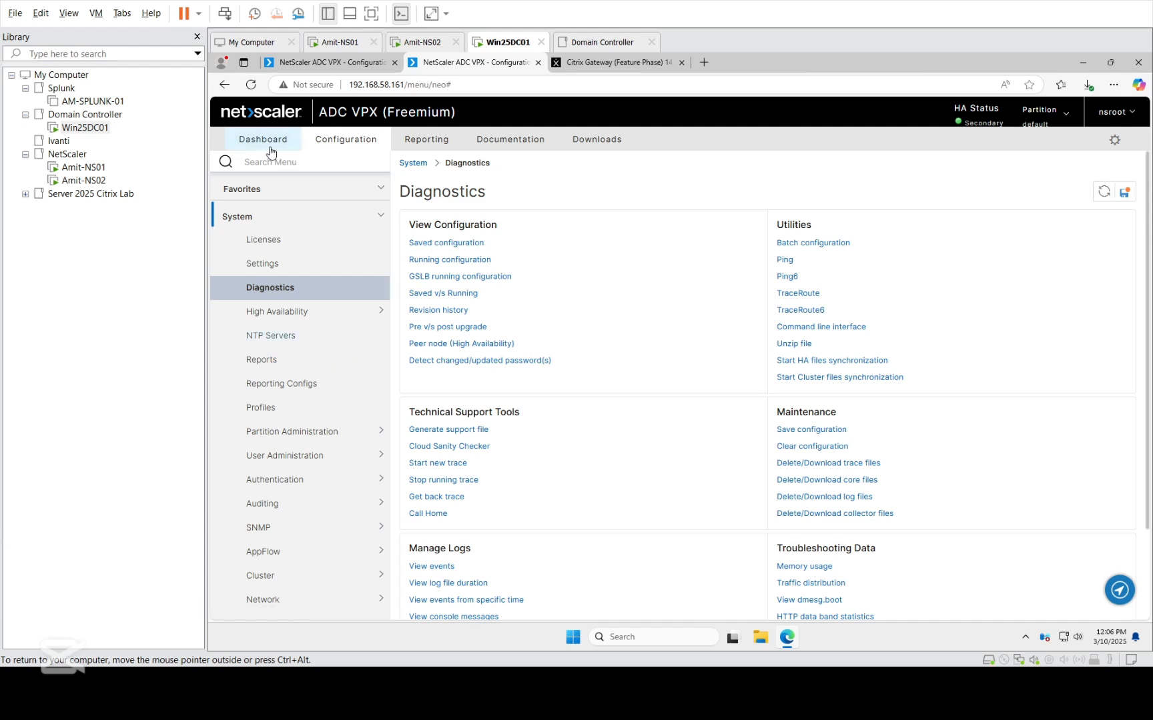
click(270, 264)
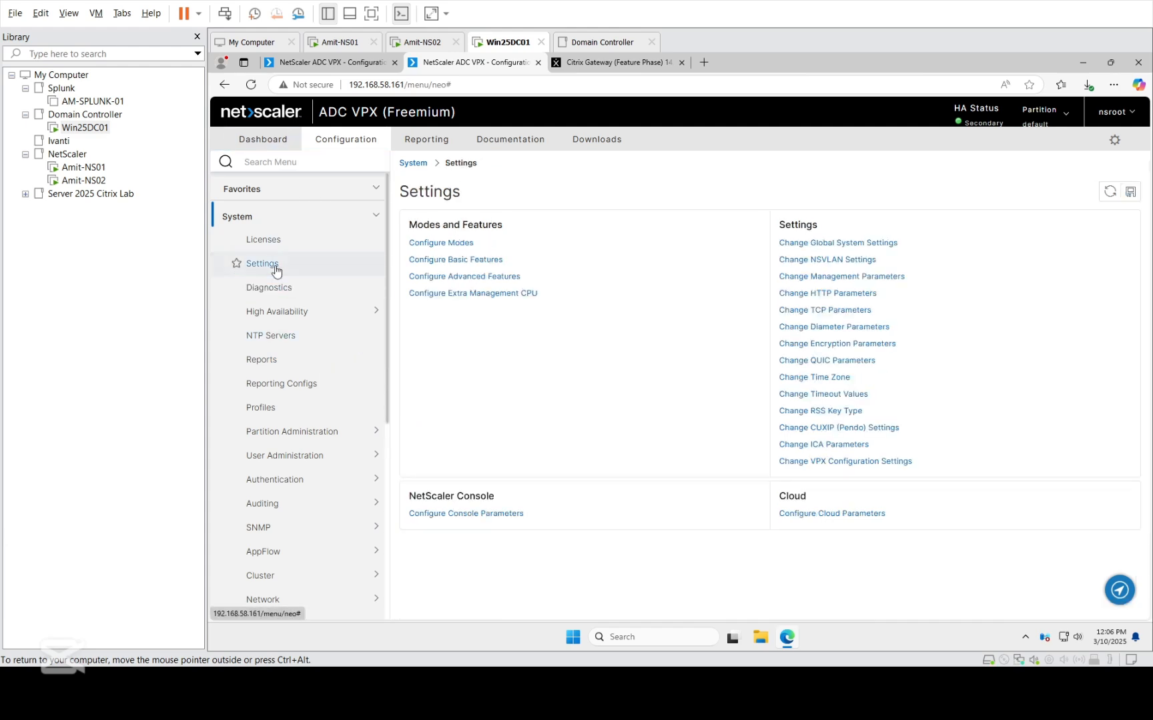
click(256, 218)
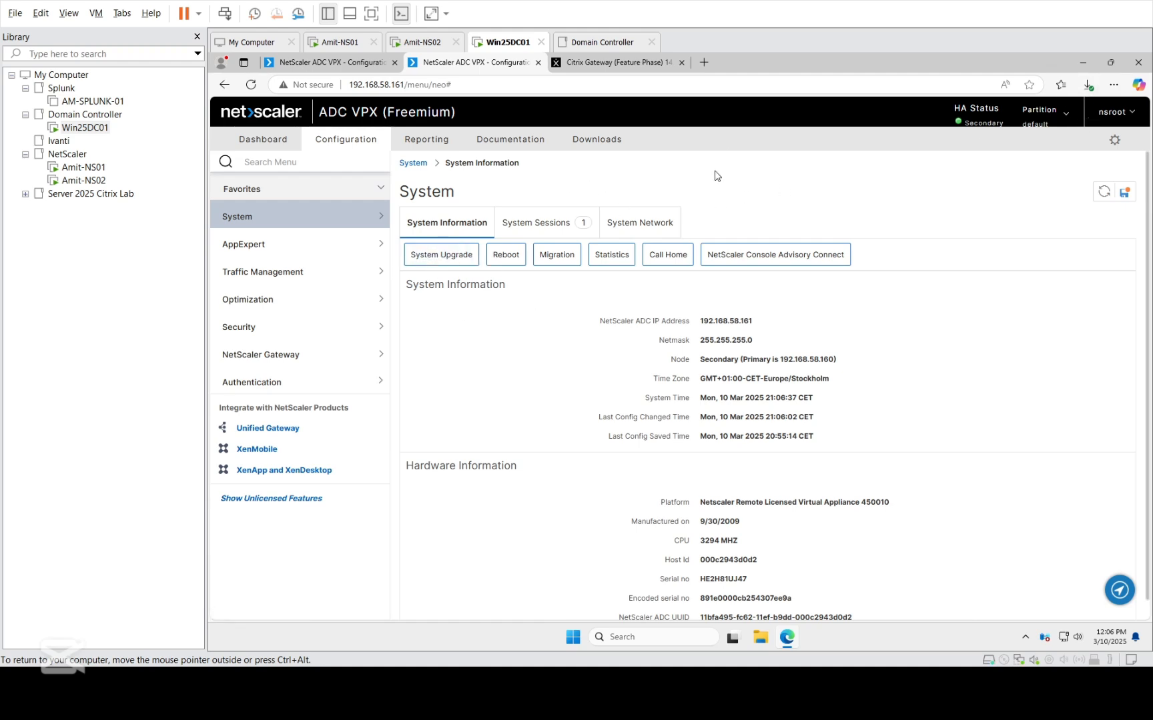
On the primary node 192.168.58.160, set the high availability status of HA node 0 to STAY PRIMARY.
click(327, 62)
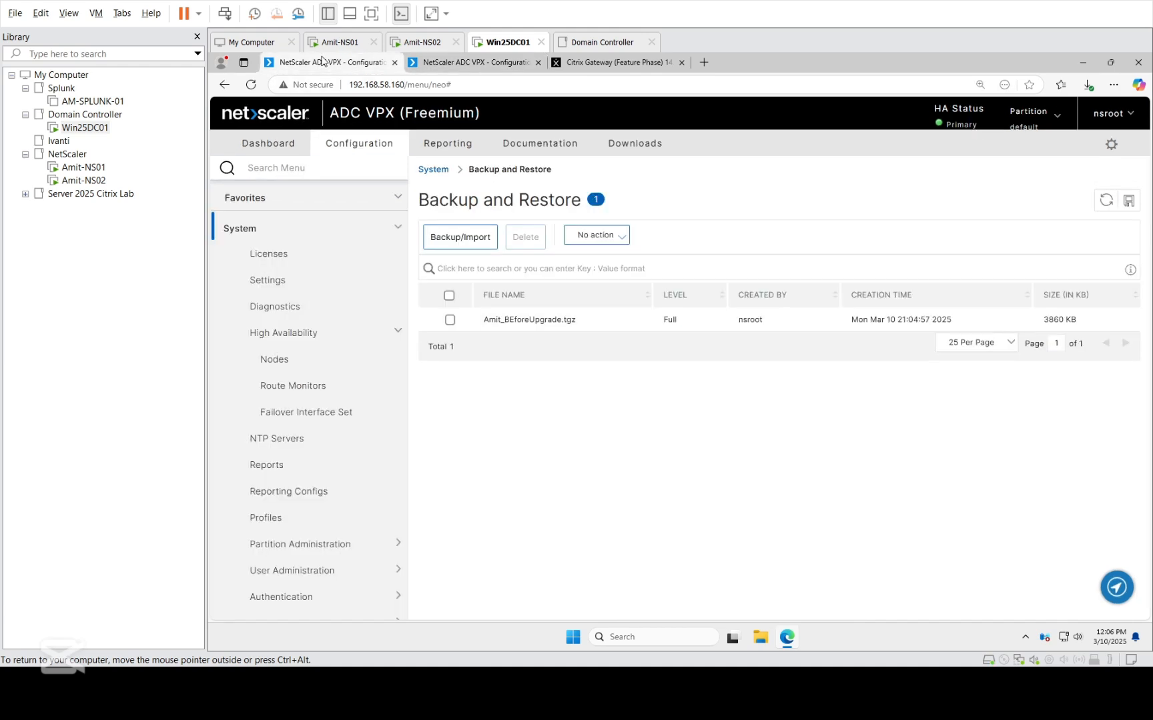
click(283, 363)
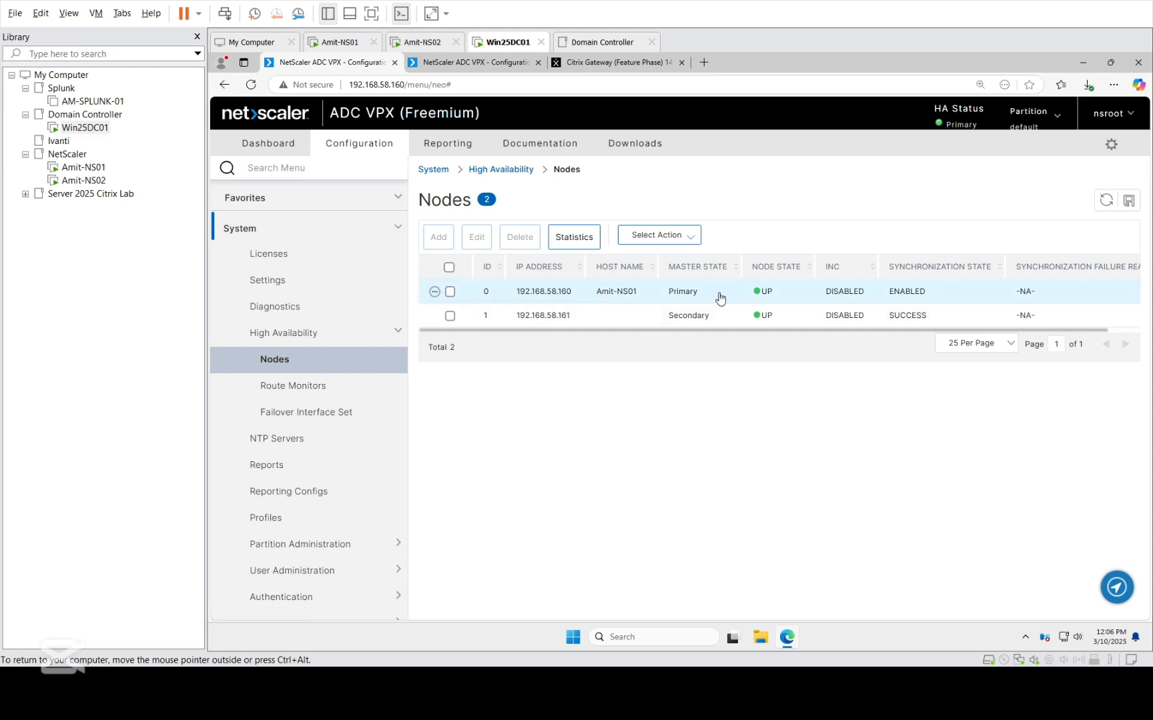
click(451, 292)
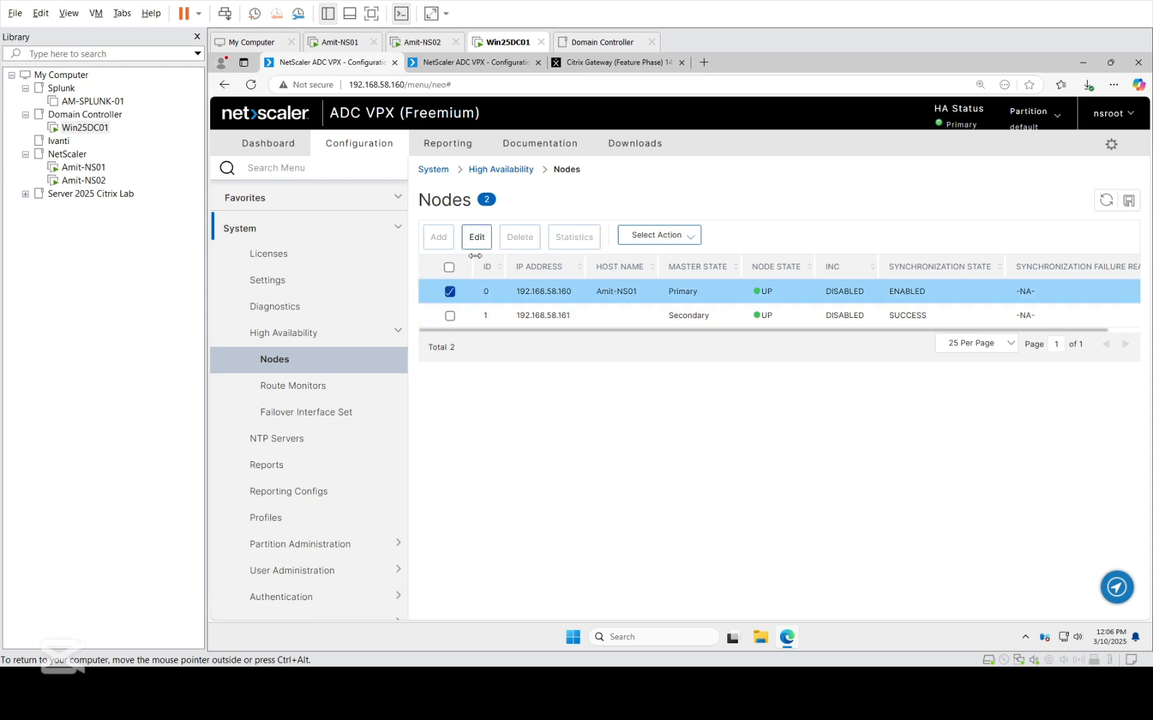
click(476, 237)
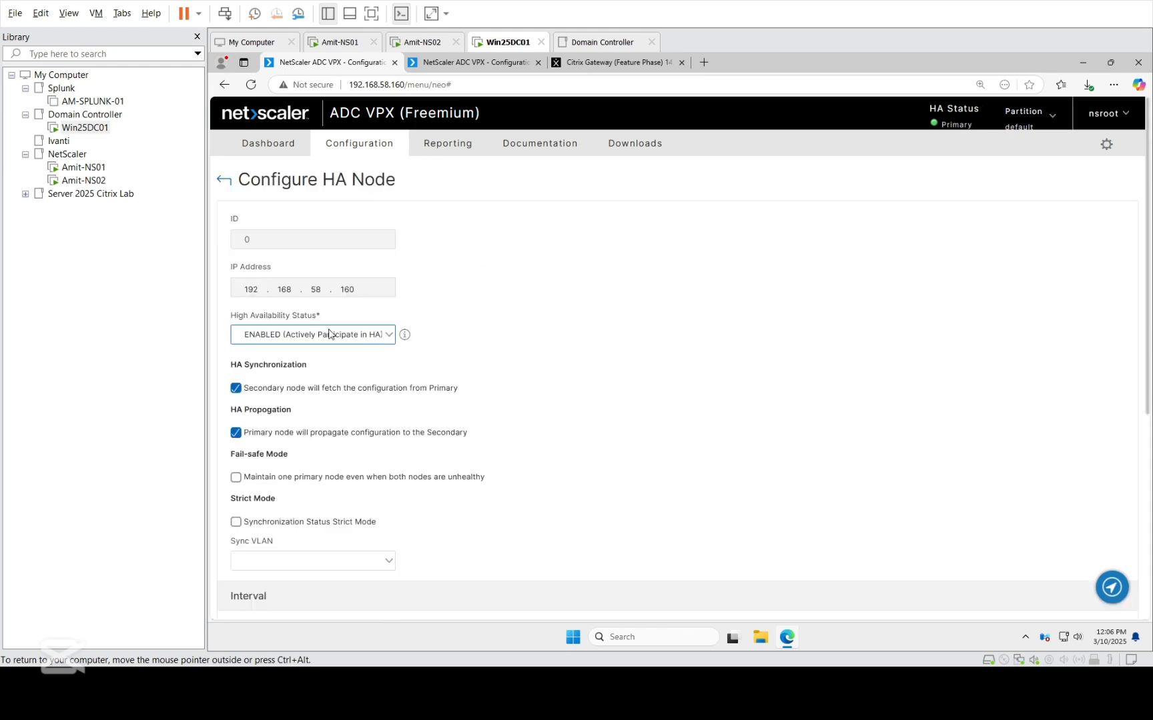
click(332, 335)
click(307, 368)
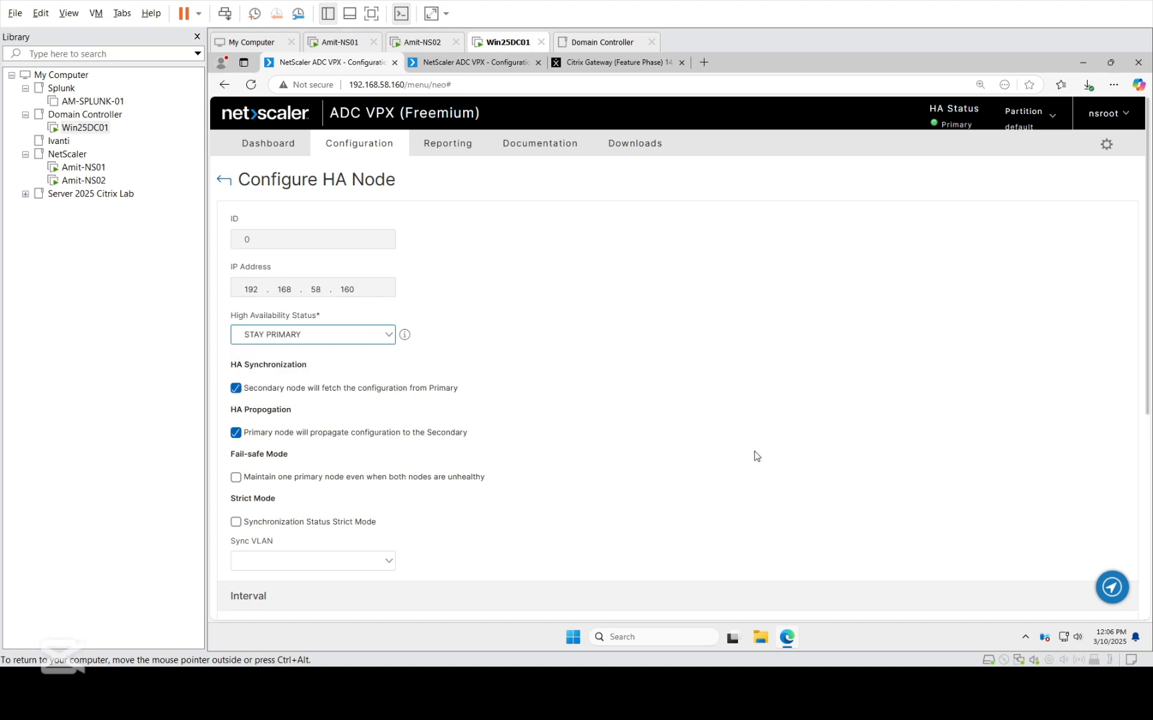
scroll(751, 454, down, 5)
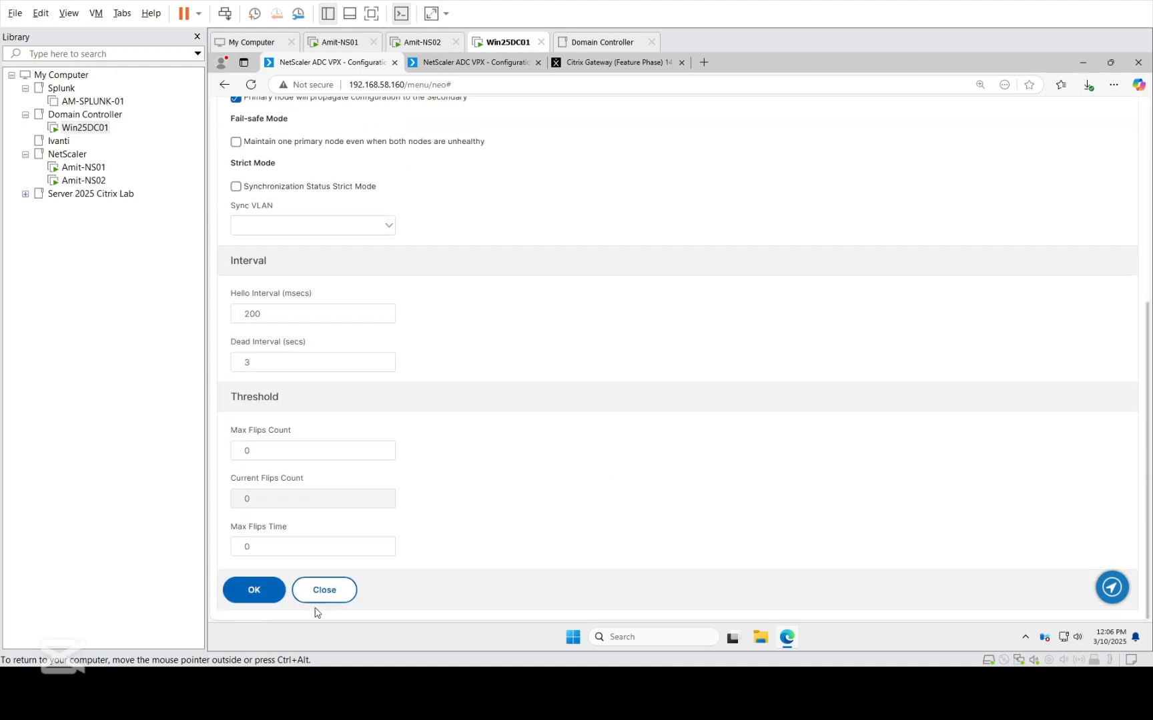
click(247, 589)
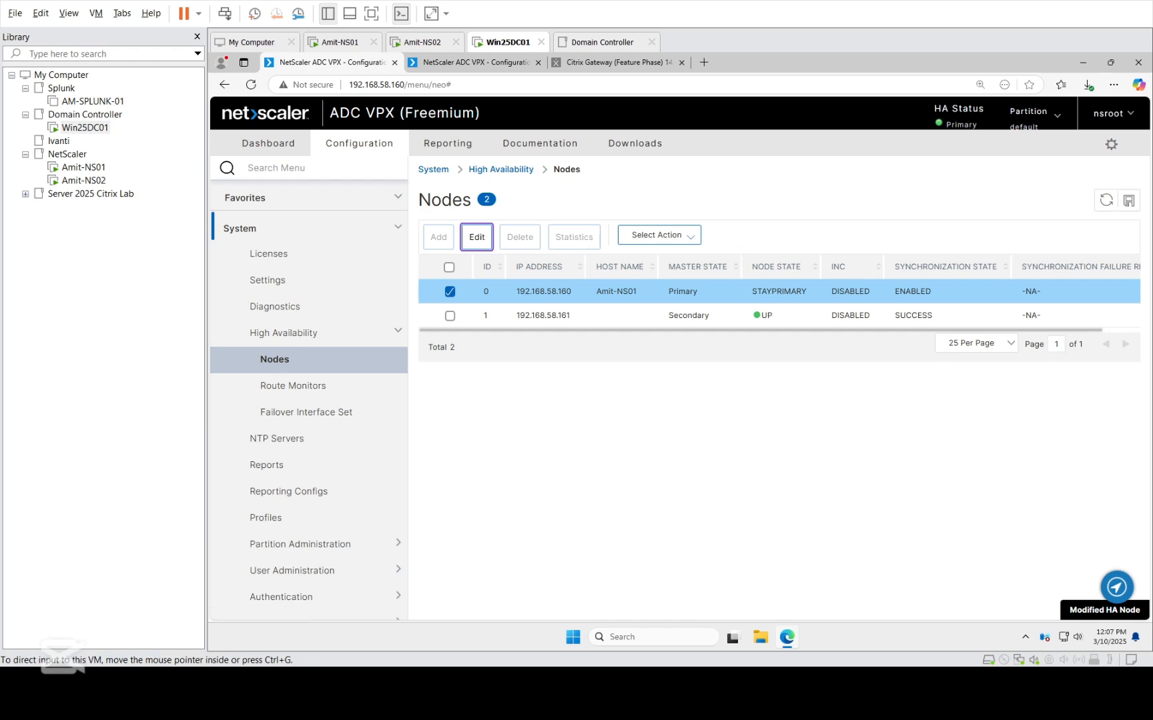
On the secondary node 192.168.58.161, set the high availability status of HA node 0 to STAY SECONDARY (Remain in Listen Mode).
click(475, 66)
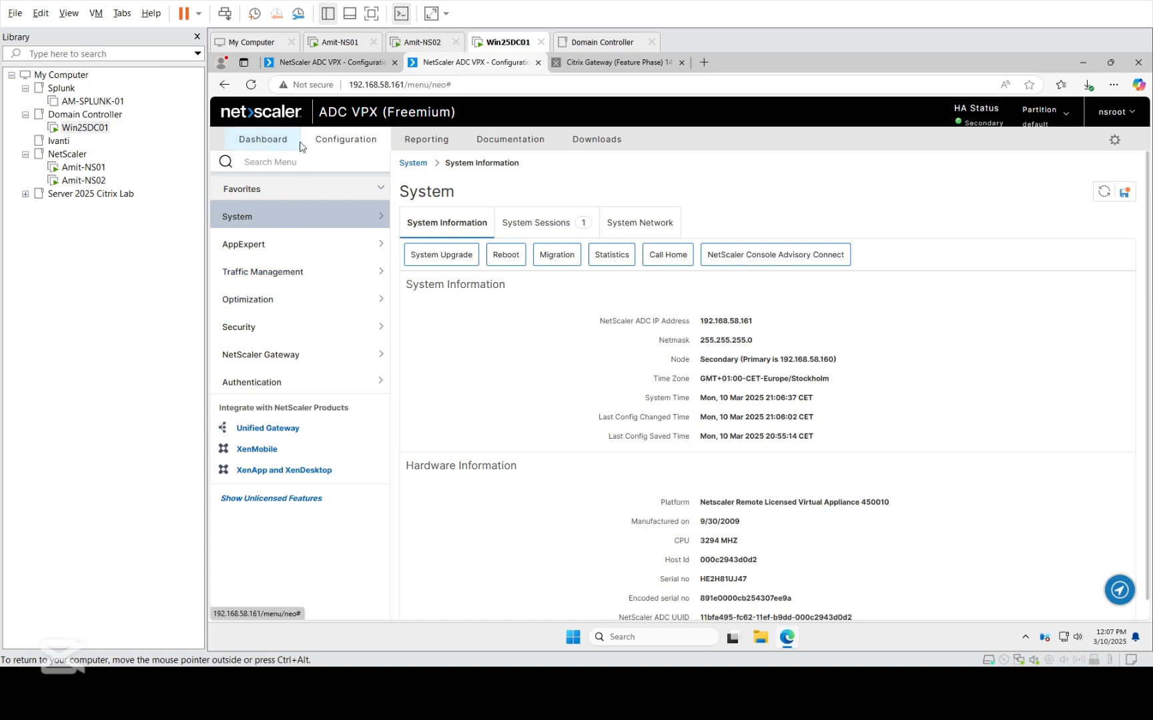
click(254, 220)
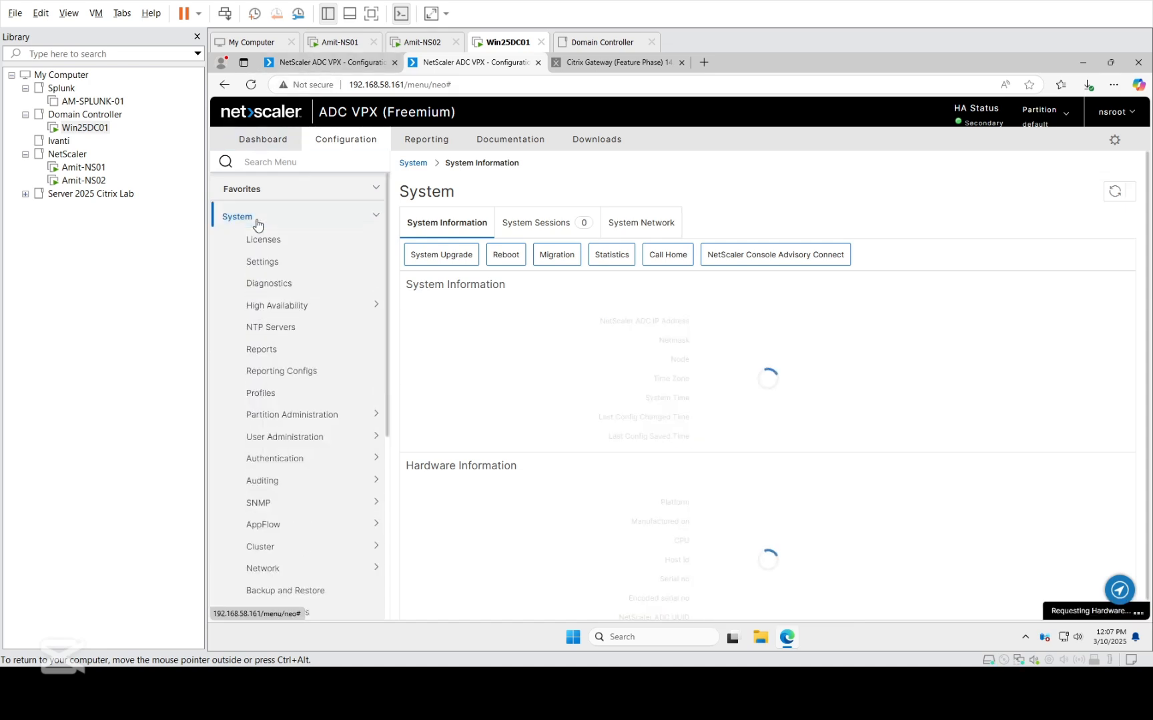
click(283, 313)
click(270, 336)
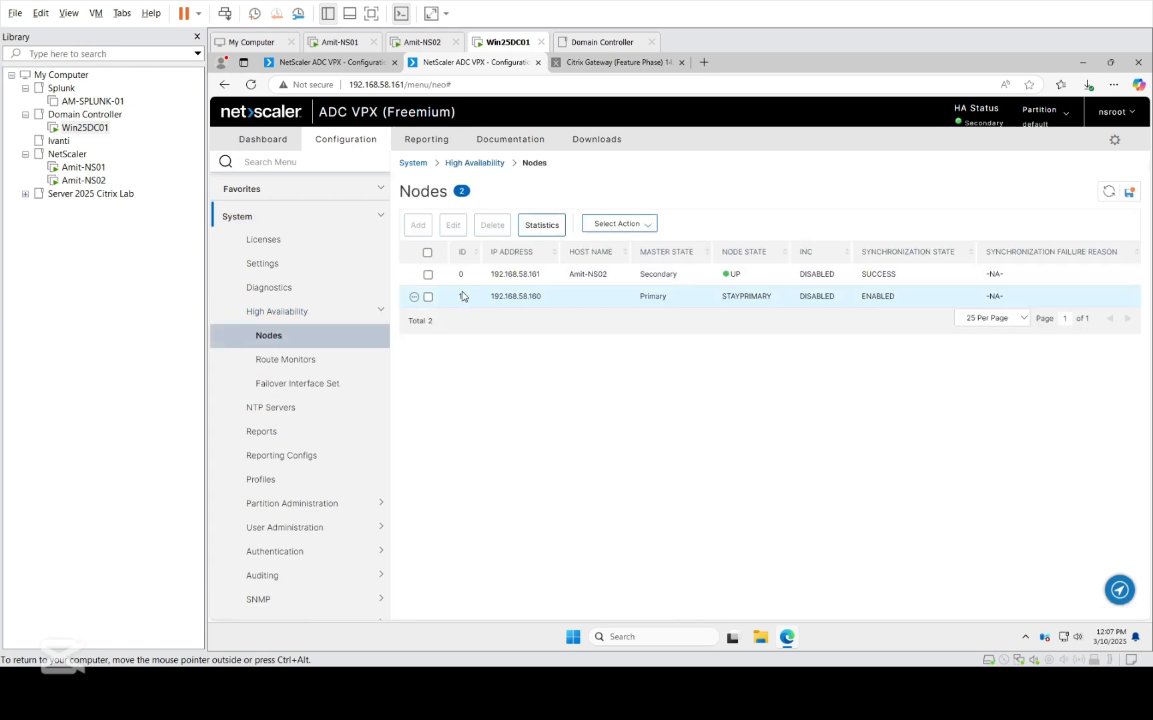
click(427, 276)
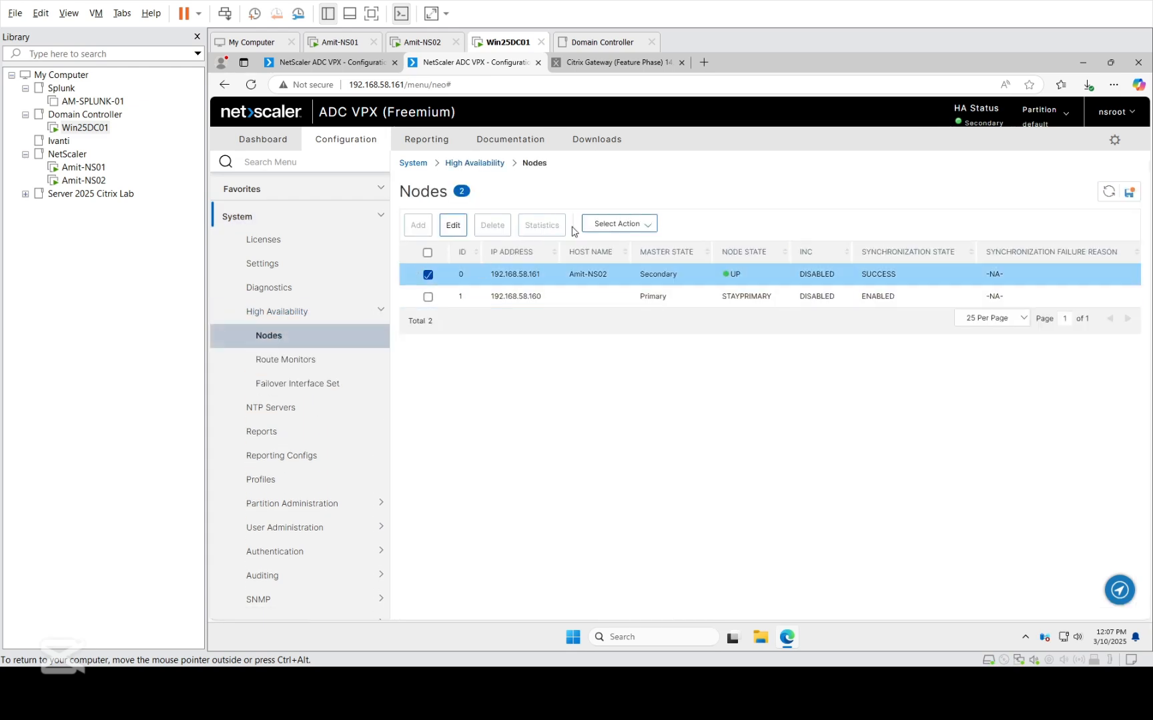
click(453, 226)
click(291, 315)
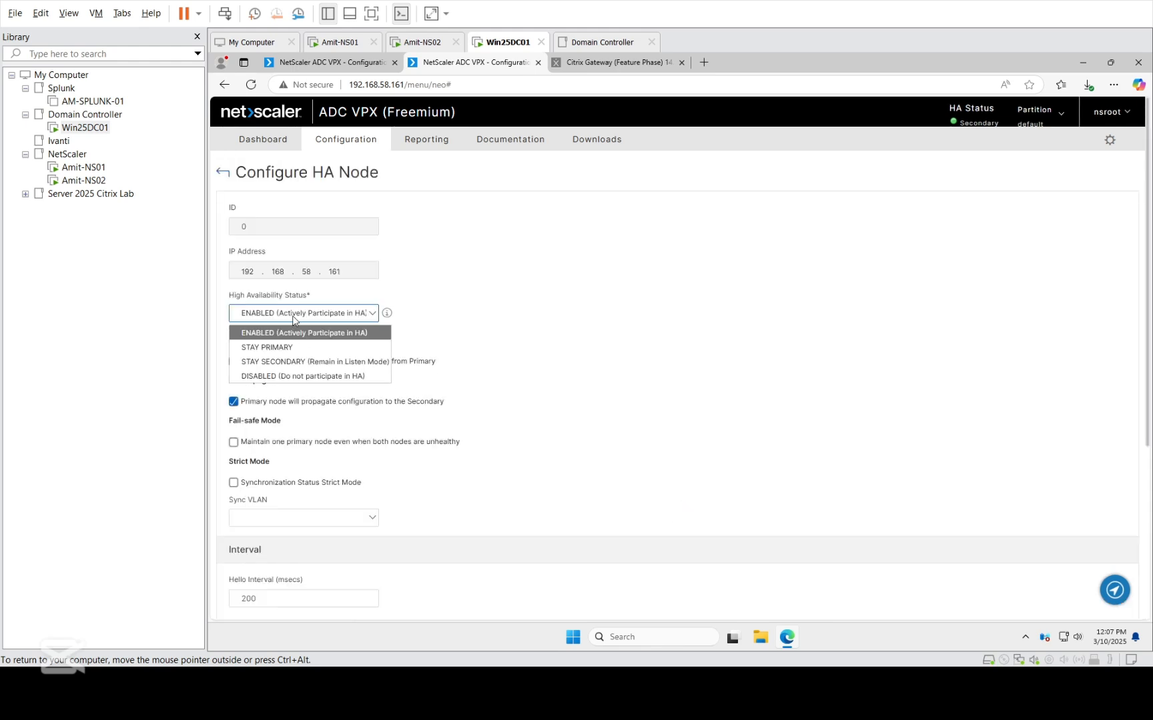
click(301, 360)
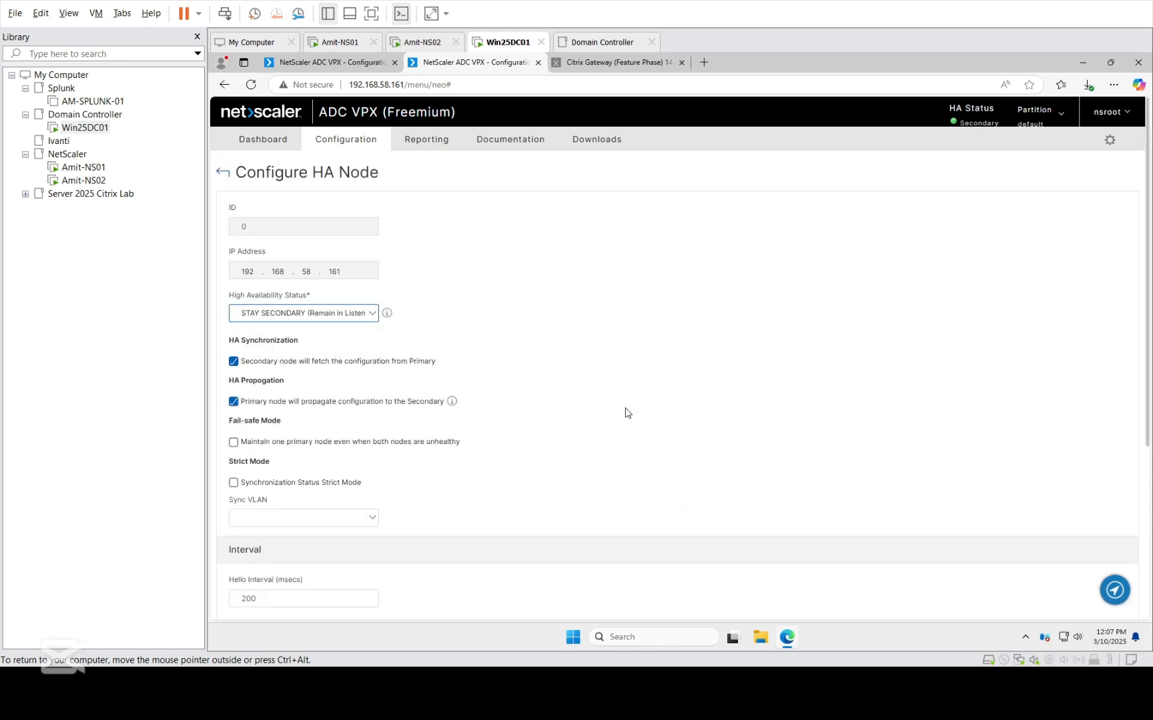
scroll(625, 411, down, 3)
click(243, 611)
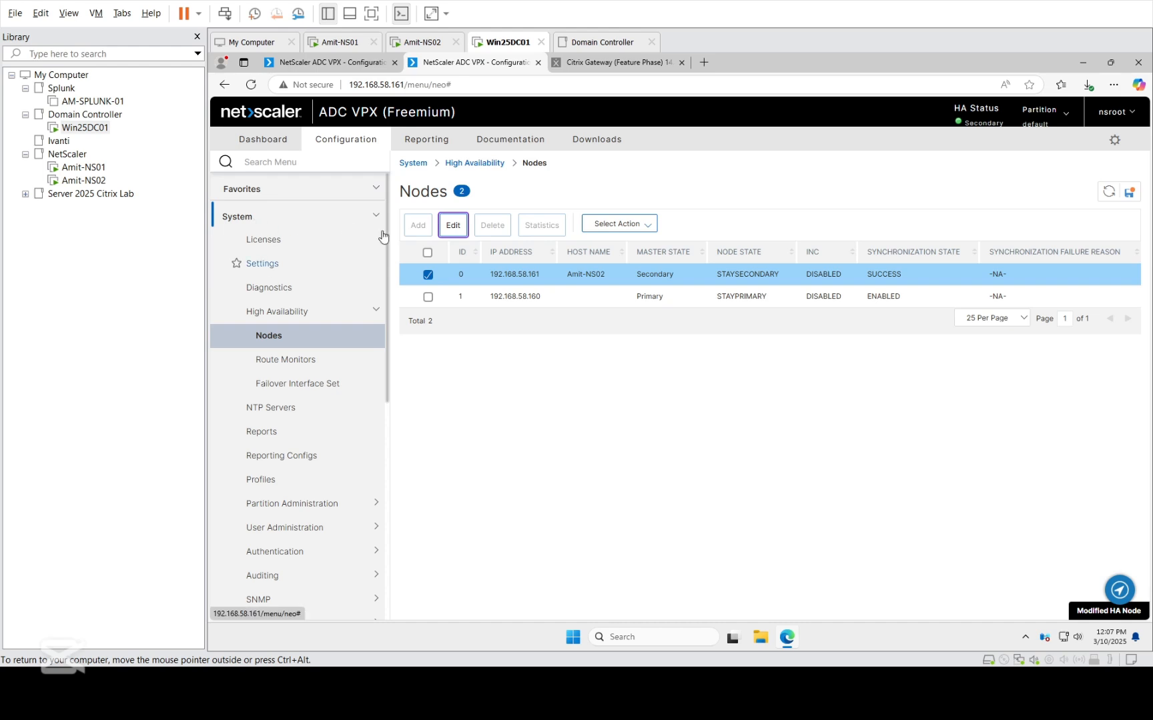
Open the secondary node's system upgrade and choose the local firmware file build-14.1-43.50_nc_64.tgz from the Downloads folder.
click(317, 226)
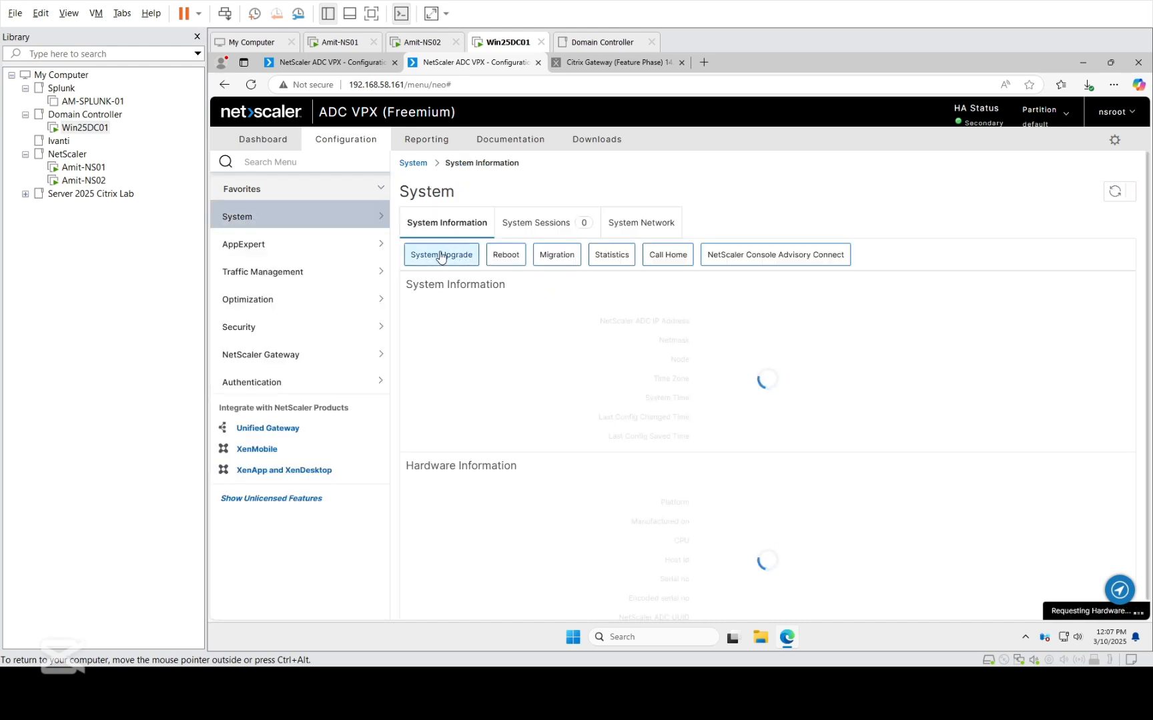
click(435, 257)
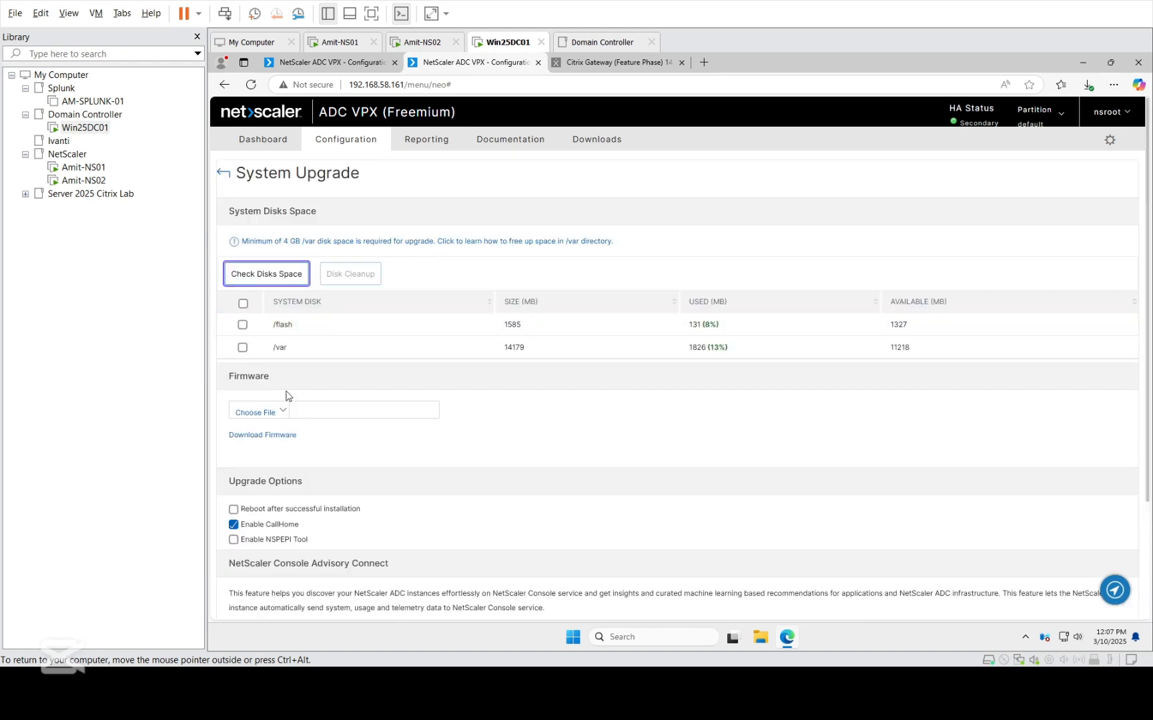
click(286, 409)
click(259, 432)
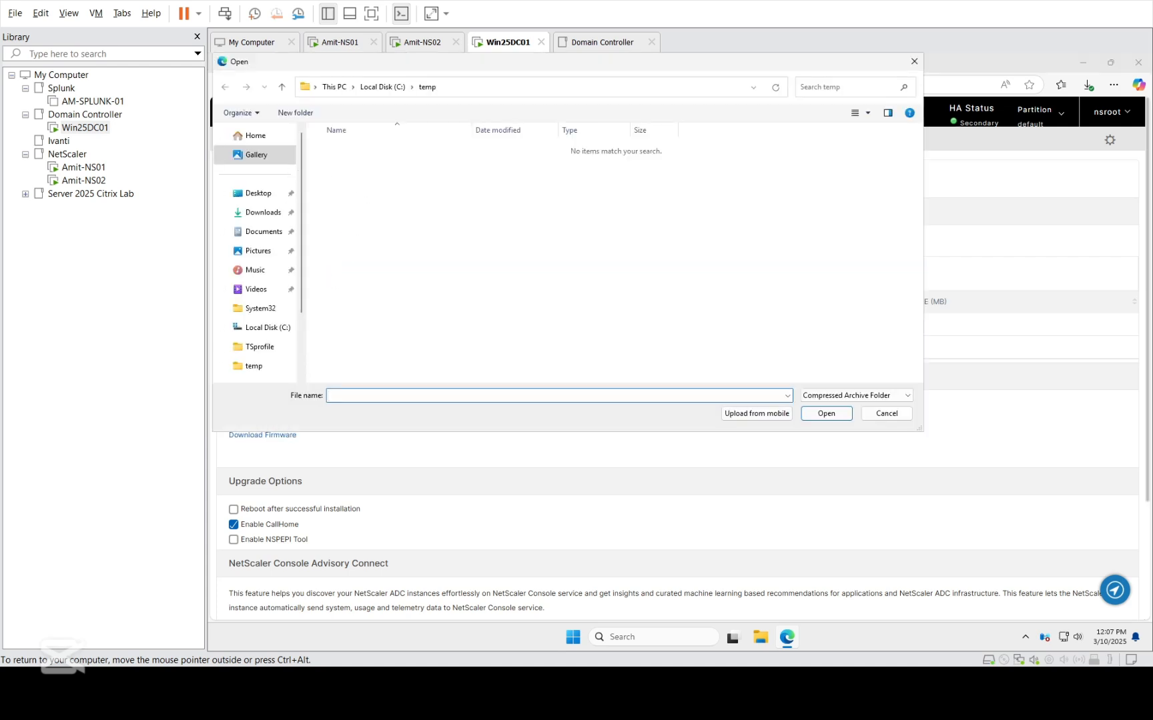
click(259, 212)
double_click(382, 168)
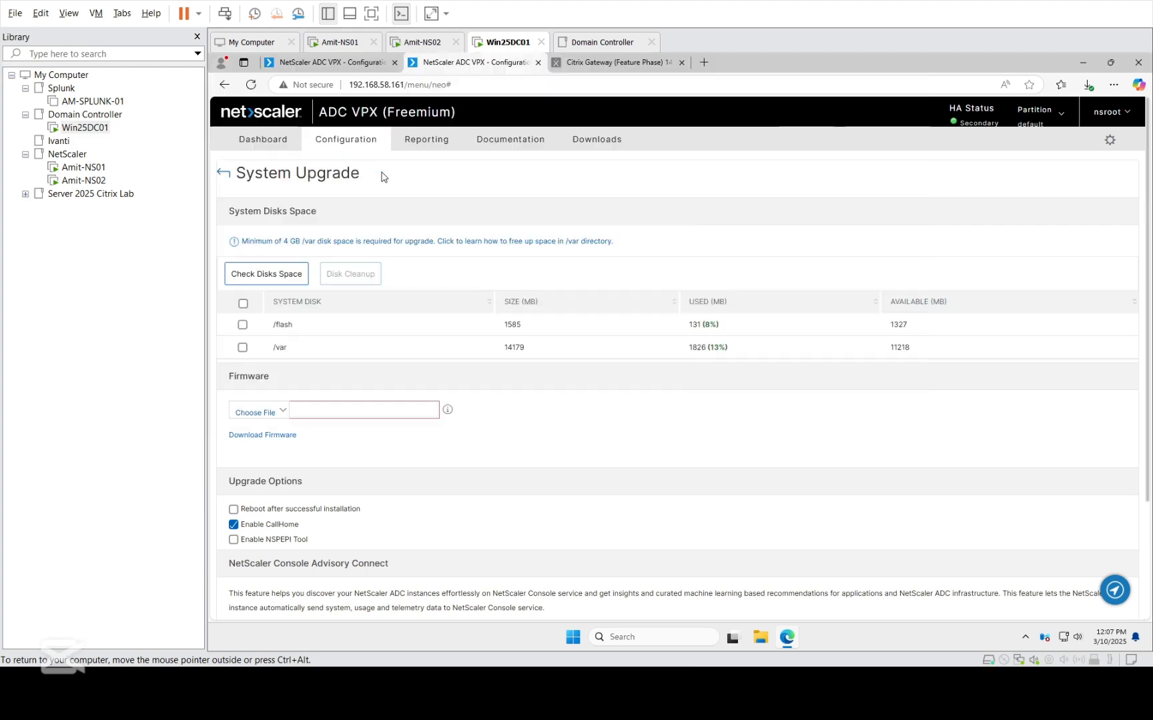
Enable reboot after successful installation and start the firmware upgrade on the secondary node.
scroll(535, 486, down, 3)
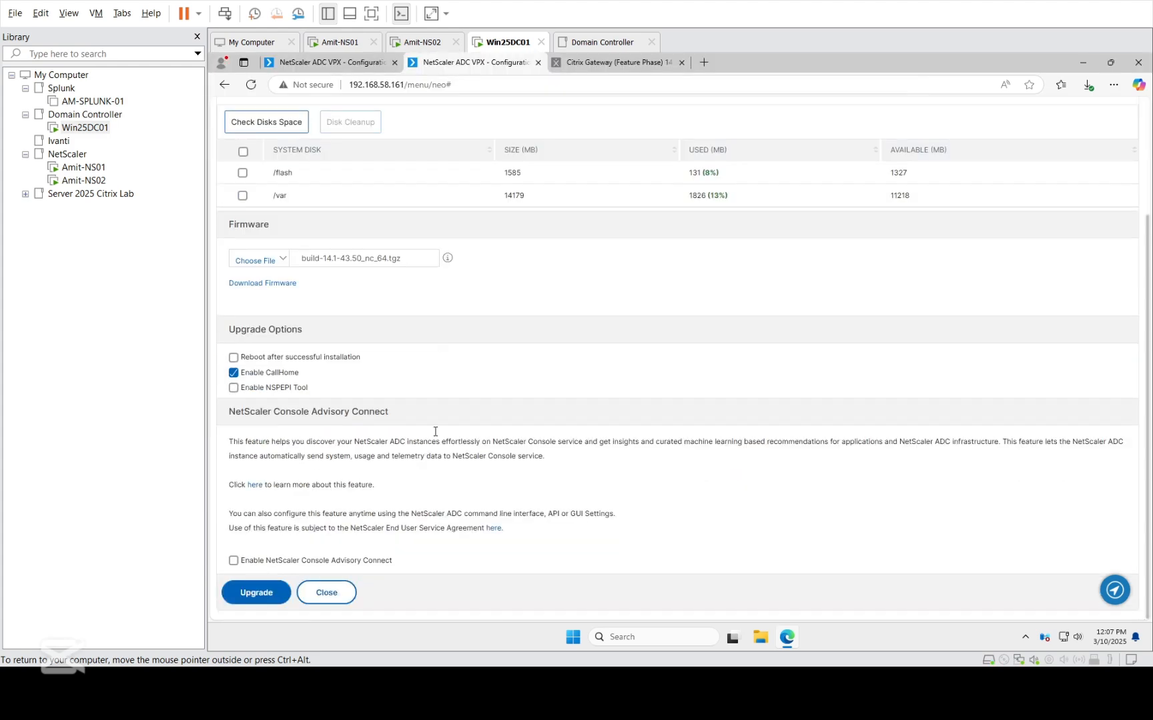
click(234, 358)
click(260, 597)
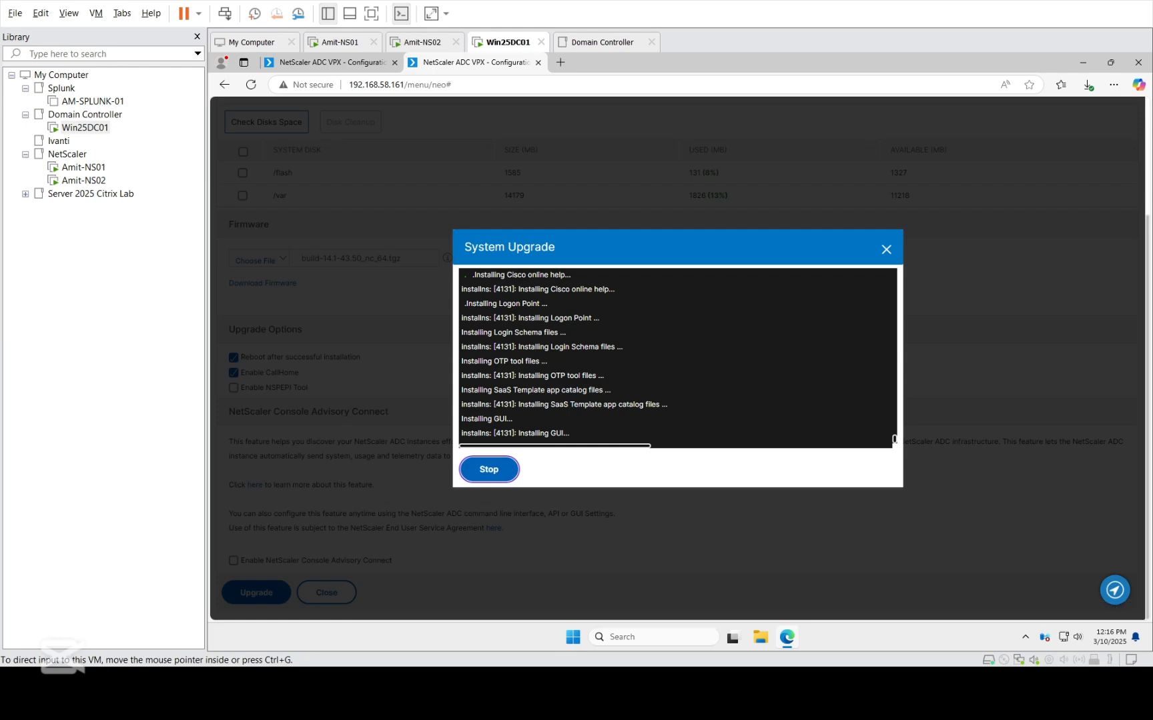
Monitor the secondary node's upgrade by comparing the Amit-NS02 console with the upgrade log on Win25DC01.
click(103, 181)
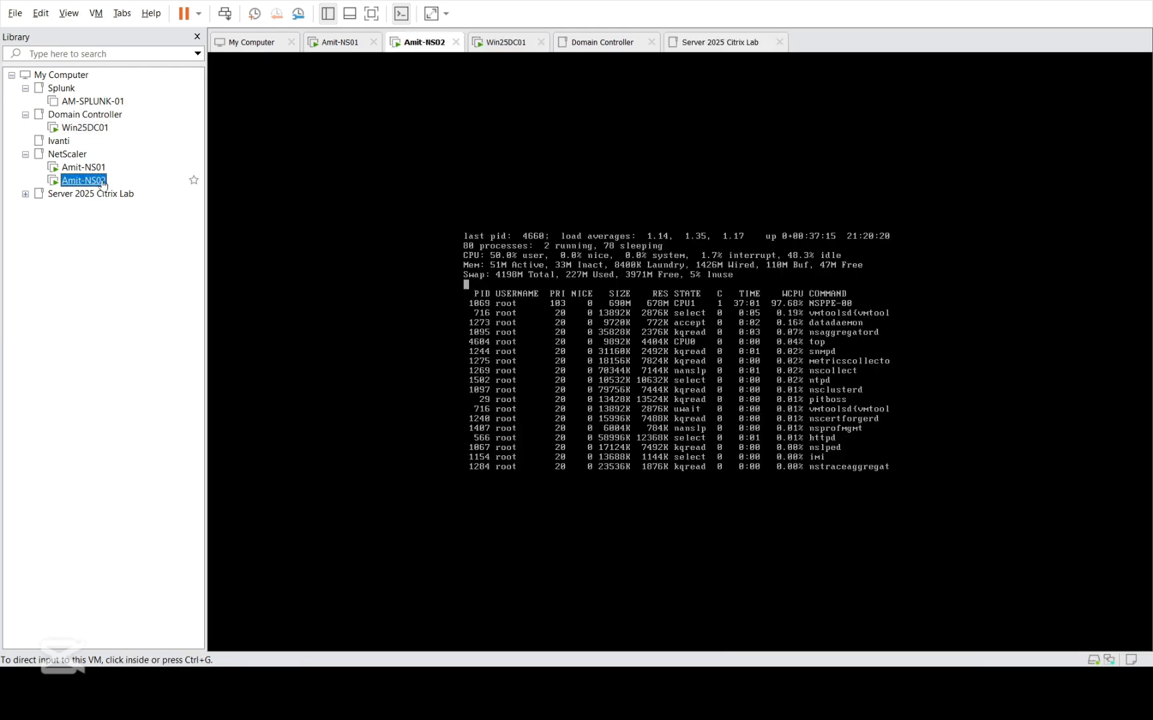
click(86, 168)
click(86, 128)
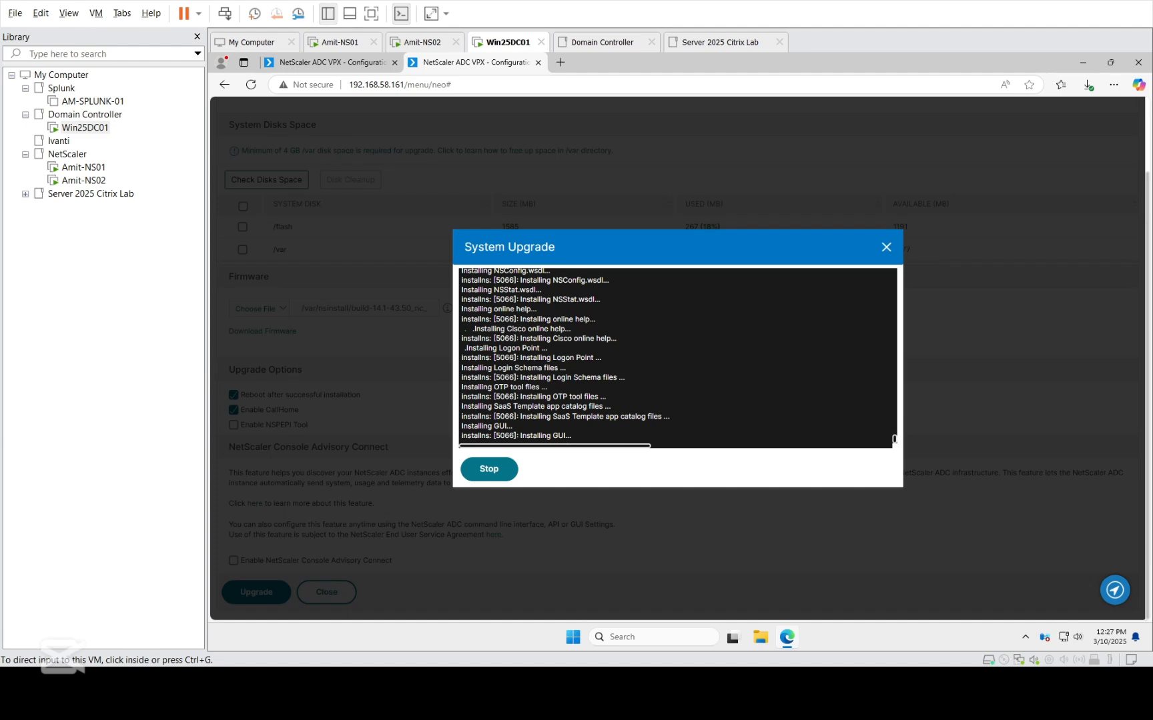
click(194, 180)
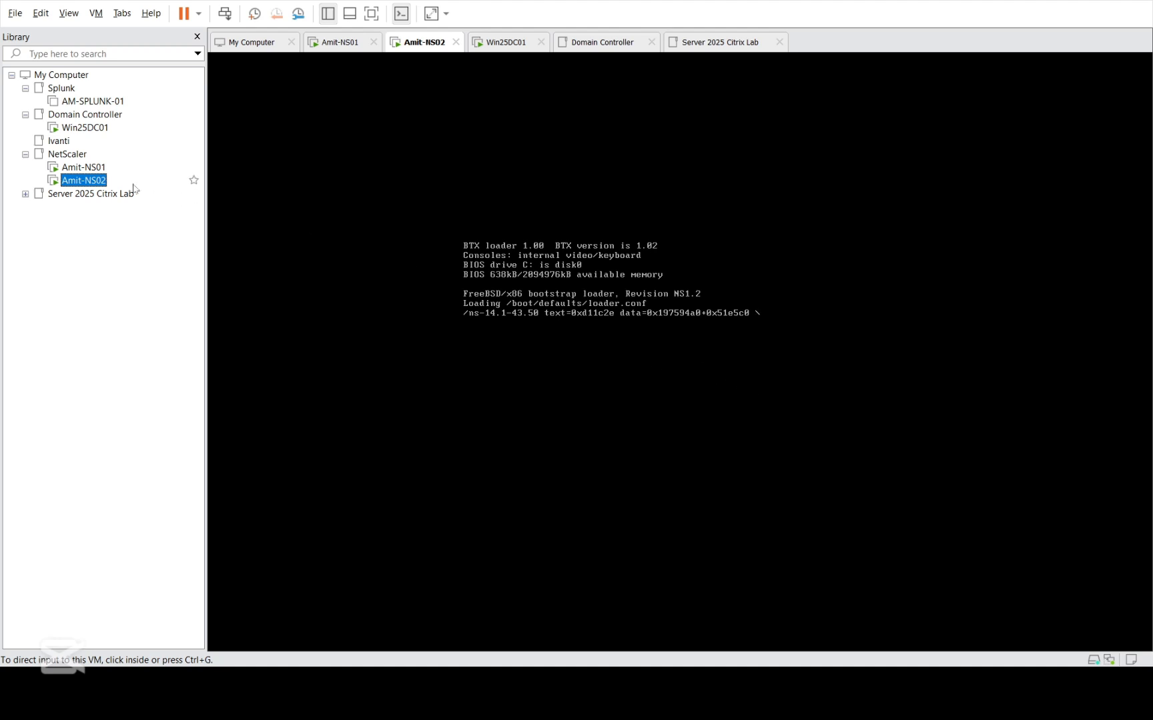
click(85, 128)
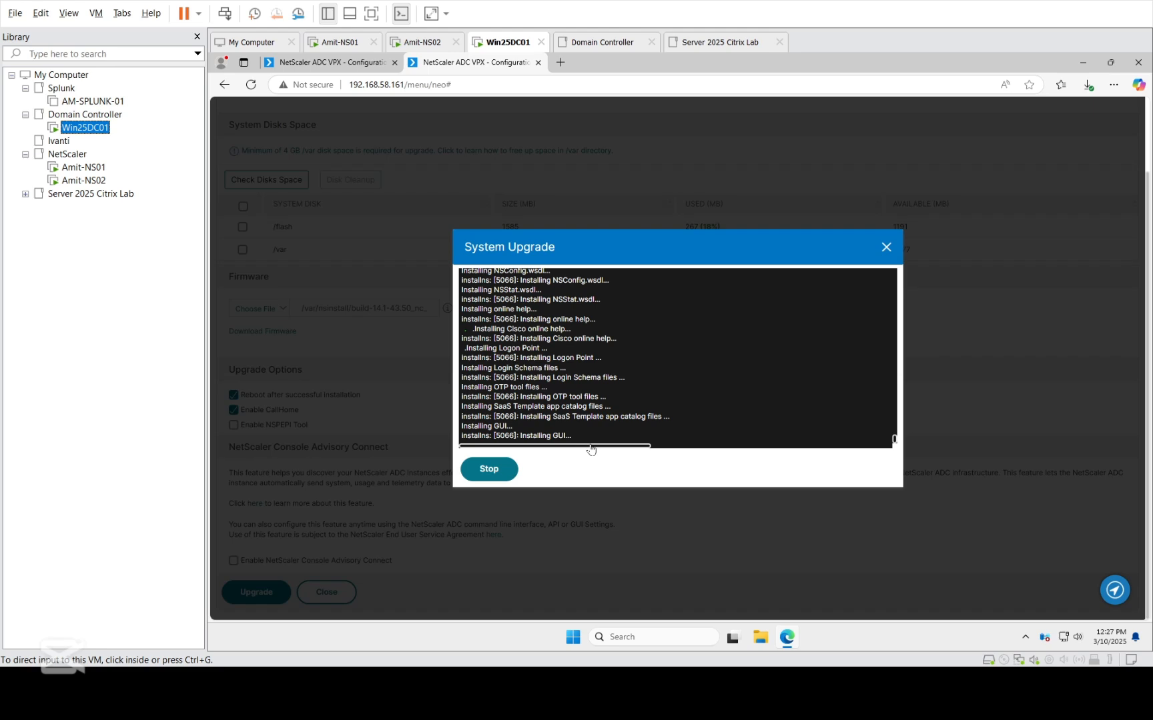
click(79, 183)
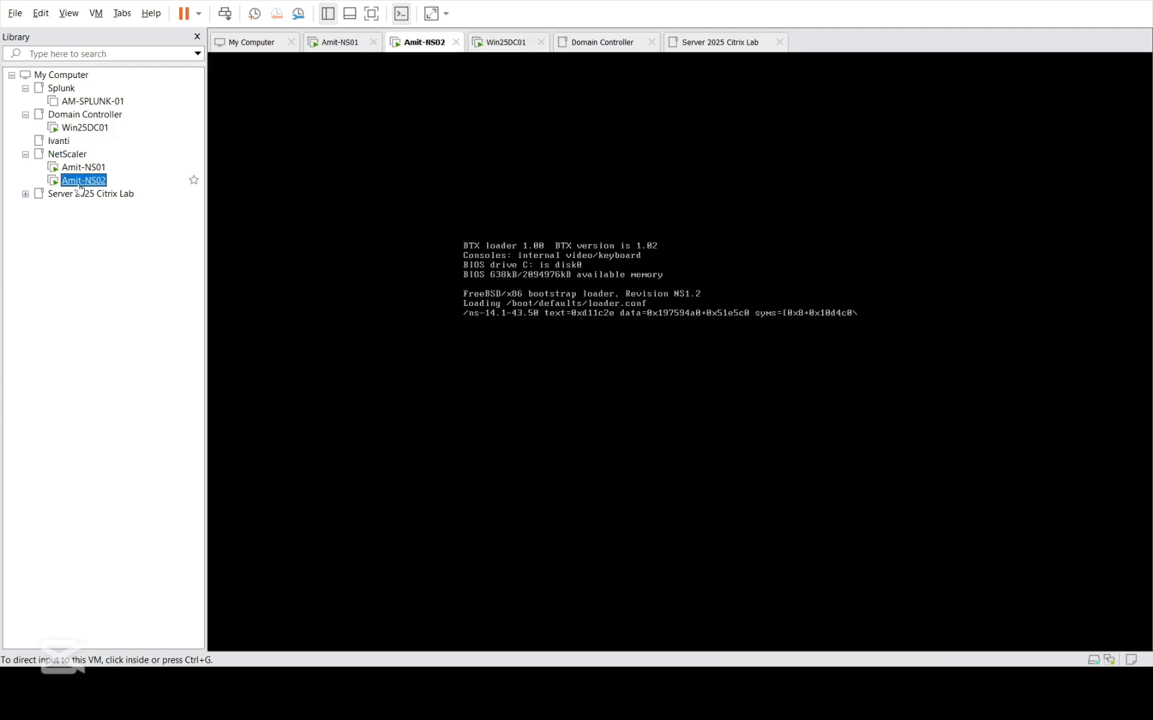
click(88, 131)
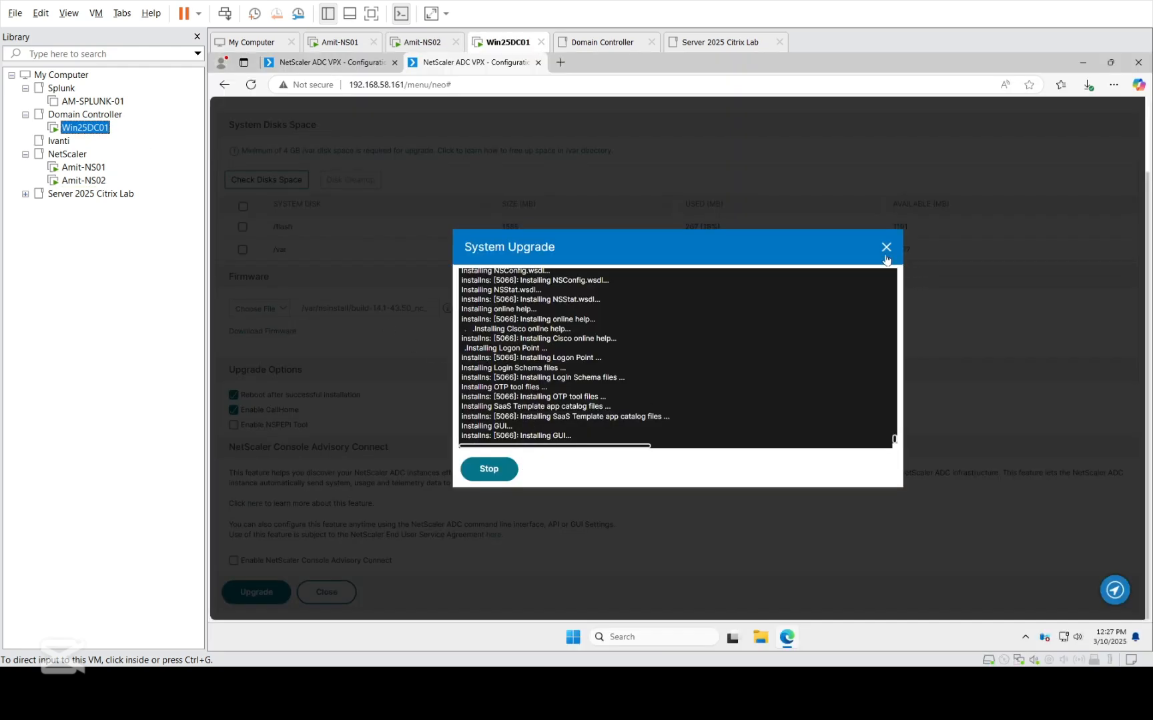
Reload the secondary node's management page on Win25DC01 and check the reboot progress in the Amit-NS02 console.
click(251, 86)
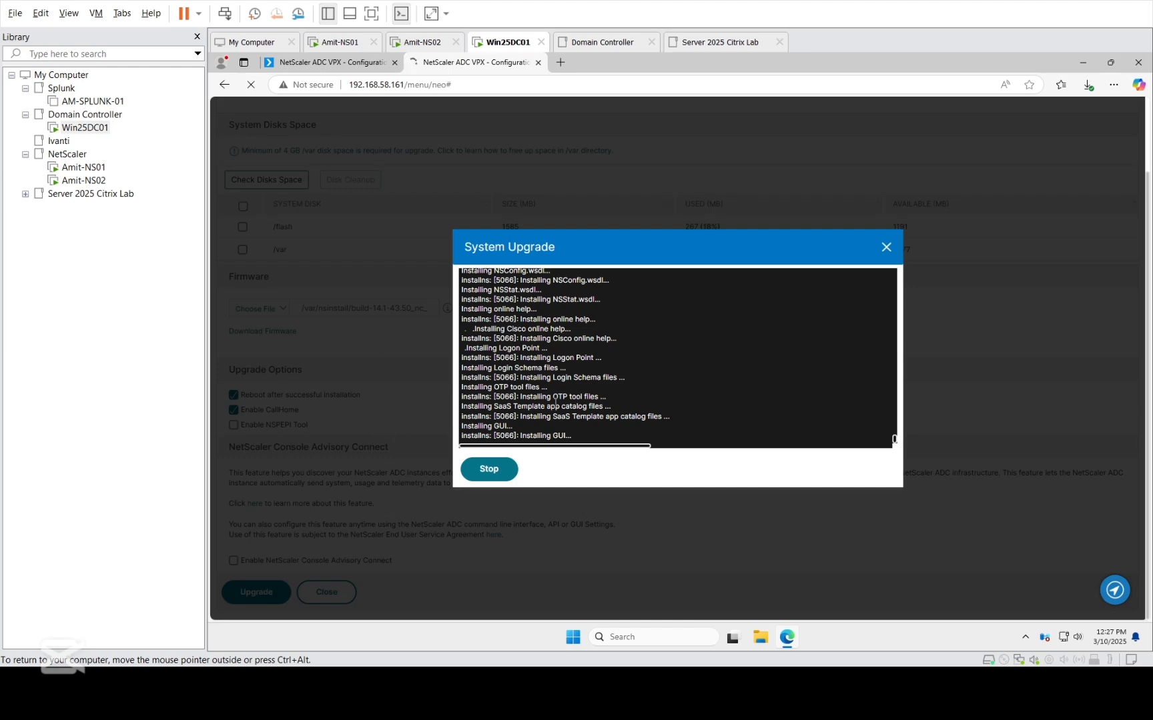
click(65, 181)
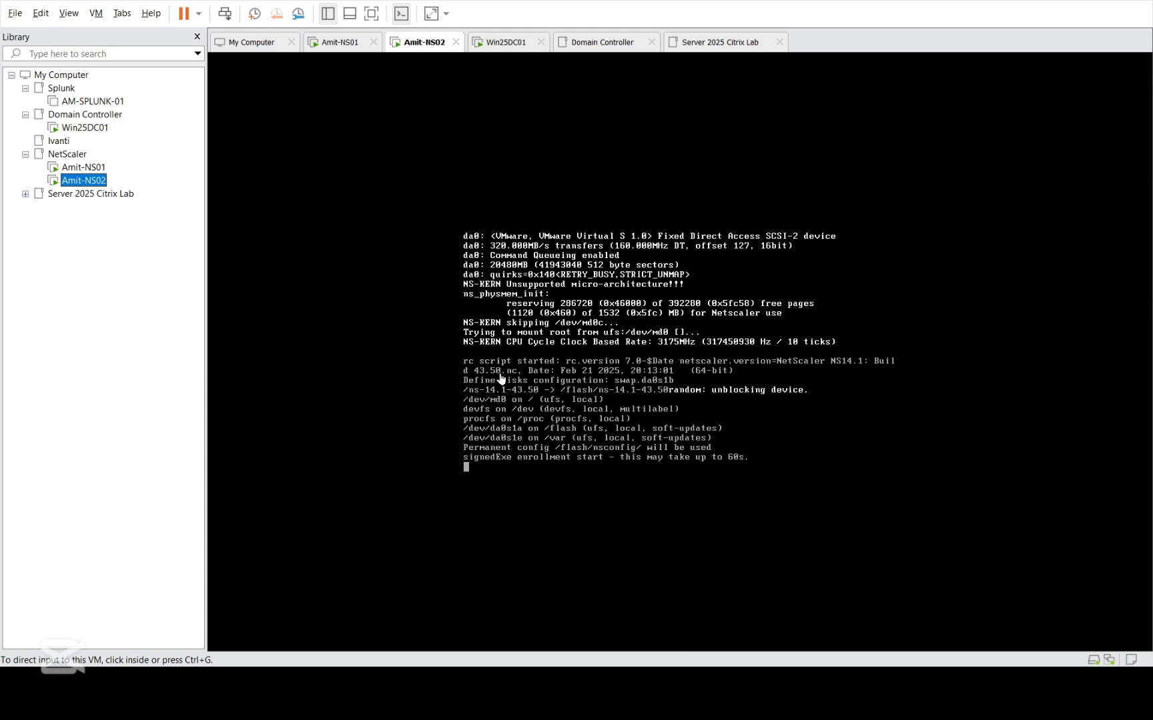
click(85, 128)
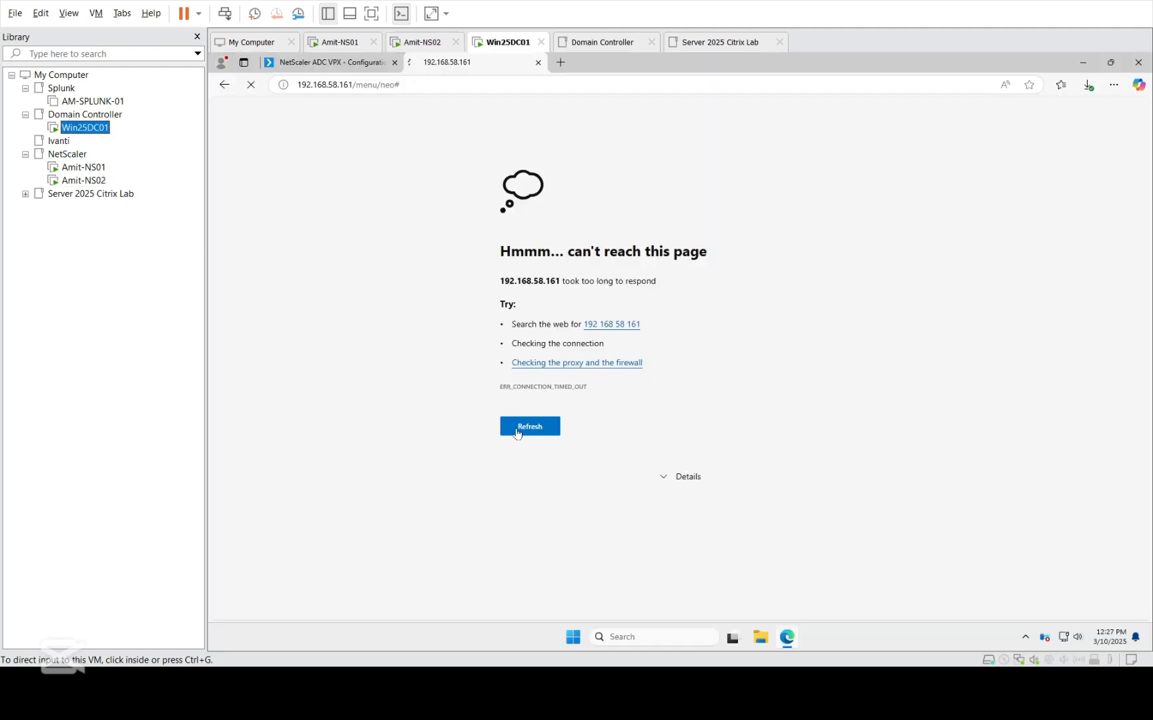
click(514, 429)
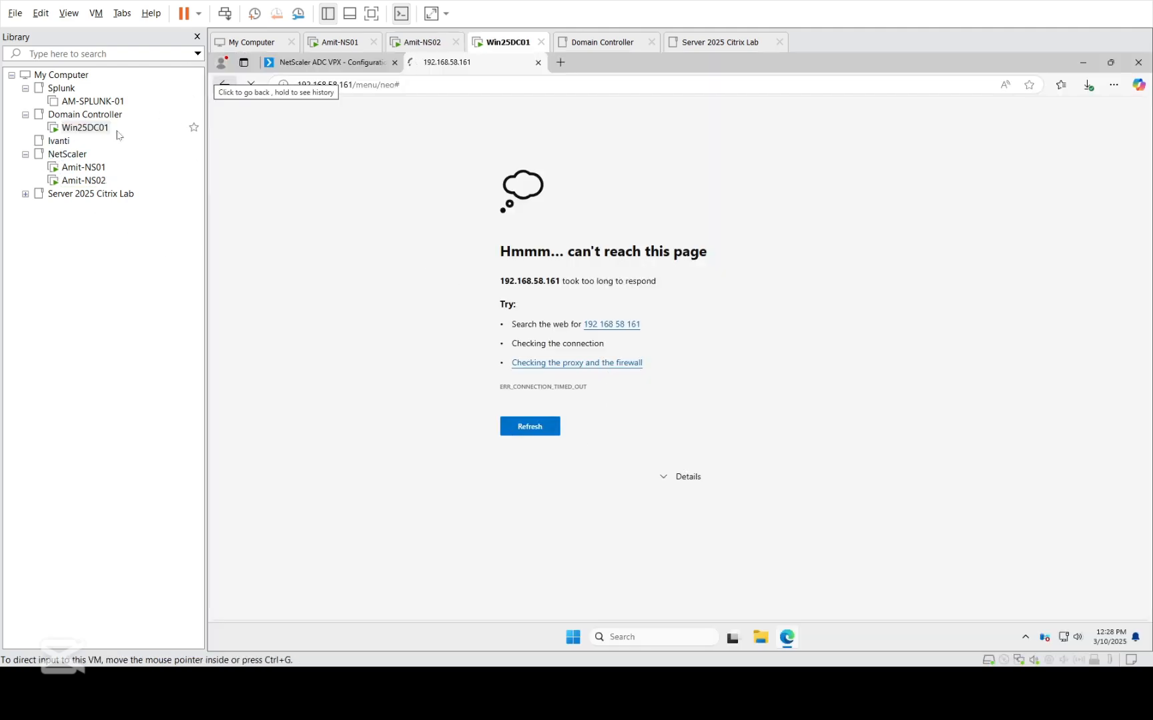
click(99, 184)
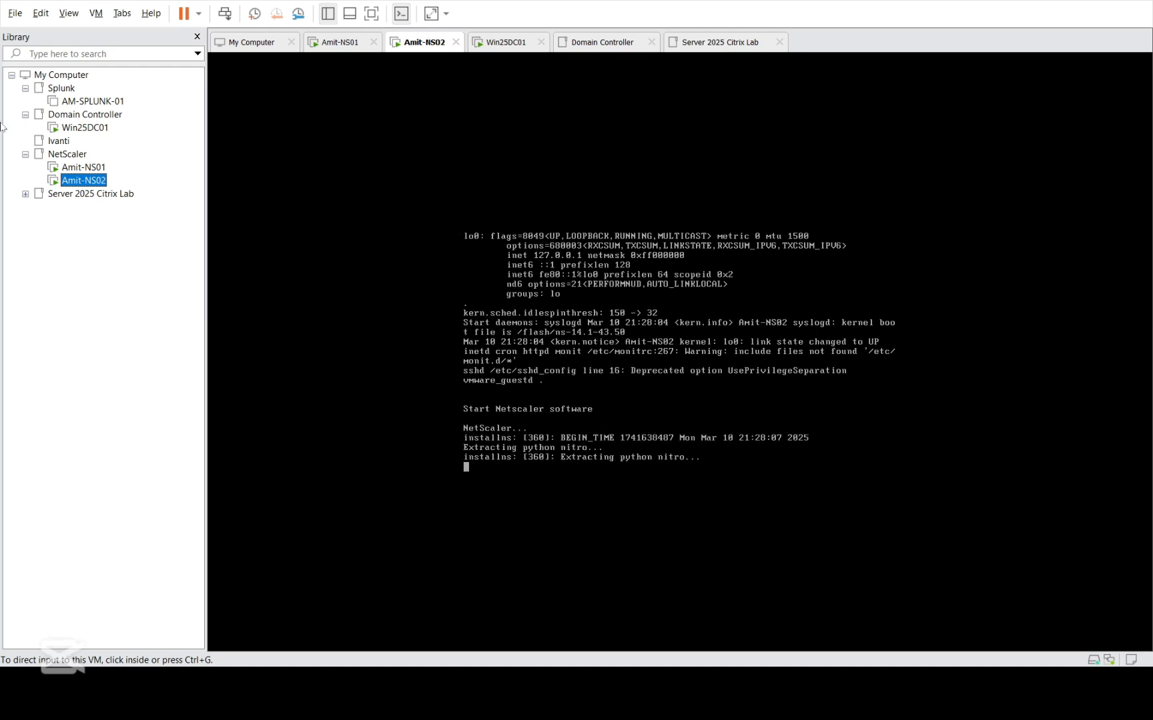
Retry the secondary node's management page on Win25DC01 and follow the reboot progress in the Amit-NS02 console.
click(96, 129)
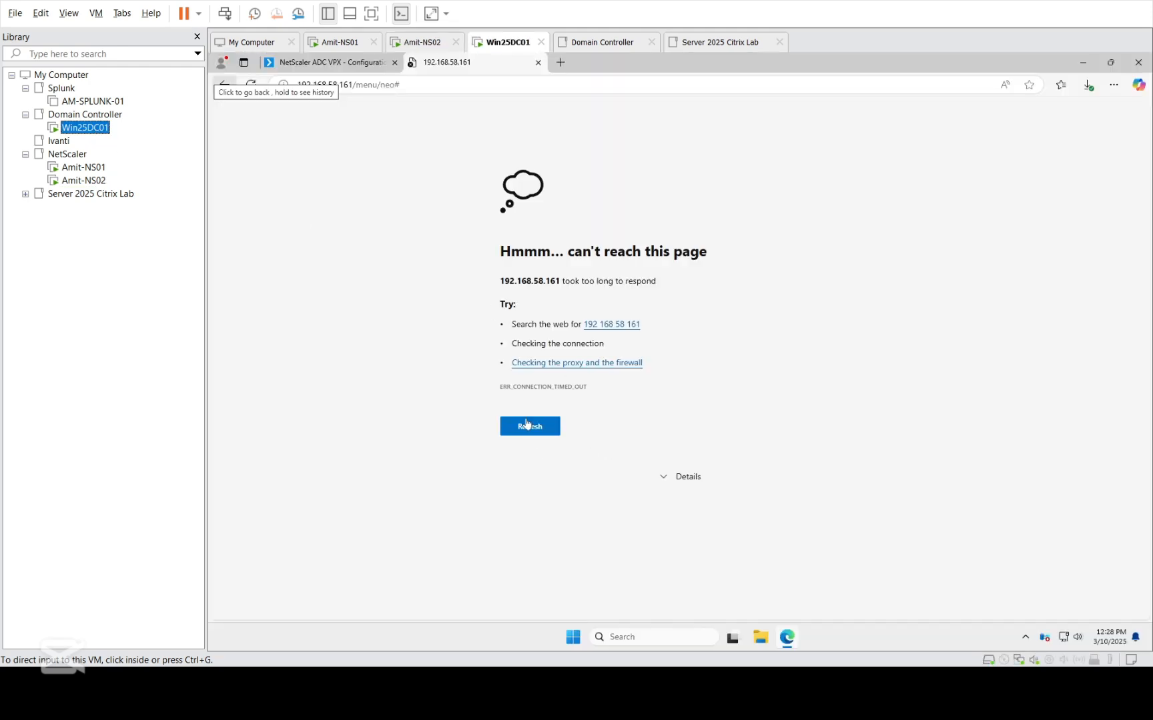
click(531, 428)
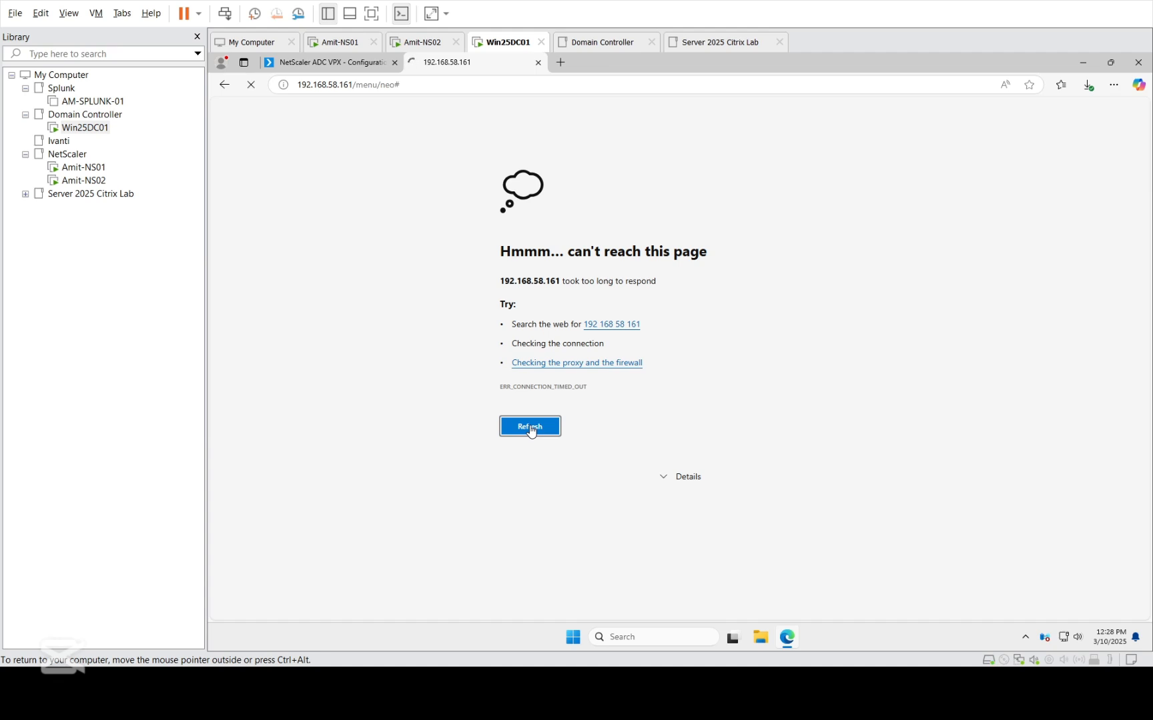
click(94, 181)
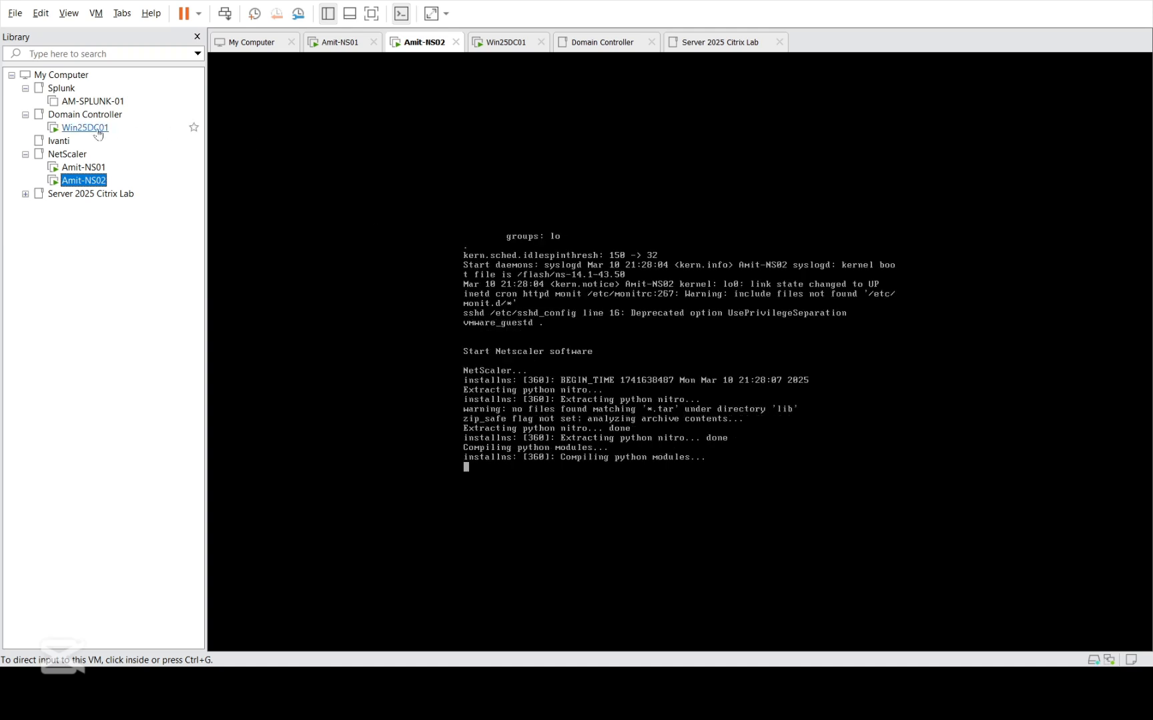
click(93, 128)
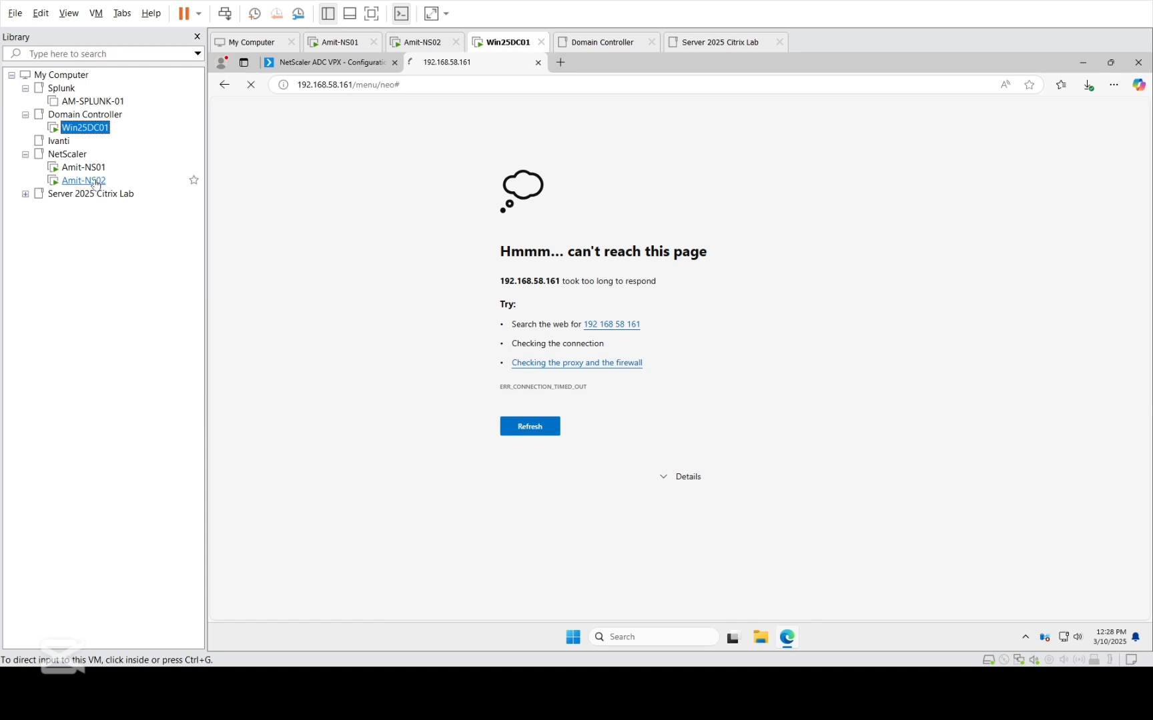
click(97, 185)
click(608, 462)
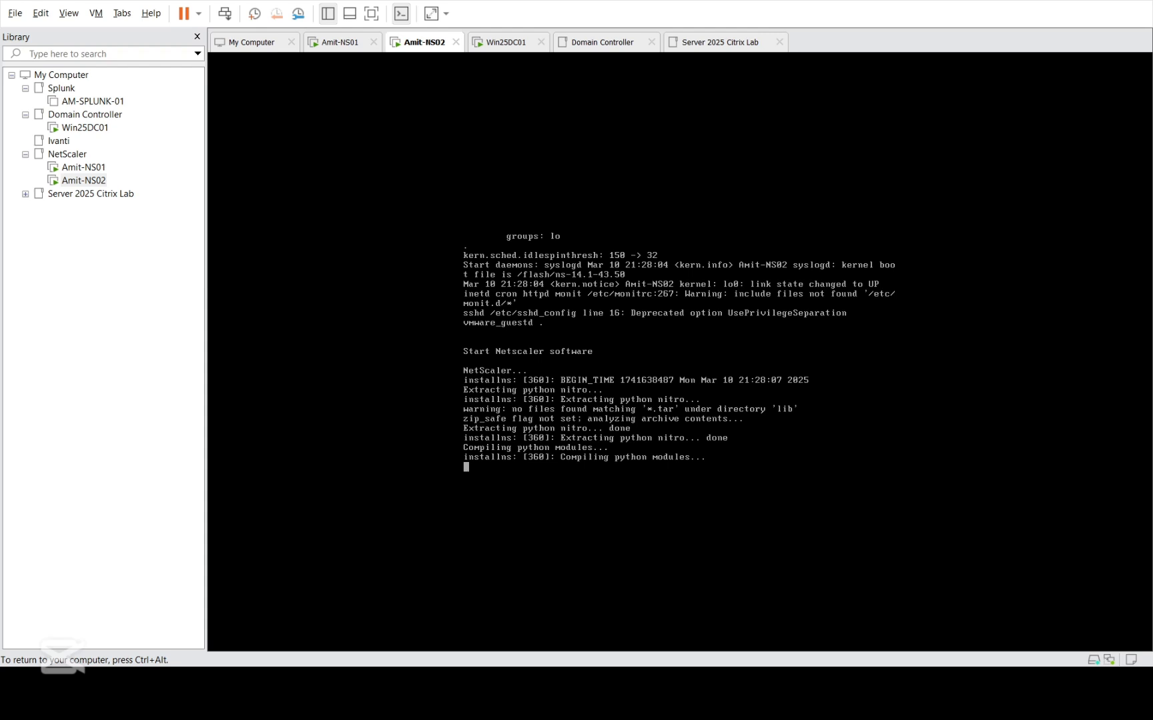
key(ctrl+alt)
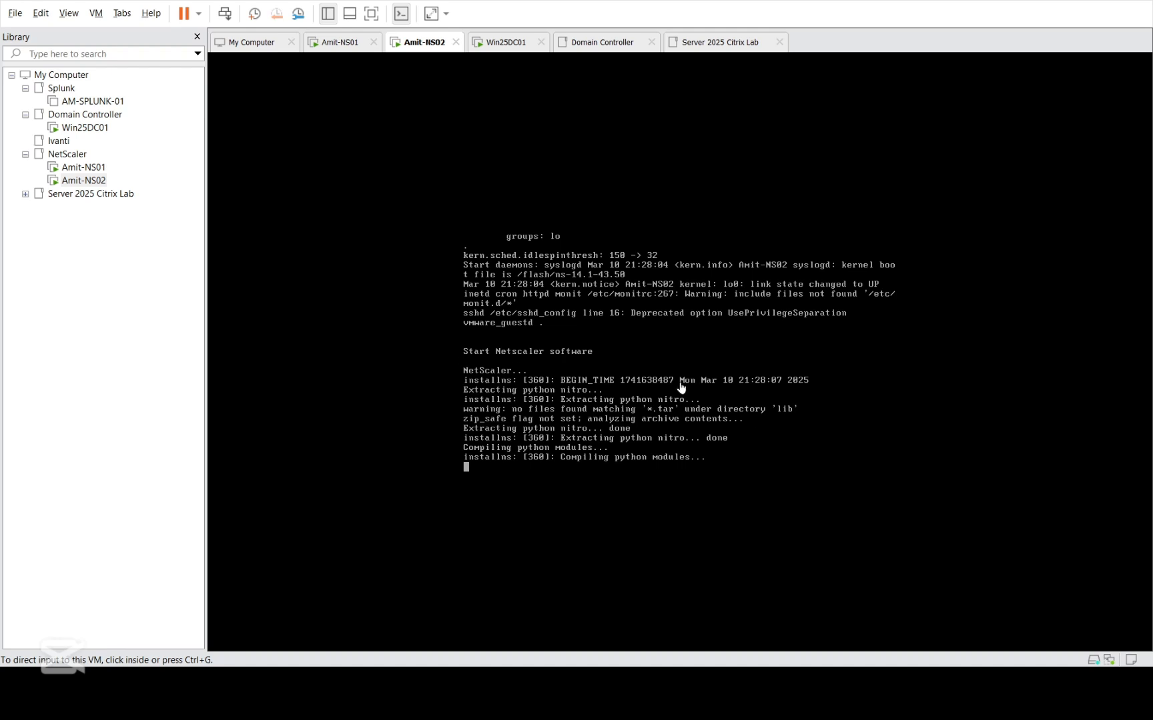
click(85, 127)
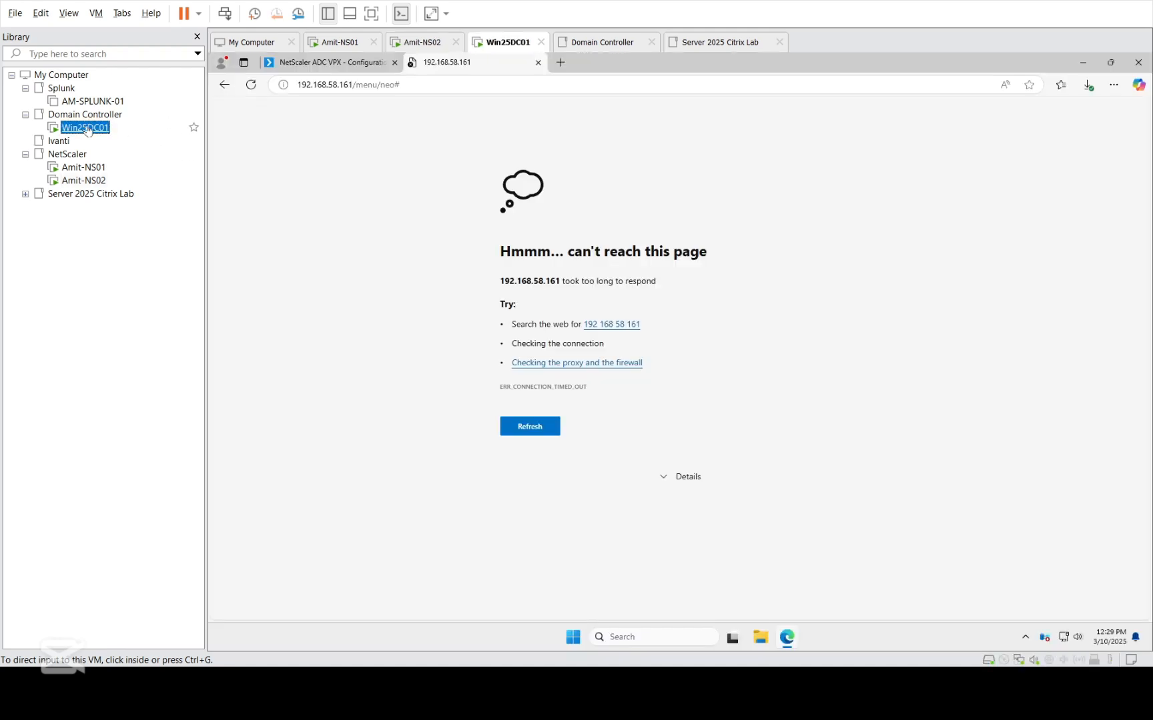
click(83, 180)
click(649, 438)
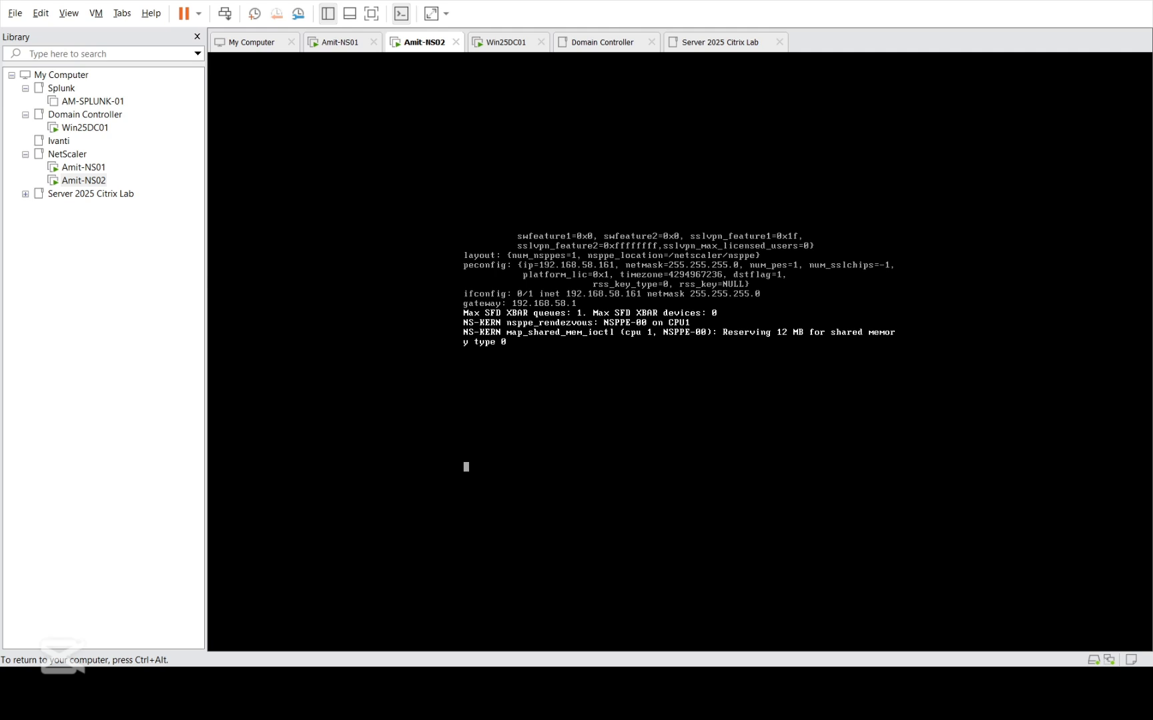
key(ctrl+alt)
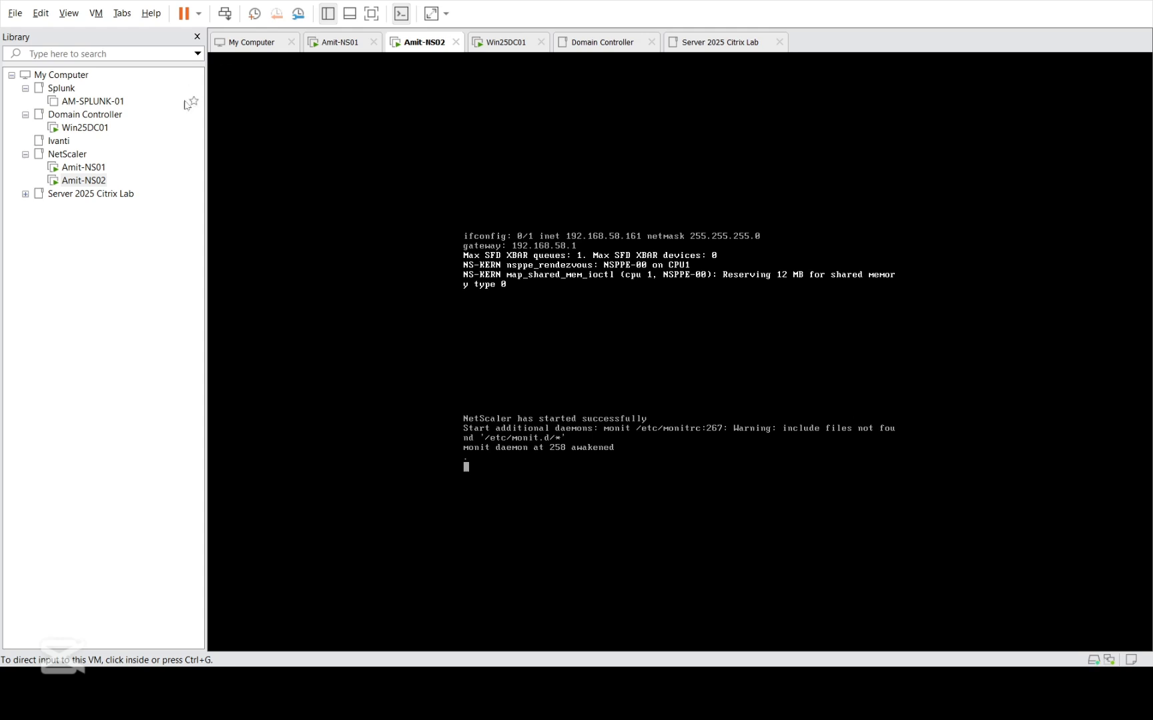
Reload the secondary node's login page on Win25DC01 and sign in with the administrator user name and password.
click(85, 128)
click(805, 332)
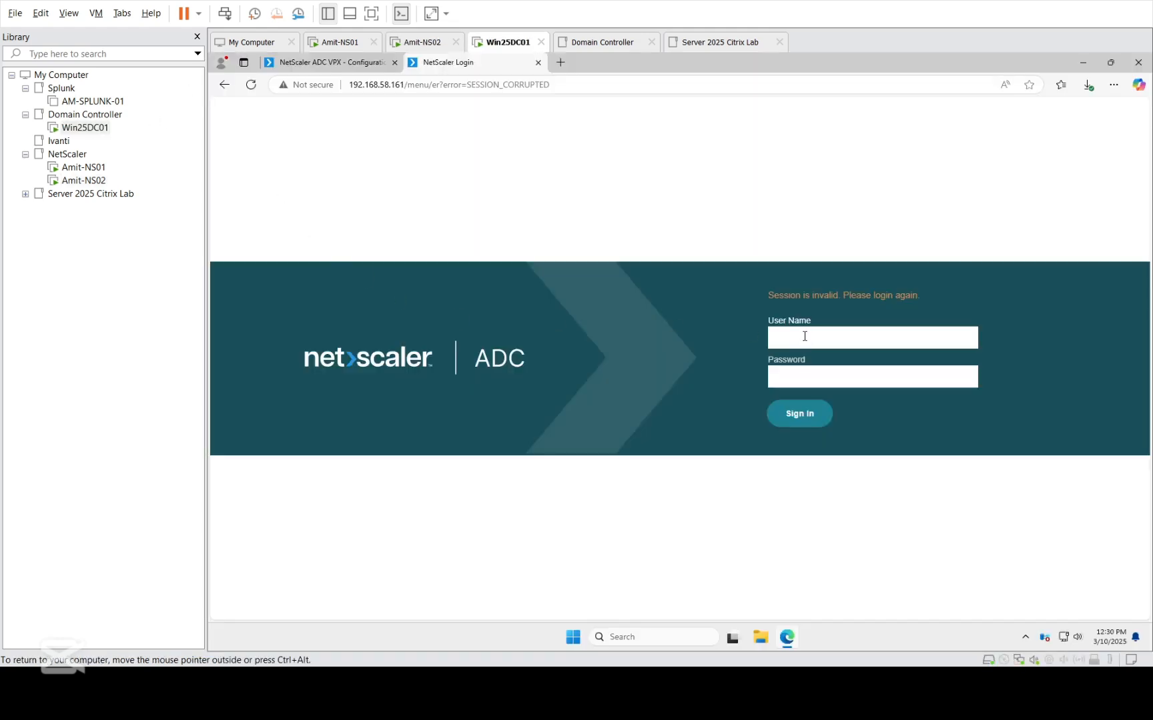
click(253, 86)
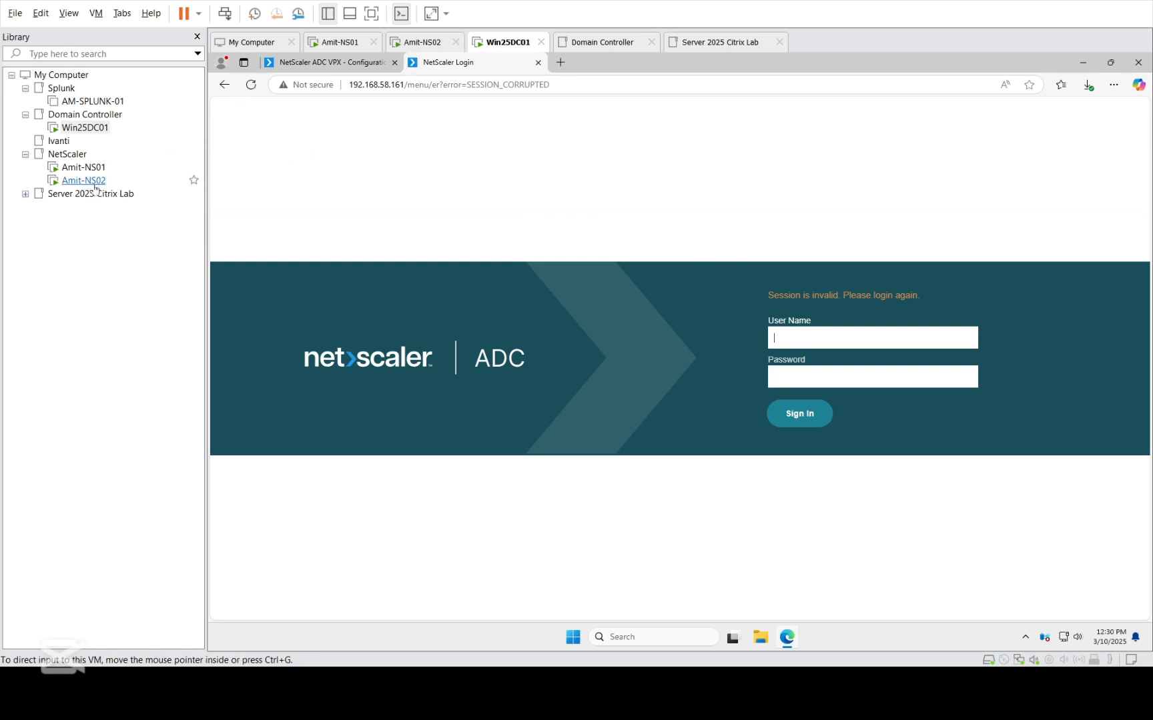
click(818, 345)
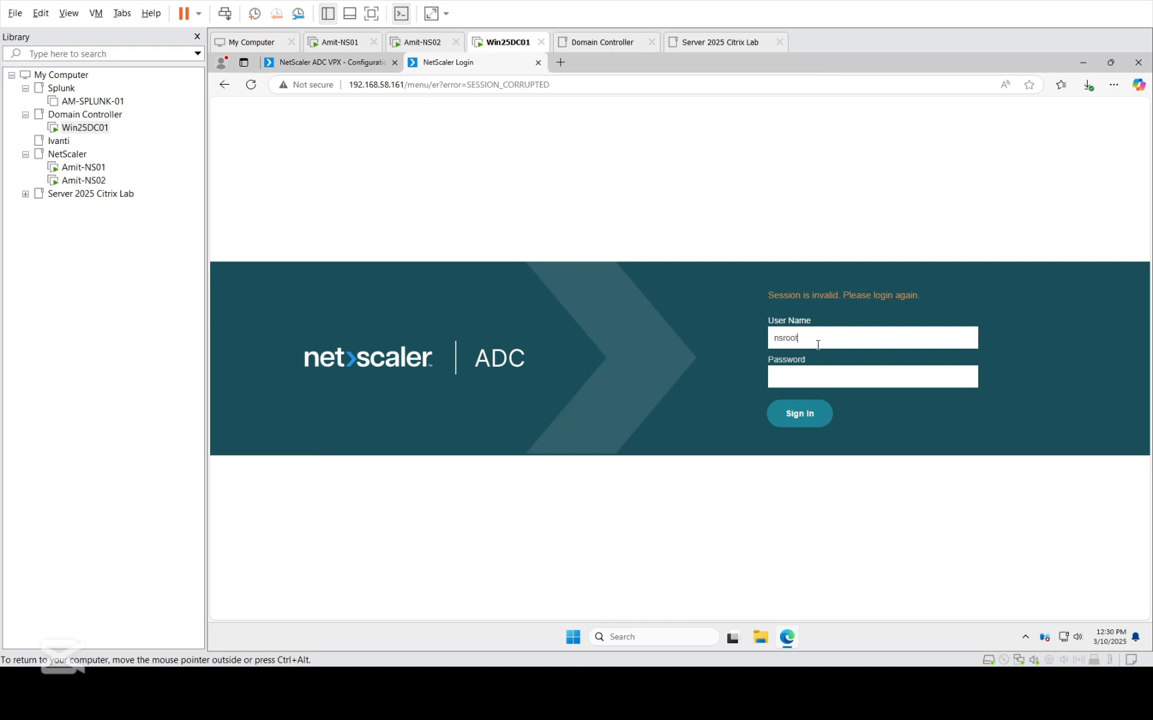
key(Tab)
key(Return)
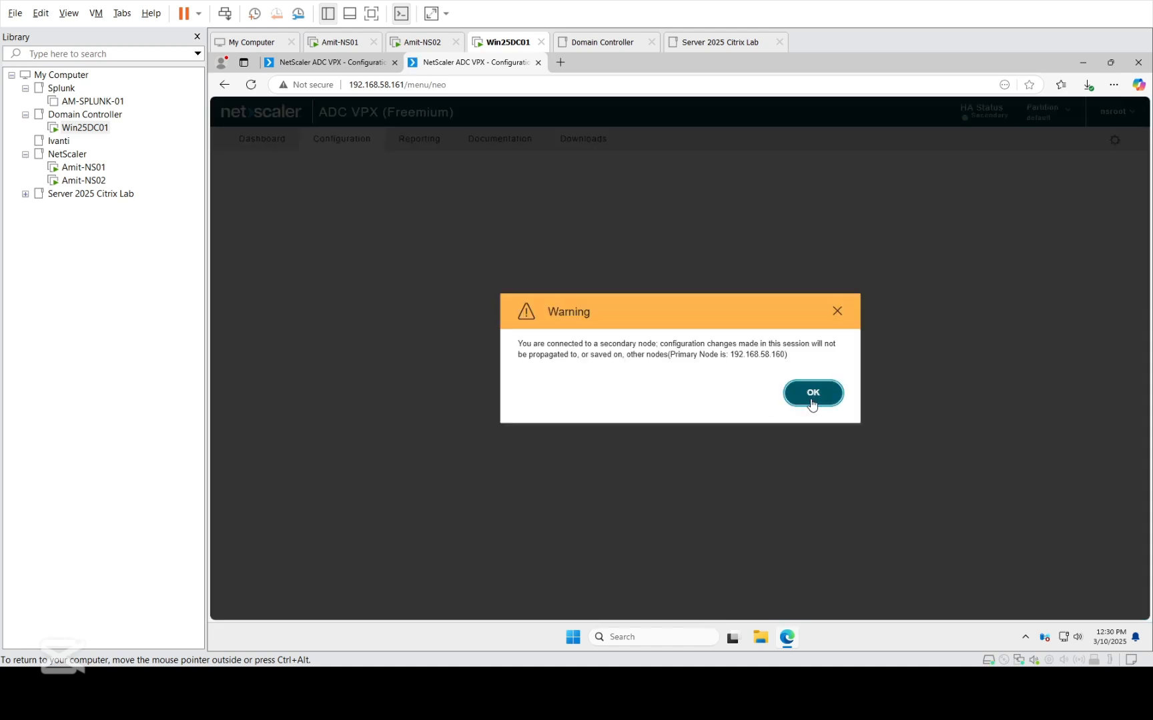
click(811, 394)
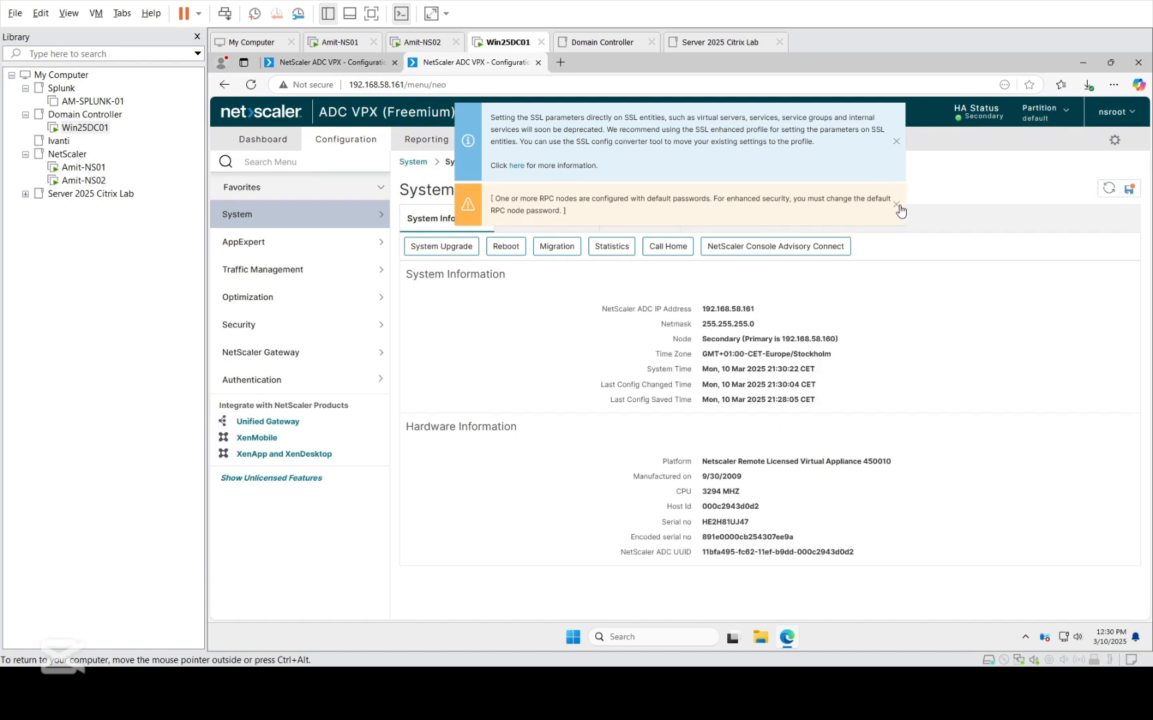
Dismiss the RPC node password warning and check the secondary node's firmware release in the account details.
click(897, 202)
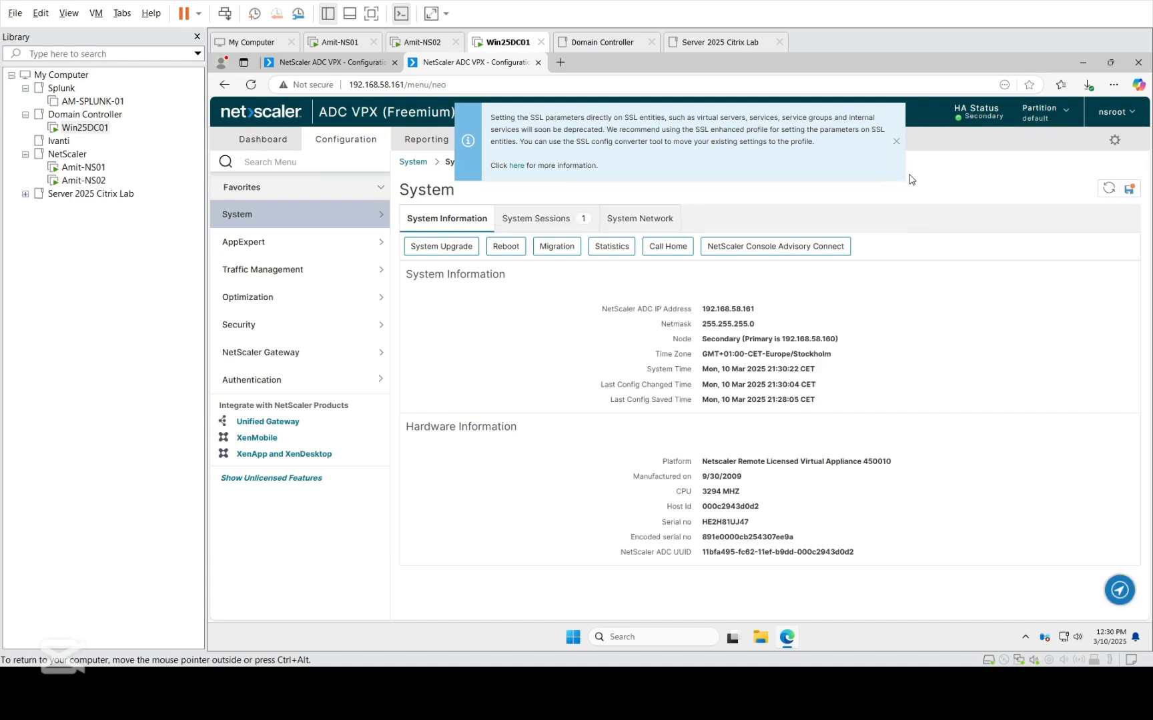
click(1113, 112)
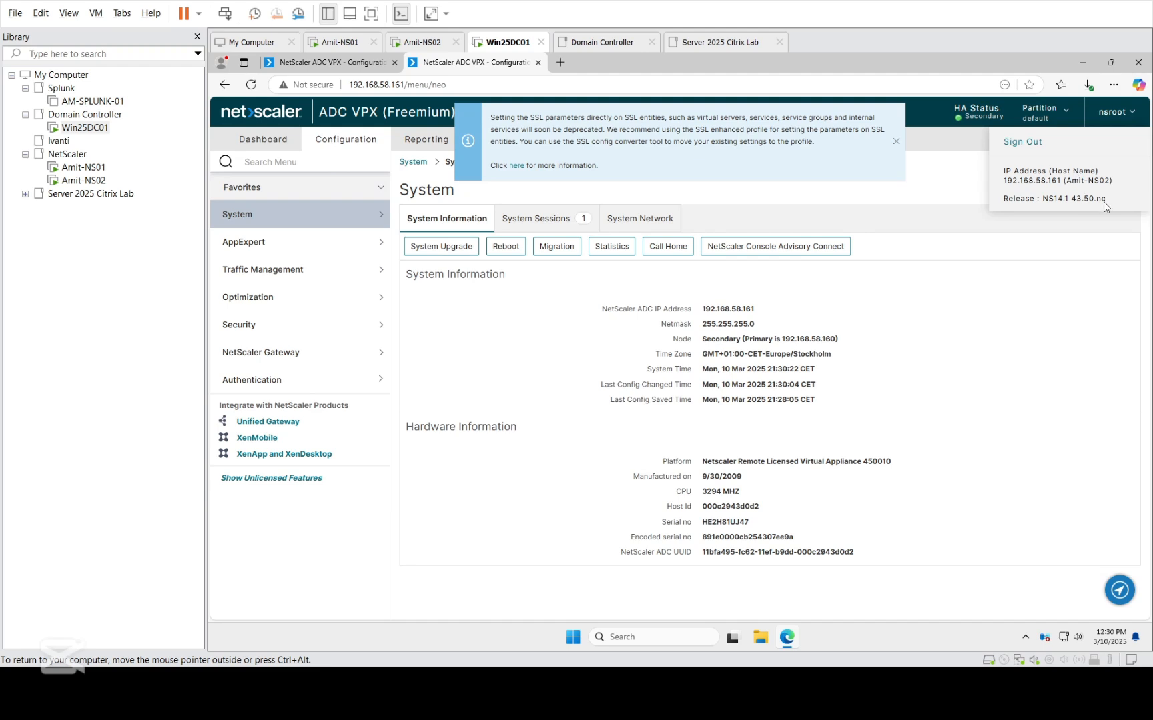
drag(1106, 200, 1043, 199)
click(988, 376)
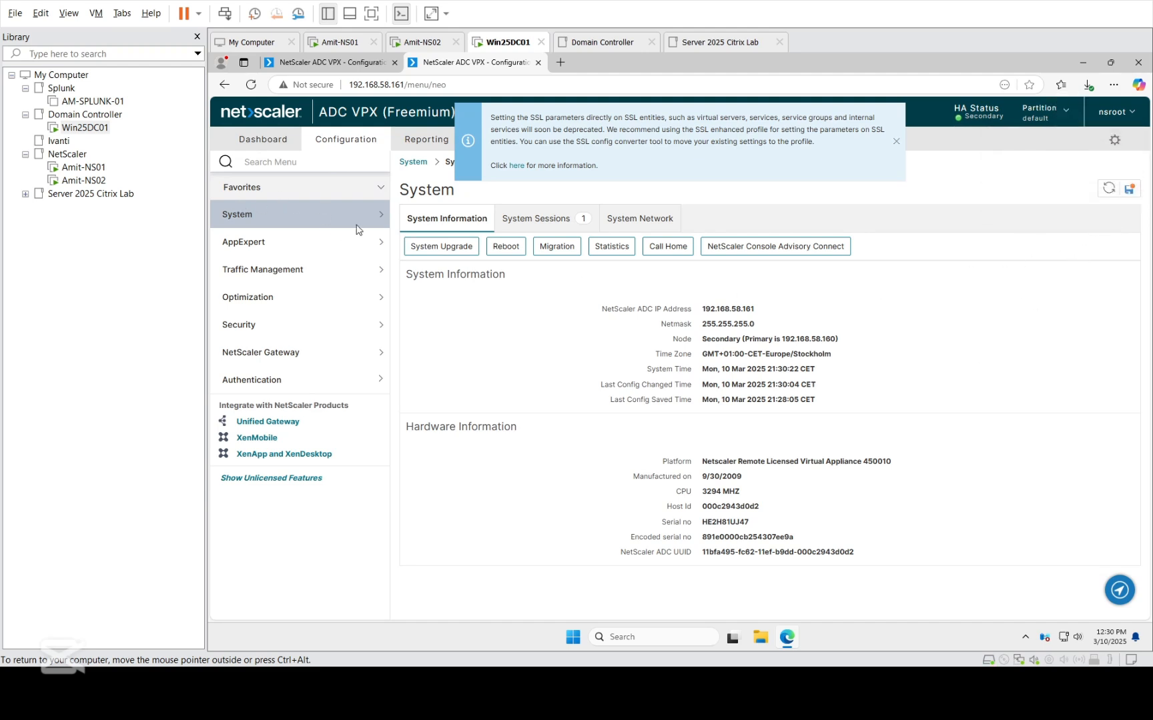
Set the High Availability Status of HA node 192.168.58.161 to ENABLED (Actively Participate in HA) and save it.
click(285, 223)
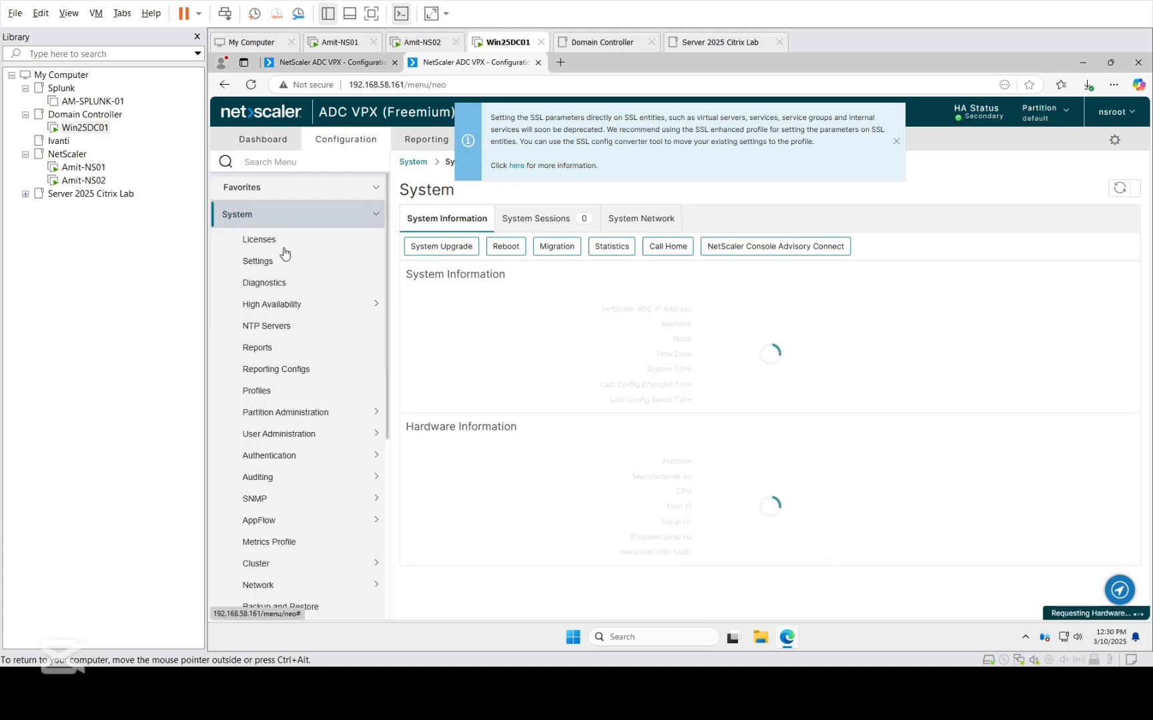
click(276, 309)
click(265, 326)
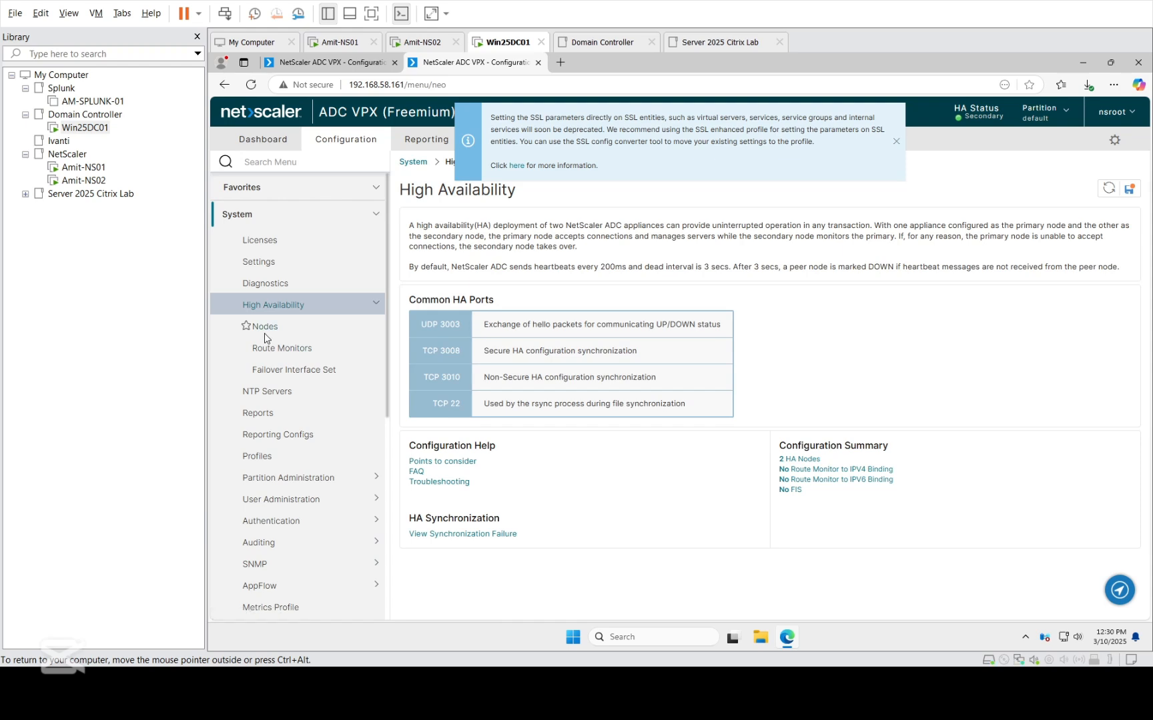
click(427, 263)
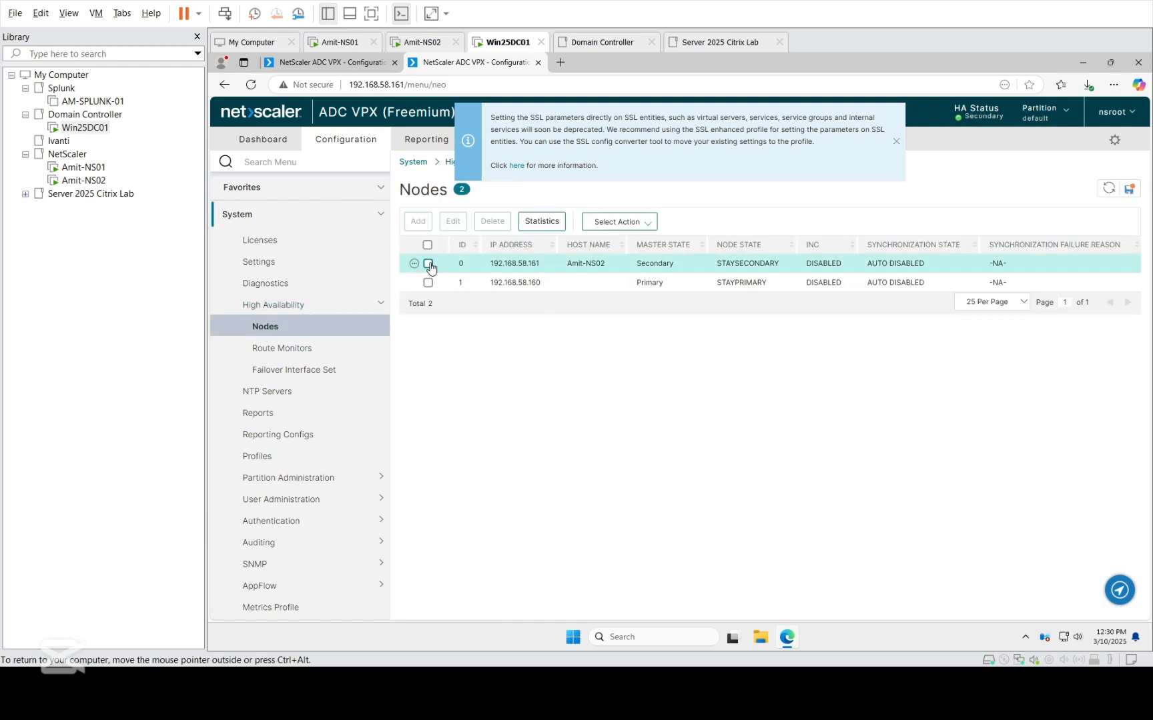
click(453, 220)
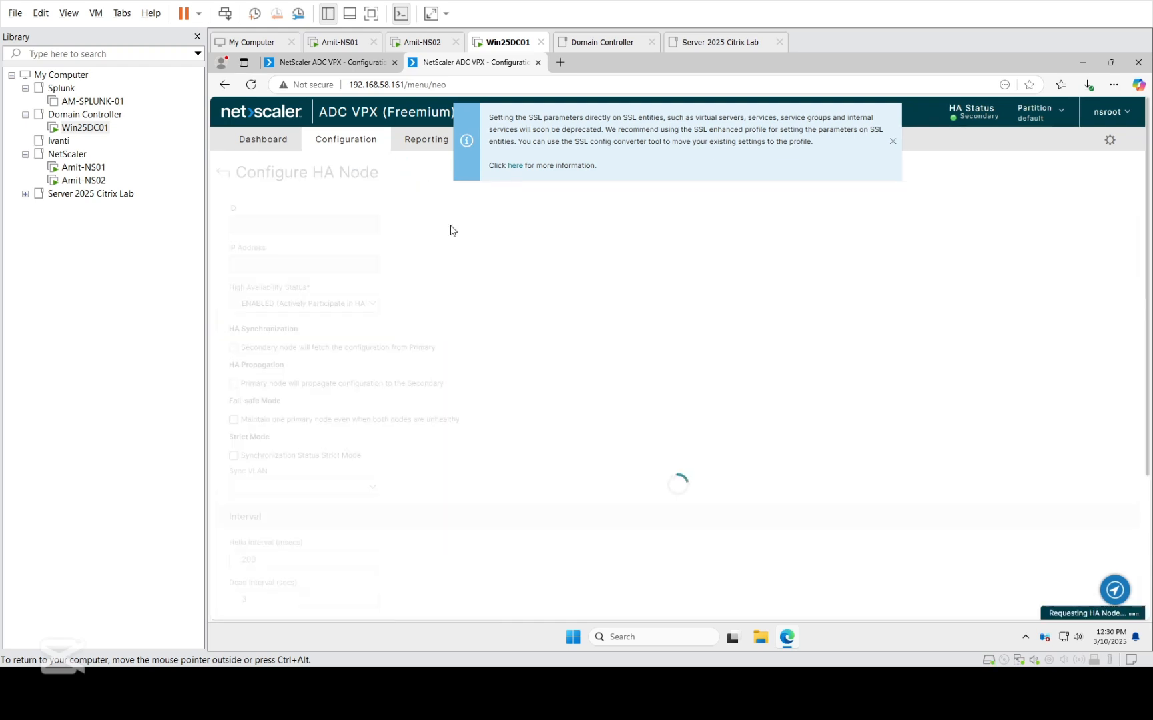
click(346, 306)
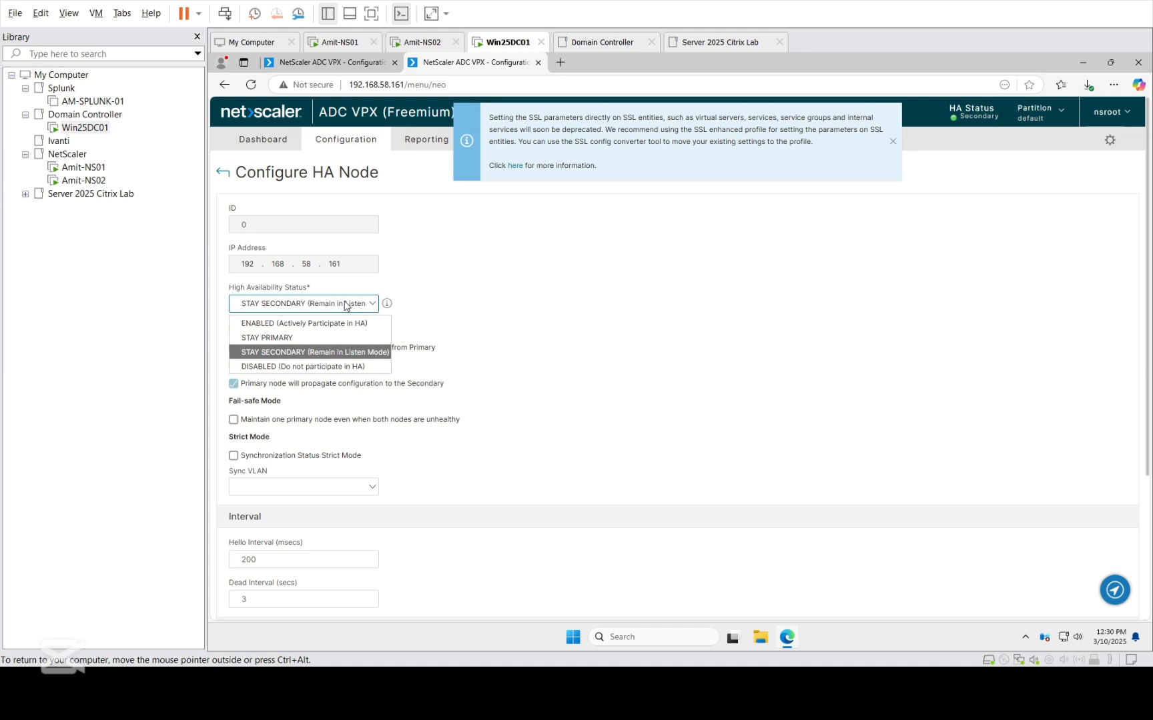
click(316, 324)
scroll(527, 498, down, 3)
click(246, 607)
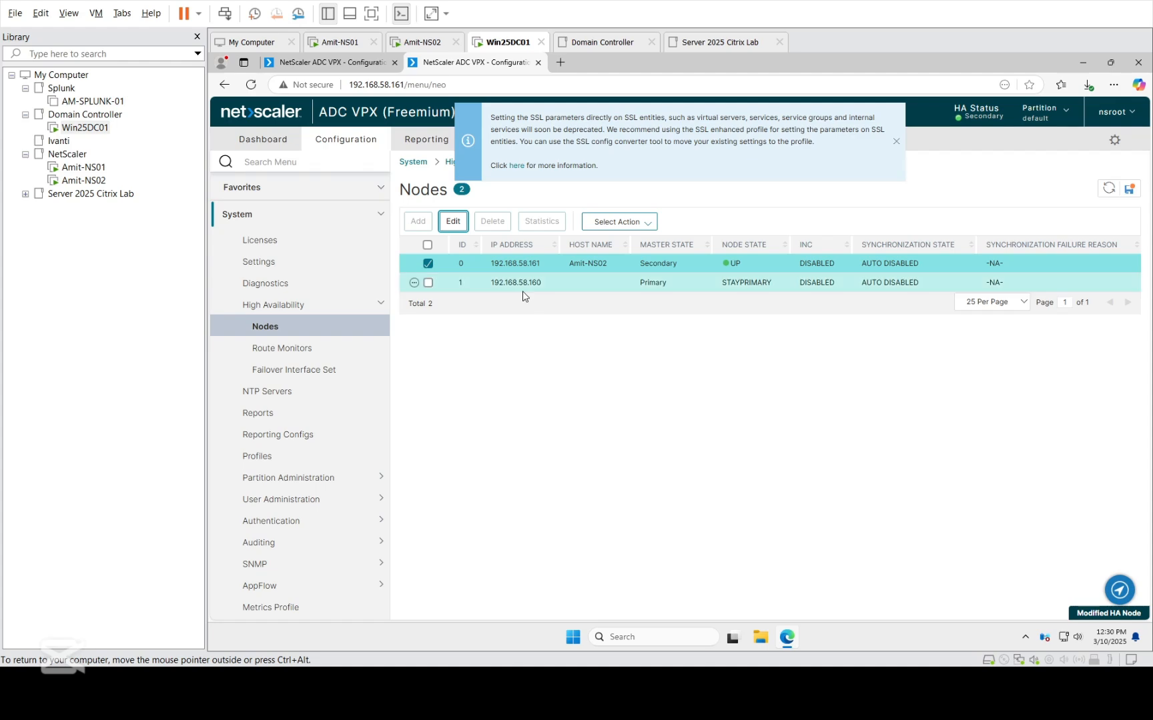
On the primary node's management page, set HA node 192.168.58.160 to ENABLED (Actively Participate in HA) and save it.
click(307, 63)
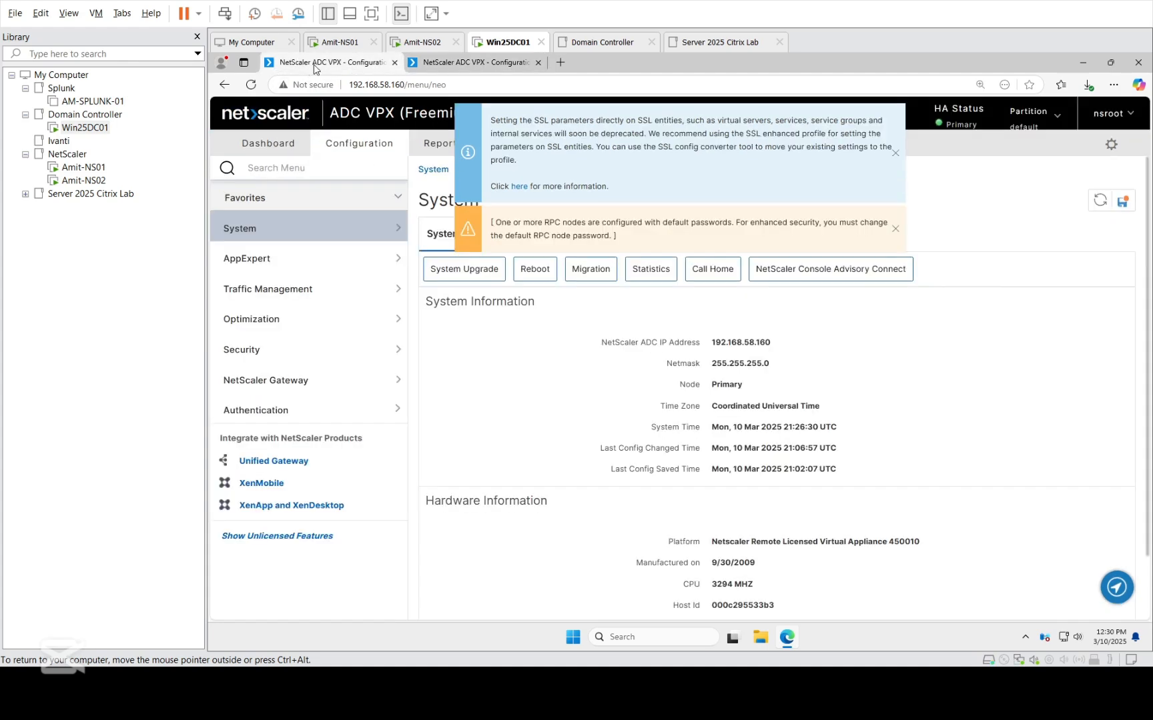
click(273, 232)
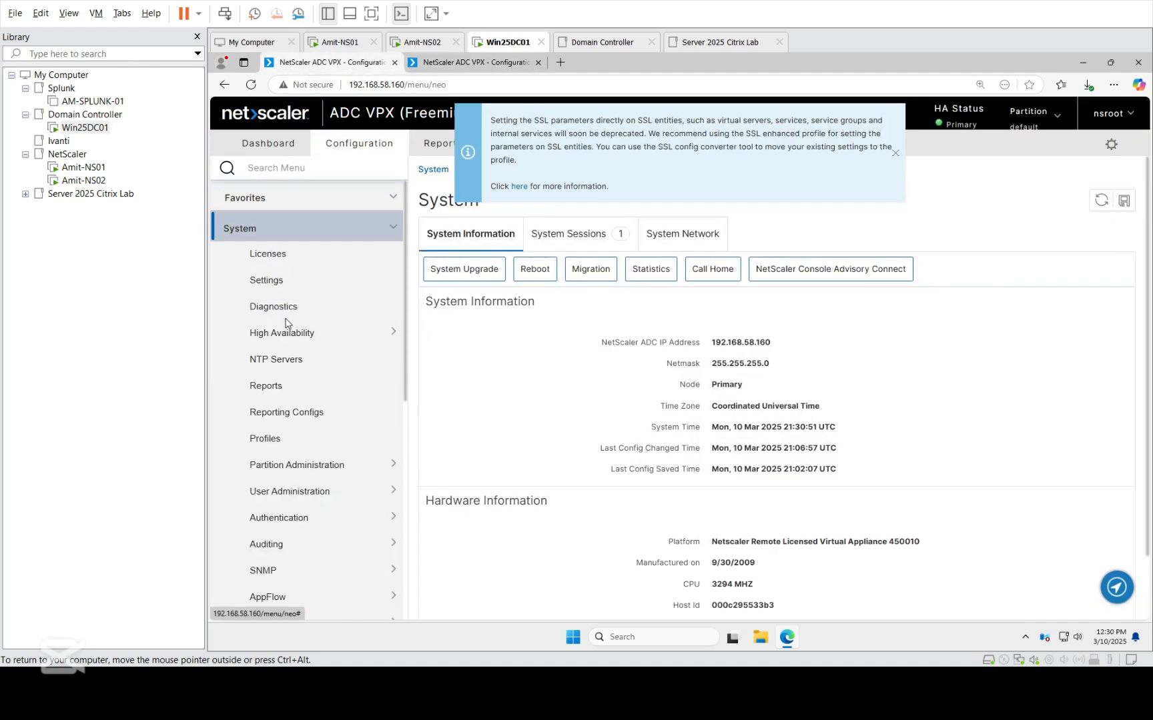
click(288, 336)
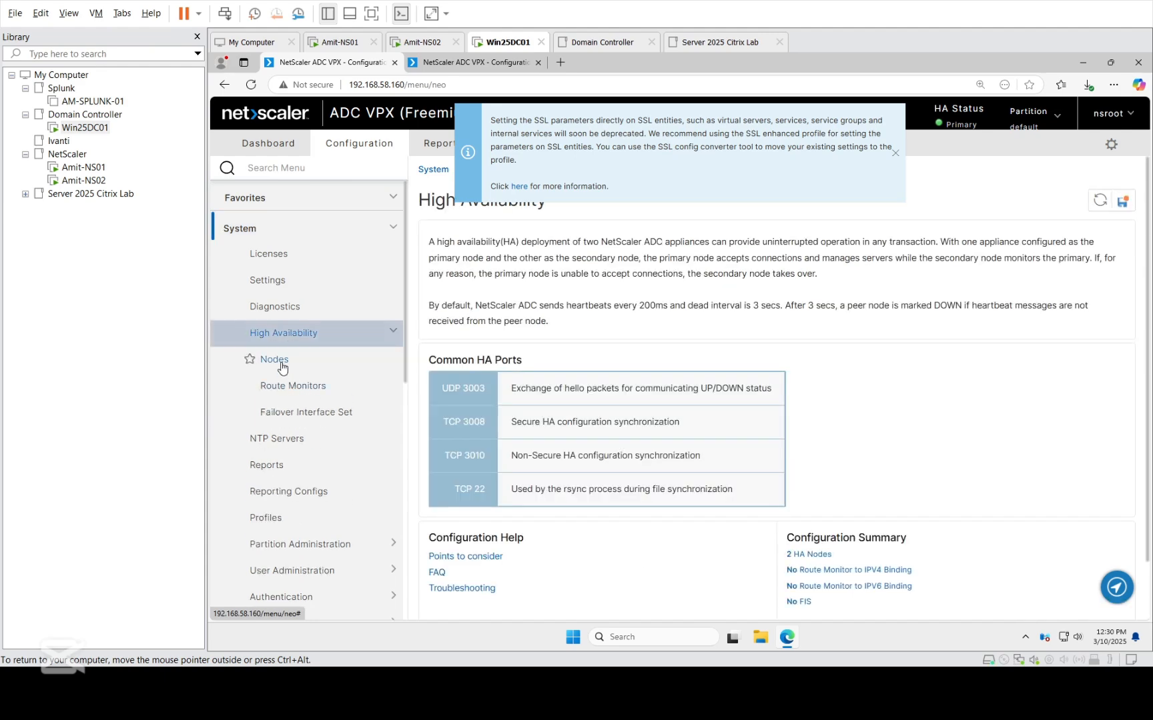
click(308, 362)
click(450, 289)
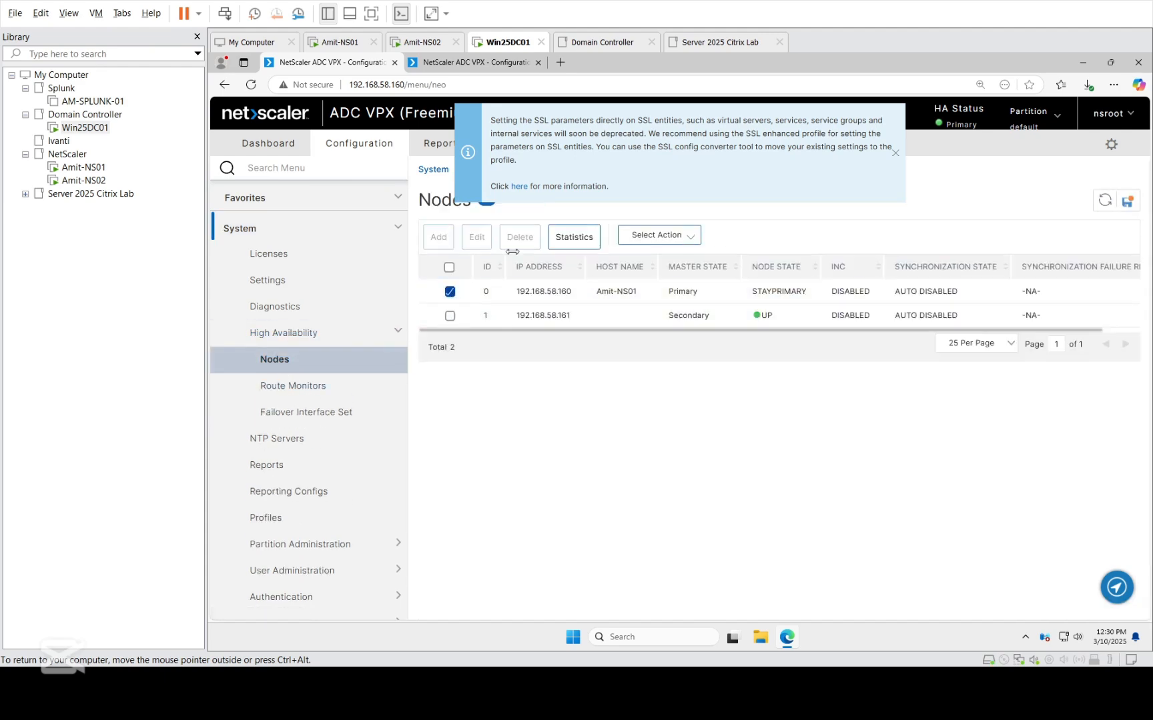
click(478, 243)
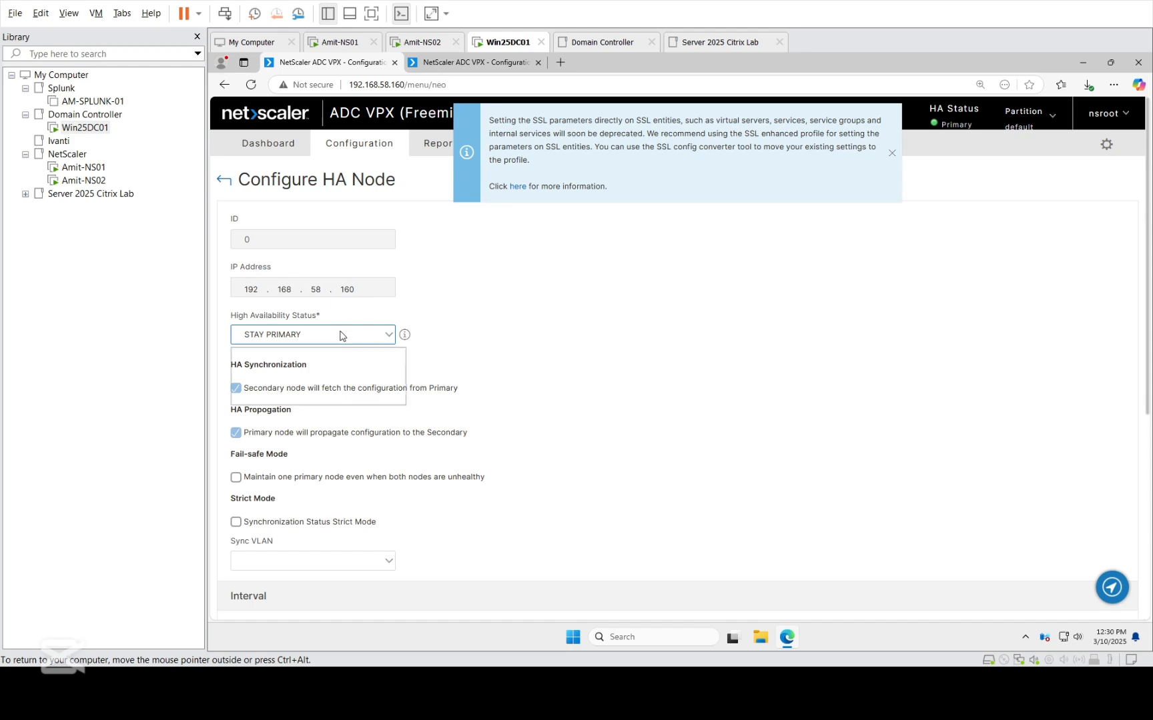
click(333, 335)
click(337, 357)
scroll(801, 438, down, 3)
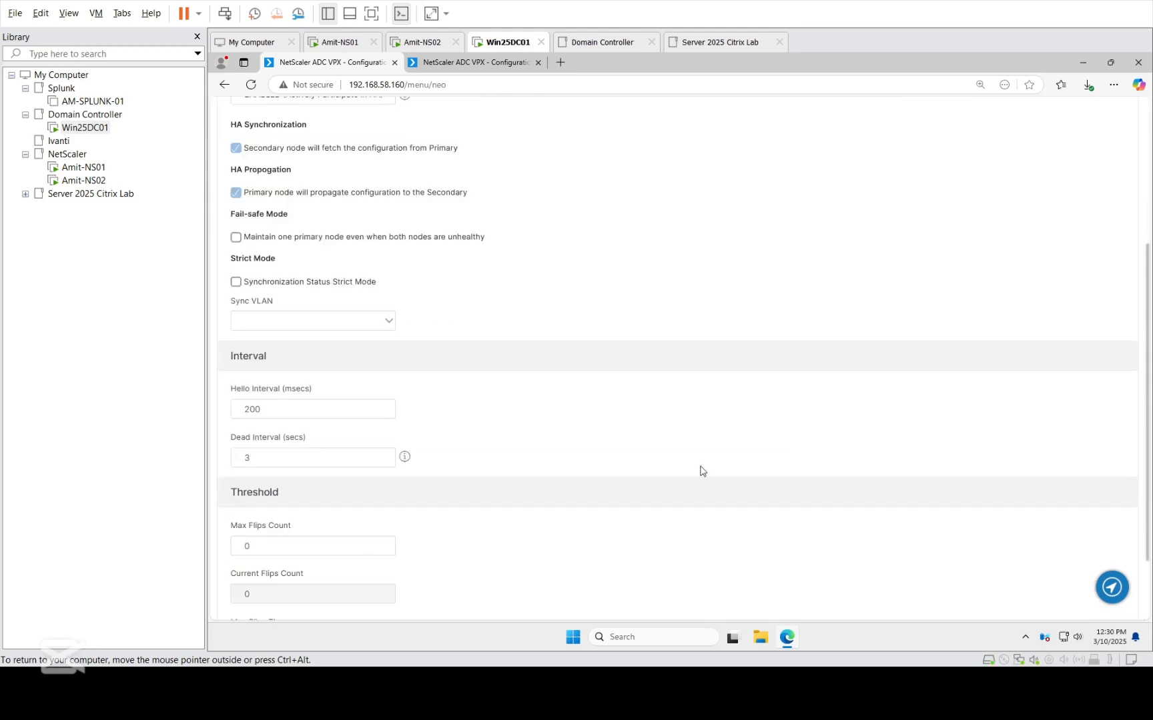
click(374, 543)
scroll(251, 585, down, 2)
click(251, 587)
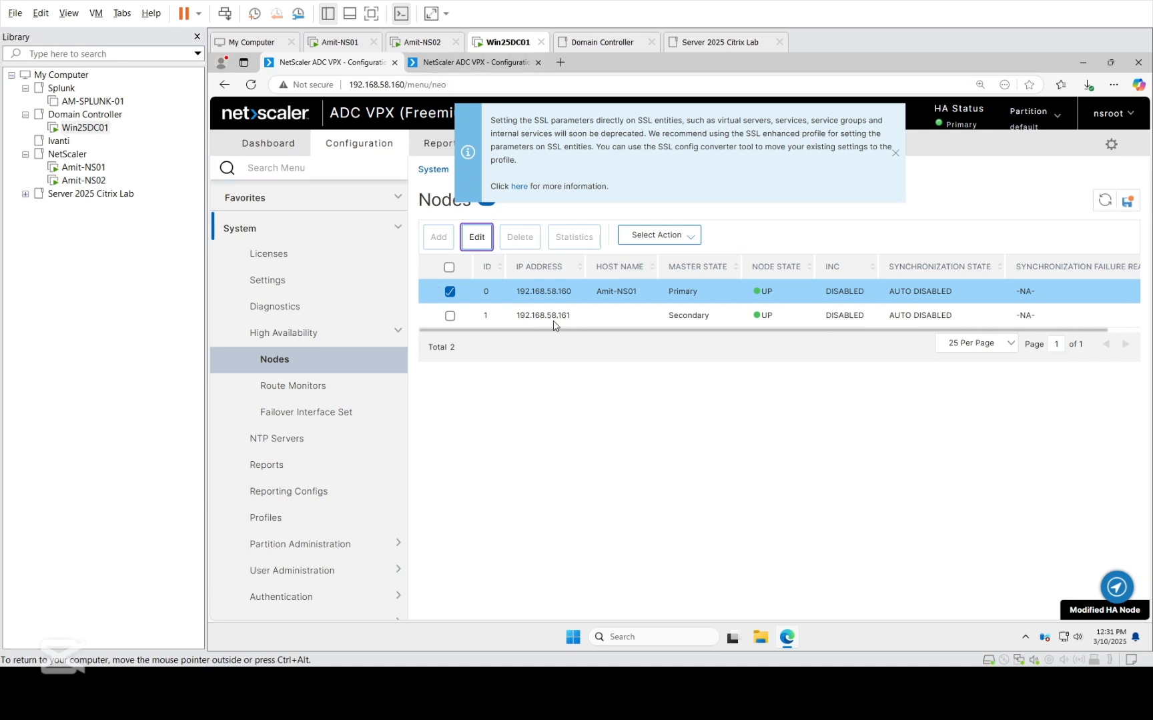
Force a failover from the primary node 192.168.58.160 and accept the configuration loss warning.
click(658, 237)
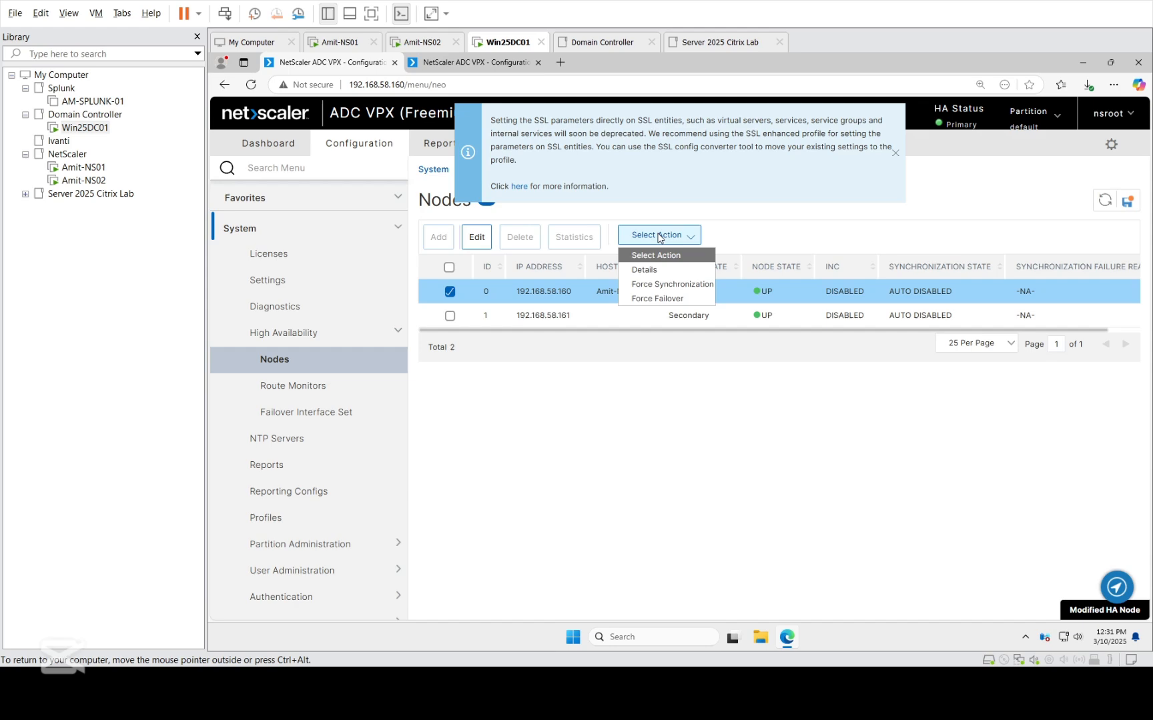
click(660, 299)
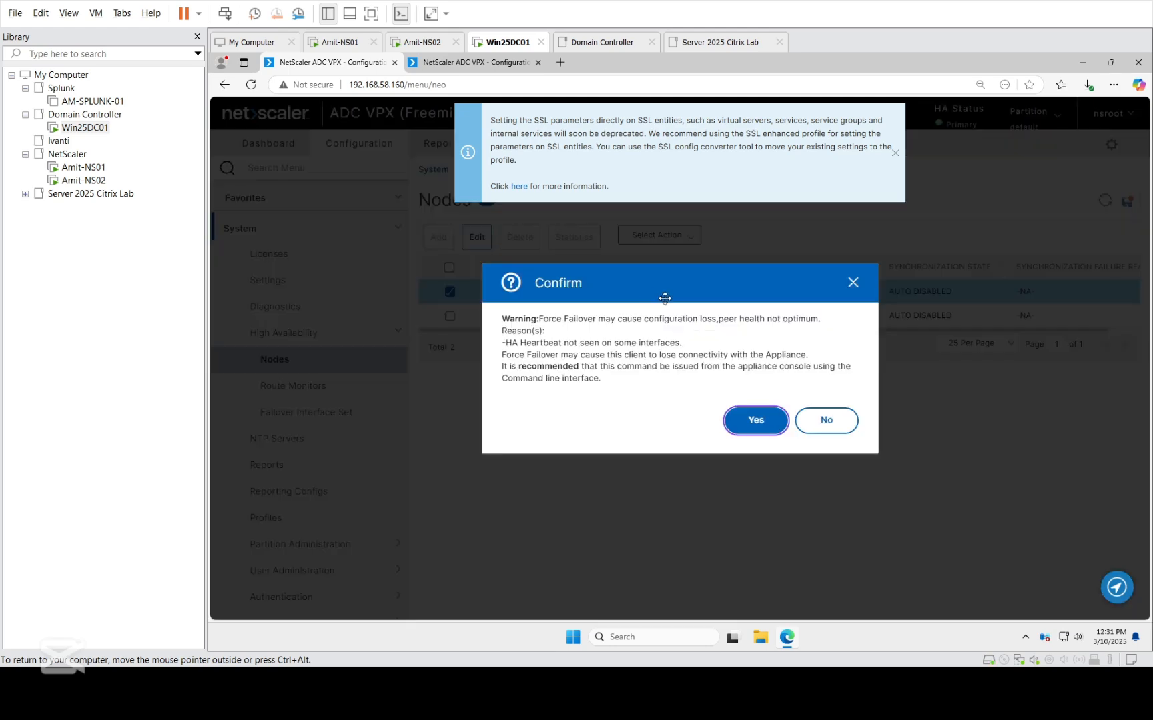
click(763, 420)
click(842, 405)
Reload the management page of node 192.168.58.161 and return to the HA nodes list of 192.168.58.160.
click(475, 62)
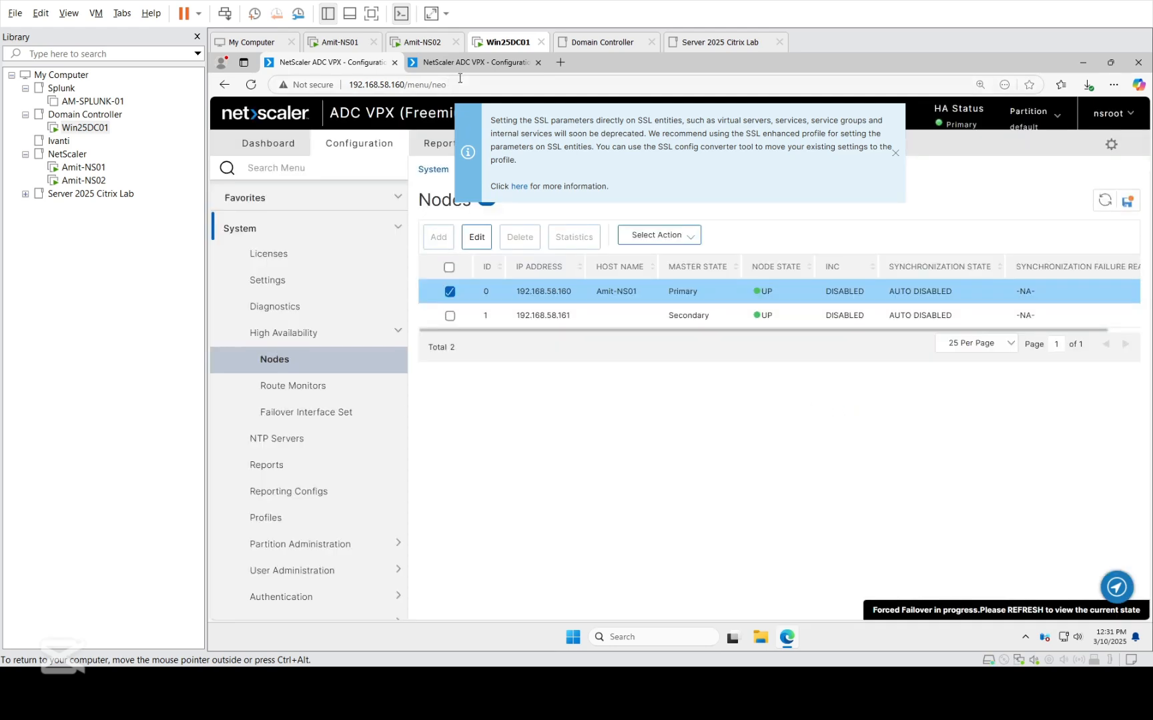
click(250, 84)
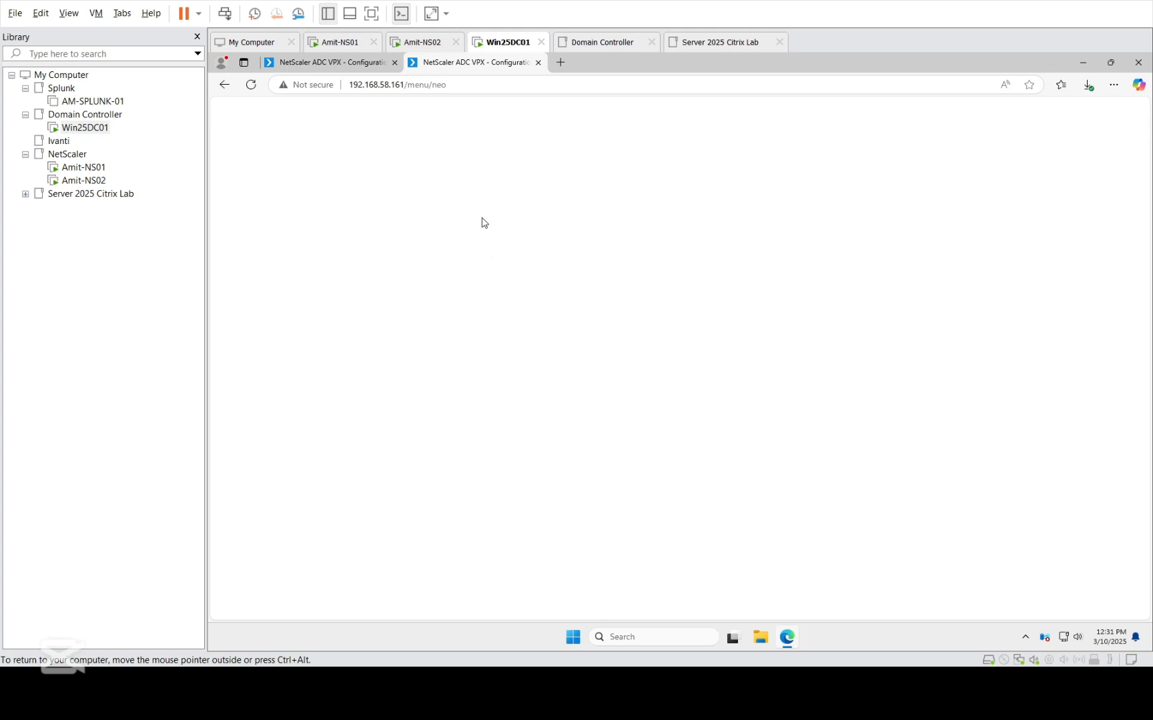
click(320, 64)
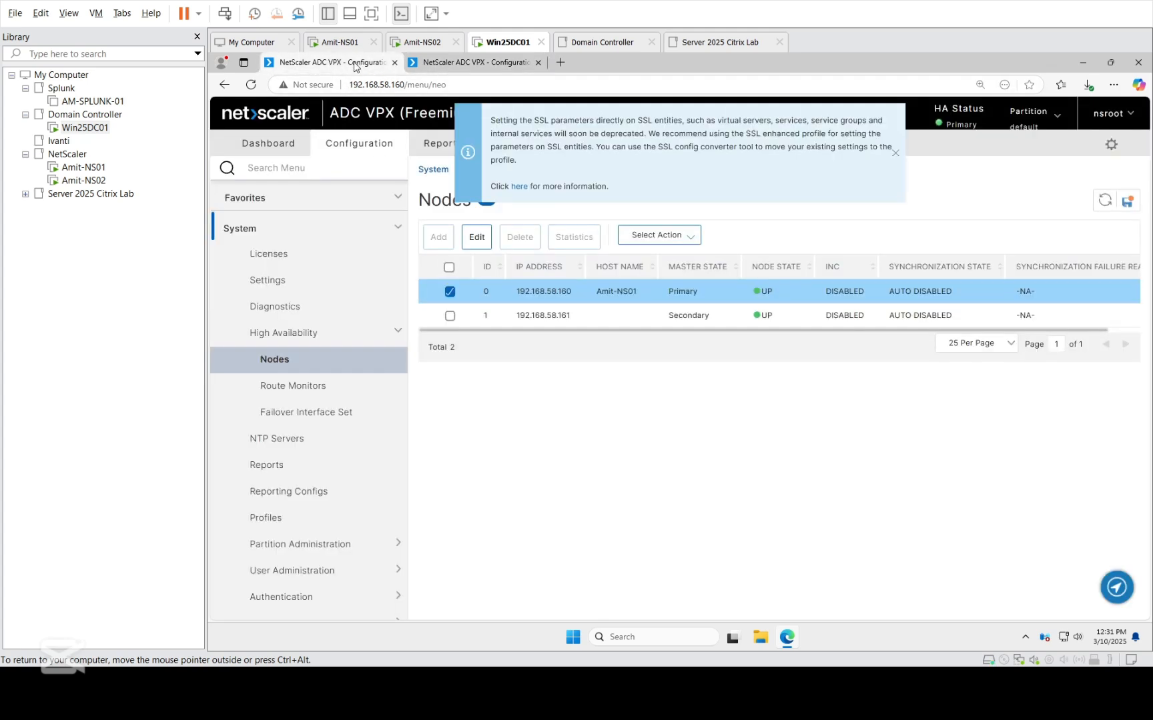
Dismiss the SSL parameter notice, refresh the HA nodes list of 192.168.58.160 and reload the management page of 192.168.58.161.
click(895, 157)
click(1105, 202)
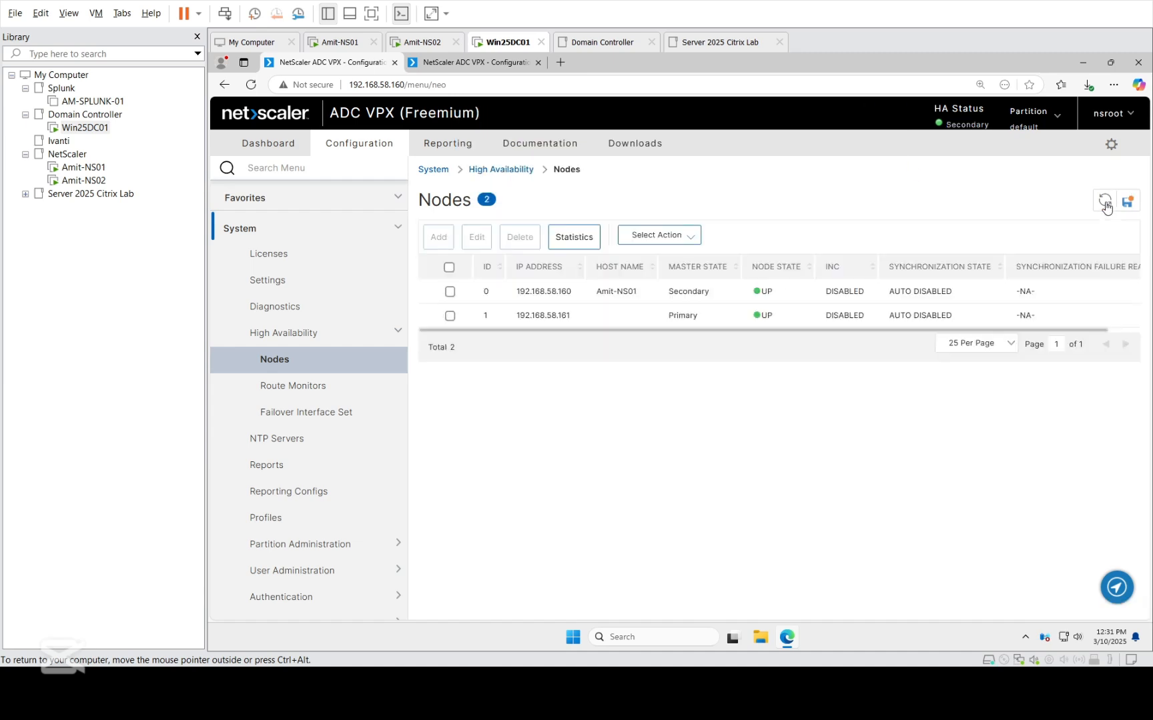
click(463, 64)
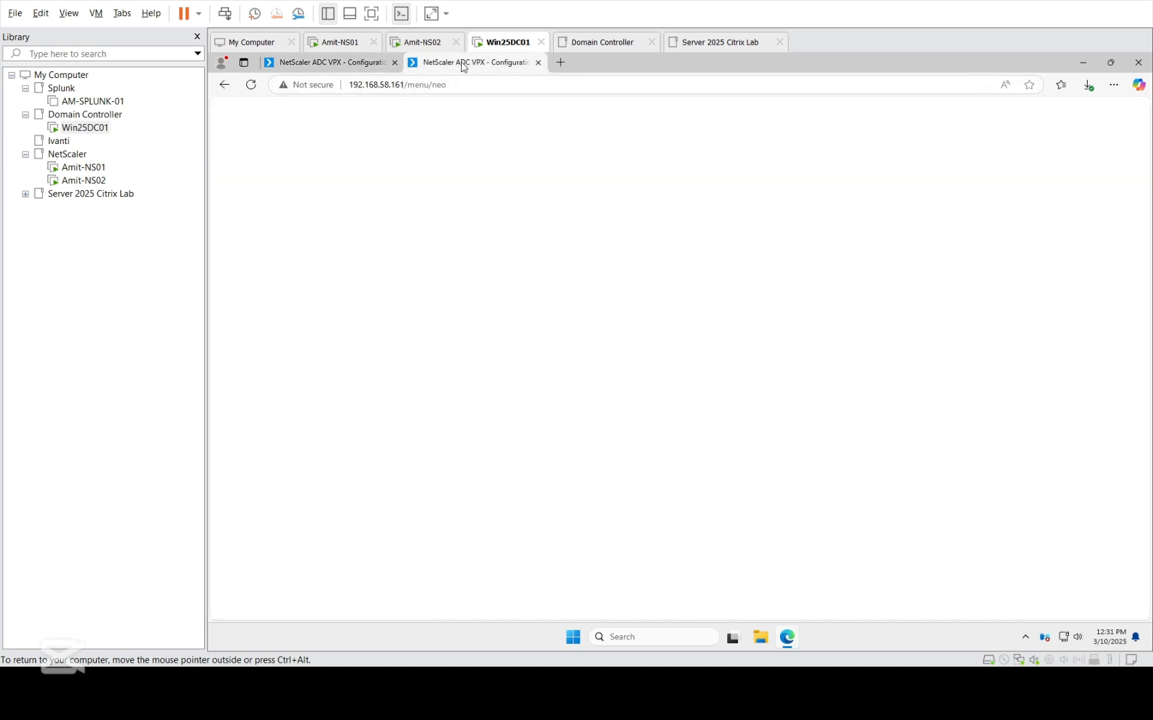
click(251, 85)
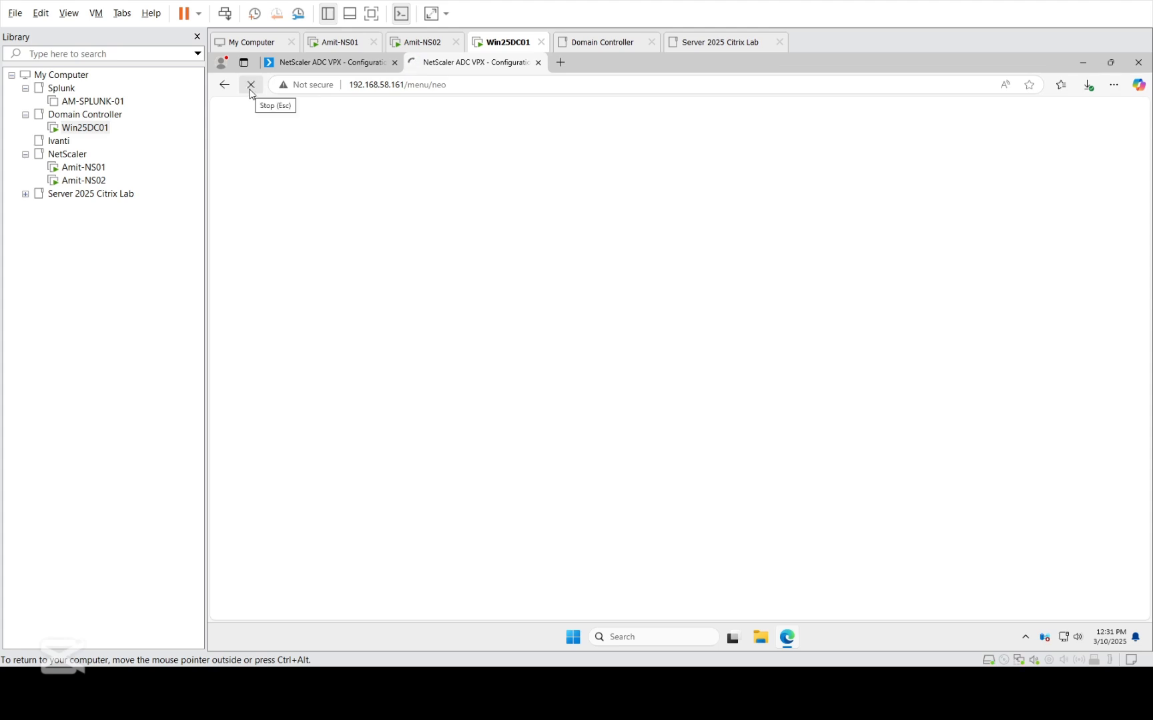
Check the HA status and the installed firmware release of node 192.168.58.160.
click(330, 65)
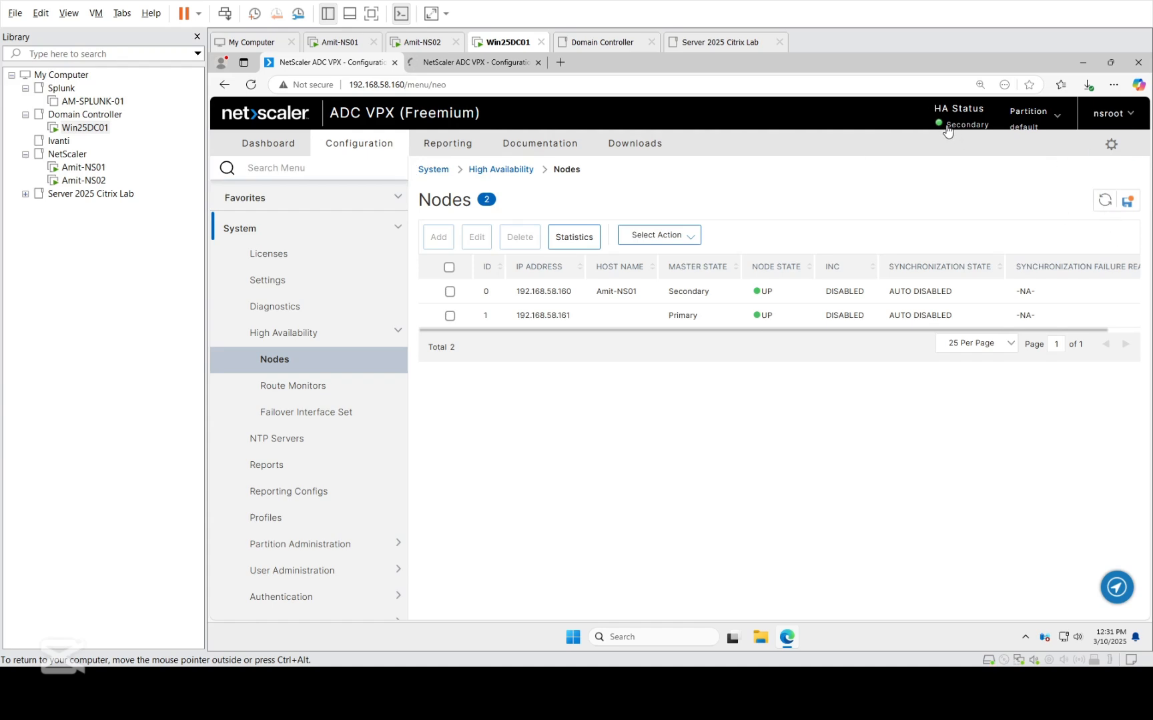
click(492, 64)
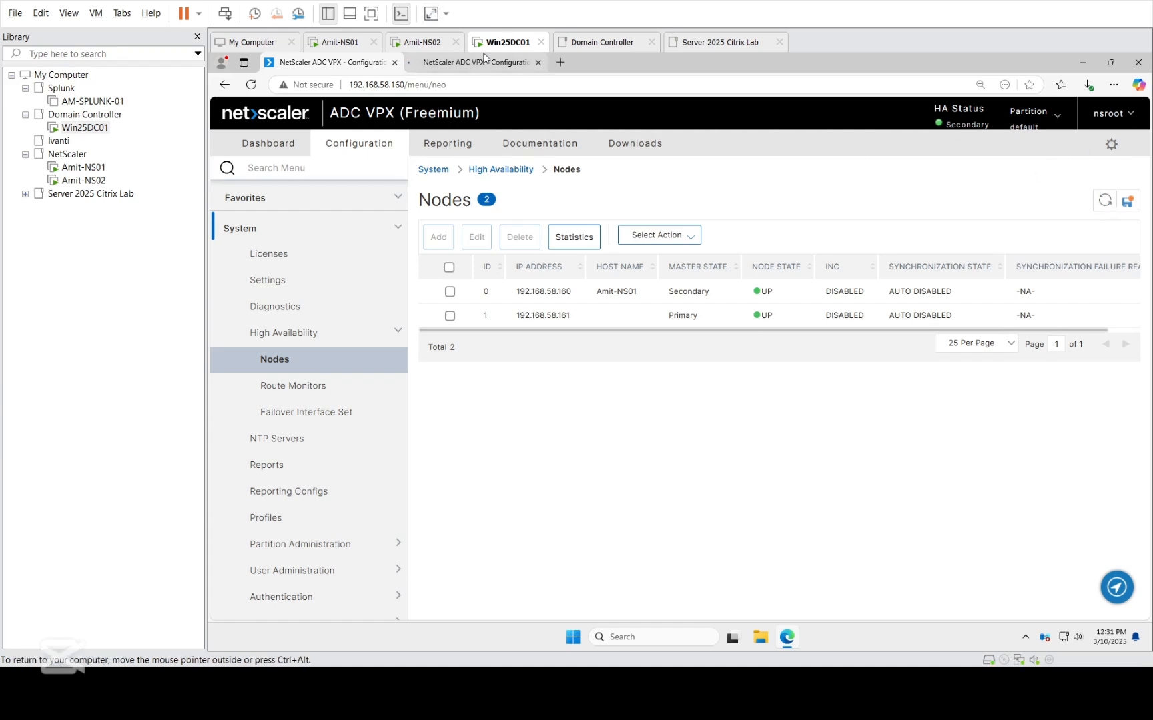
click(337, 62)
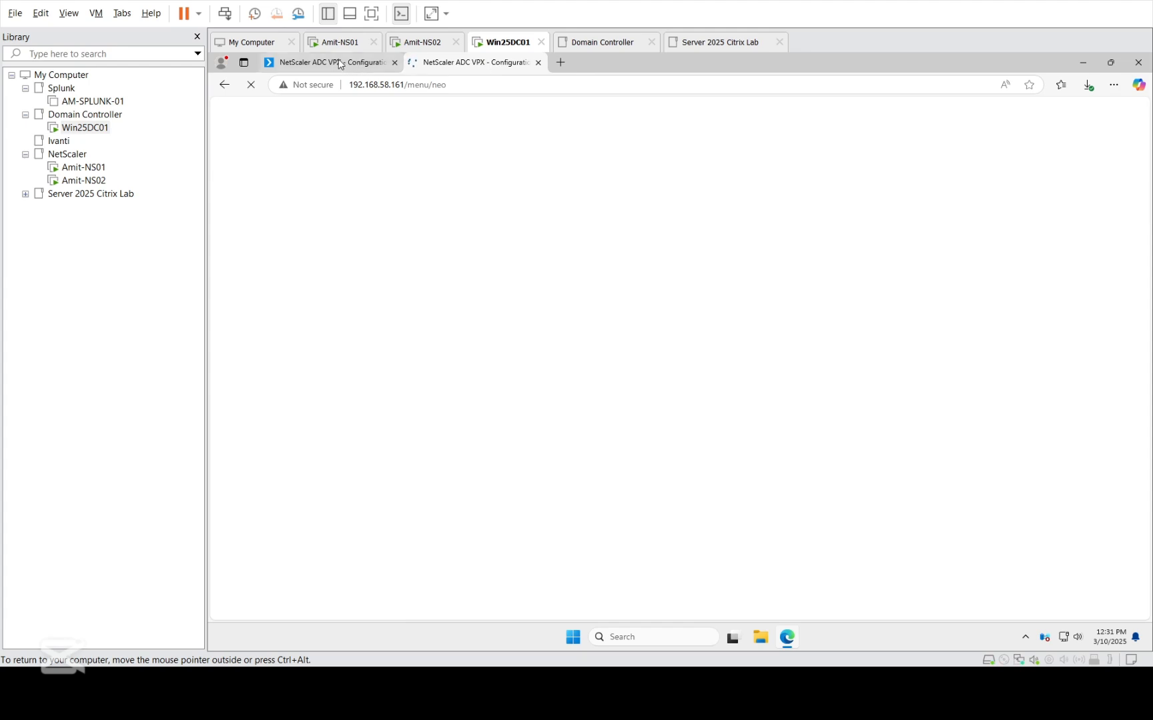
click(1108, 119)
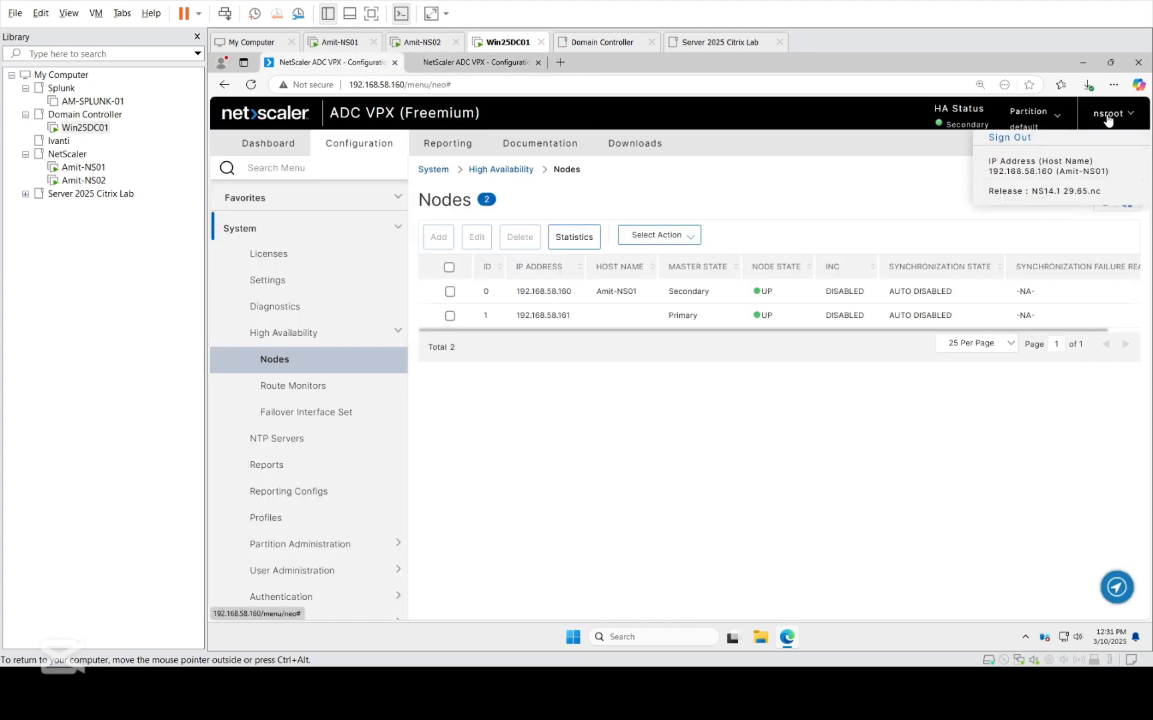
Load the management page of node 192.168.58.161 again from its base address 192.168.58.161, without the /menu/neo path.
click(516, 66)
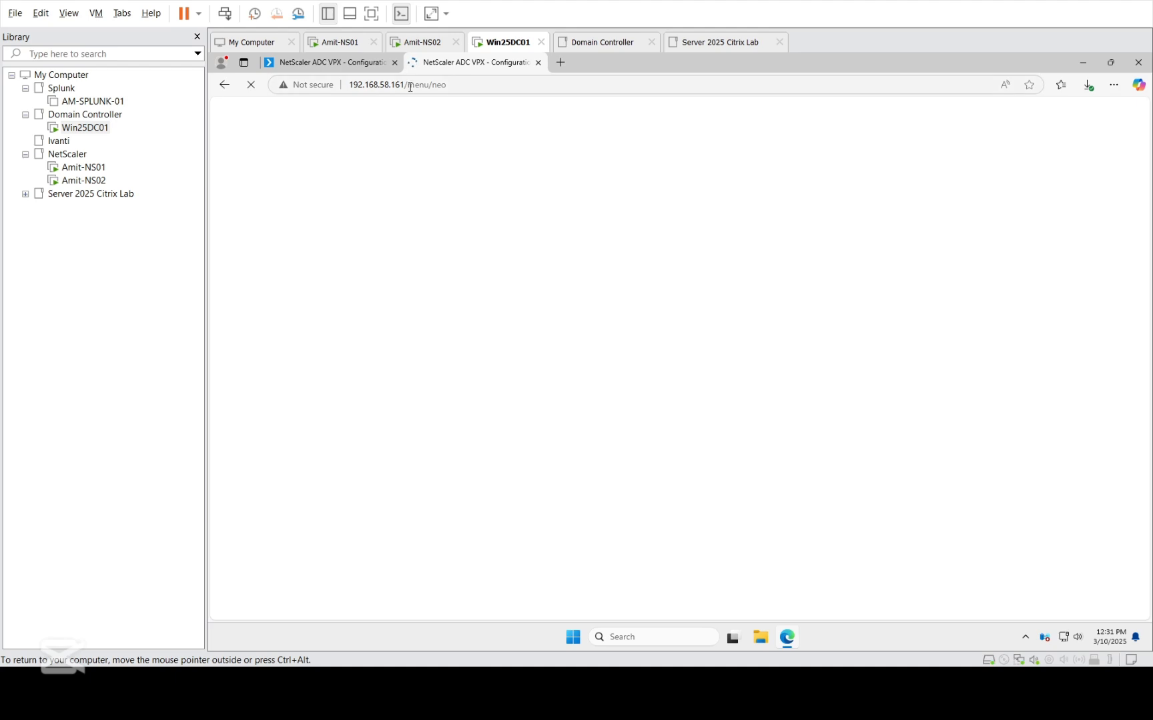
drag(407, 87, 486, 95)
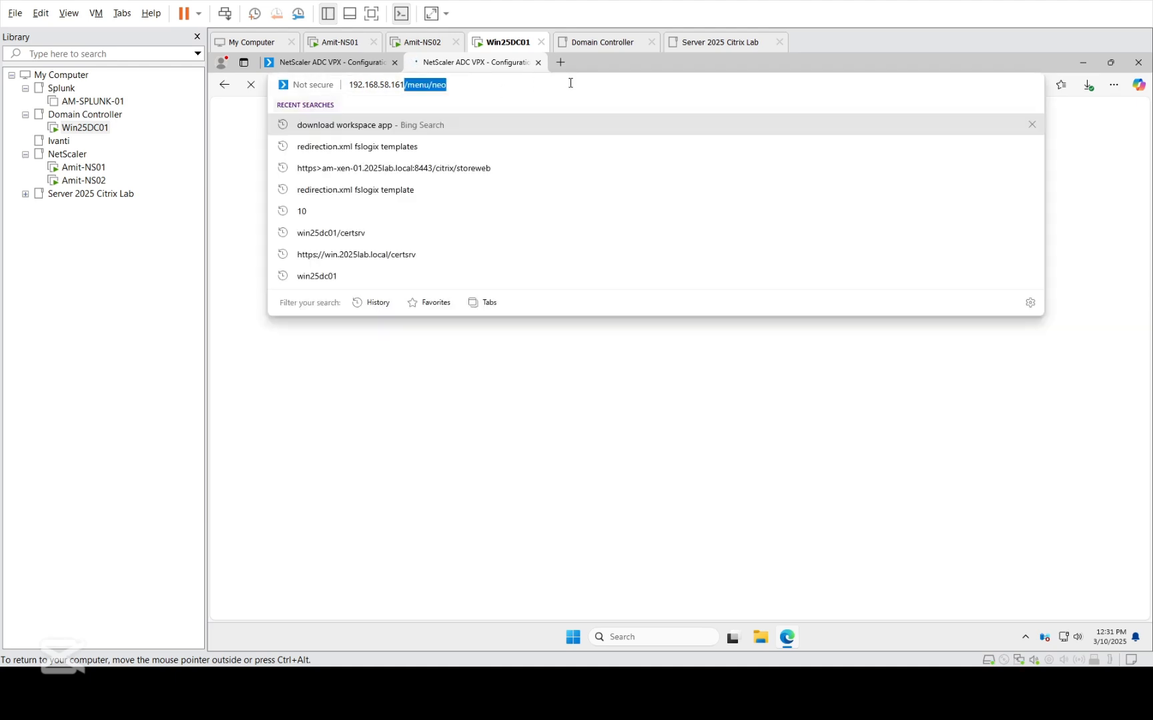
key(BackSpace)
key(Return)
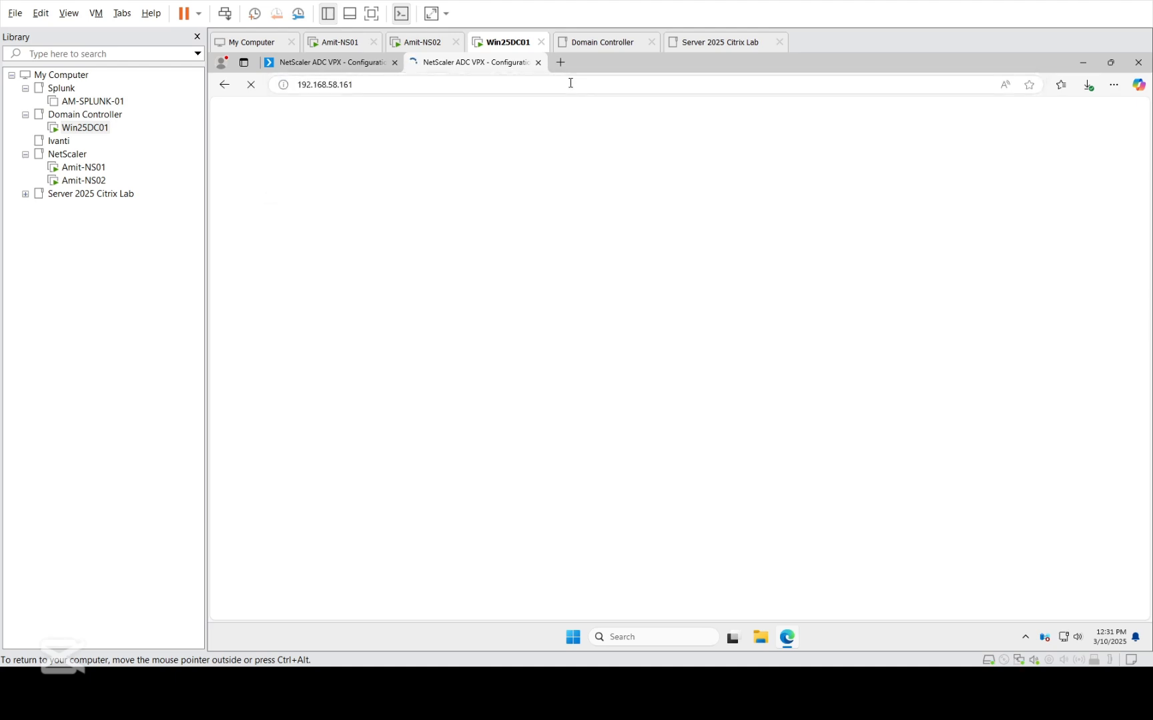
click(475, 83)
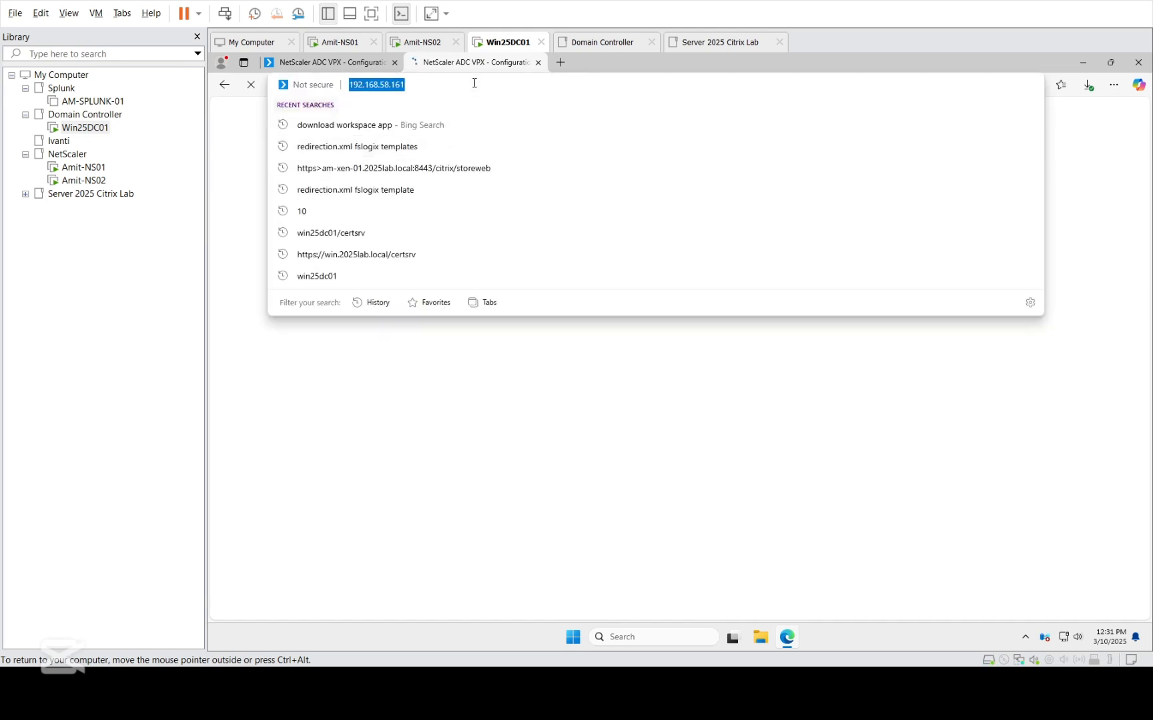
click(343, 63)
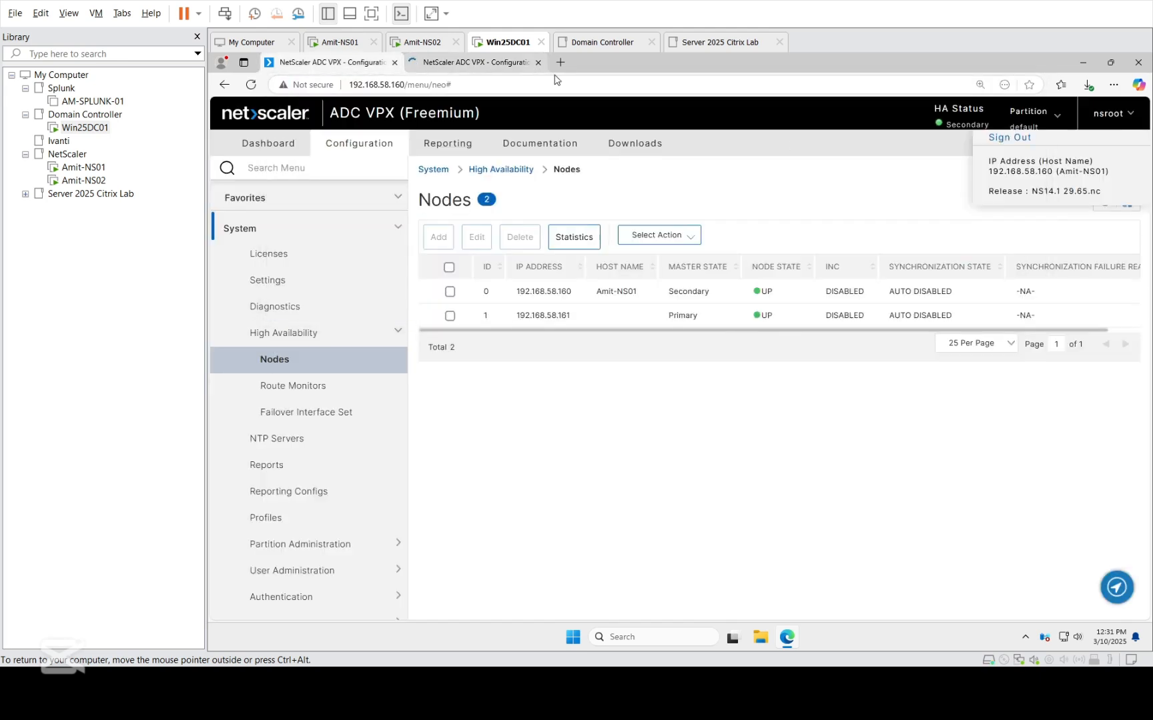
click(467, 64)
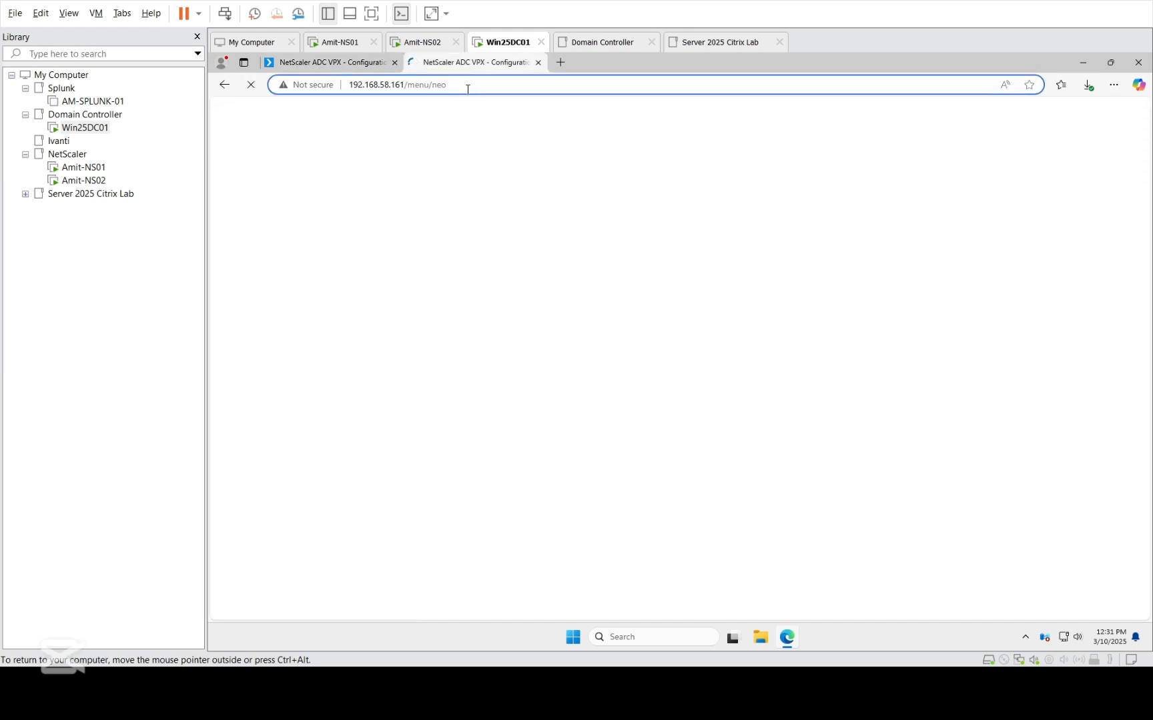
click(318, 67)
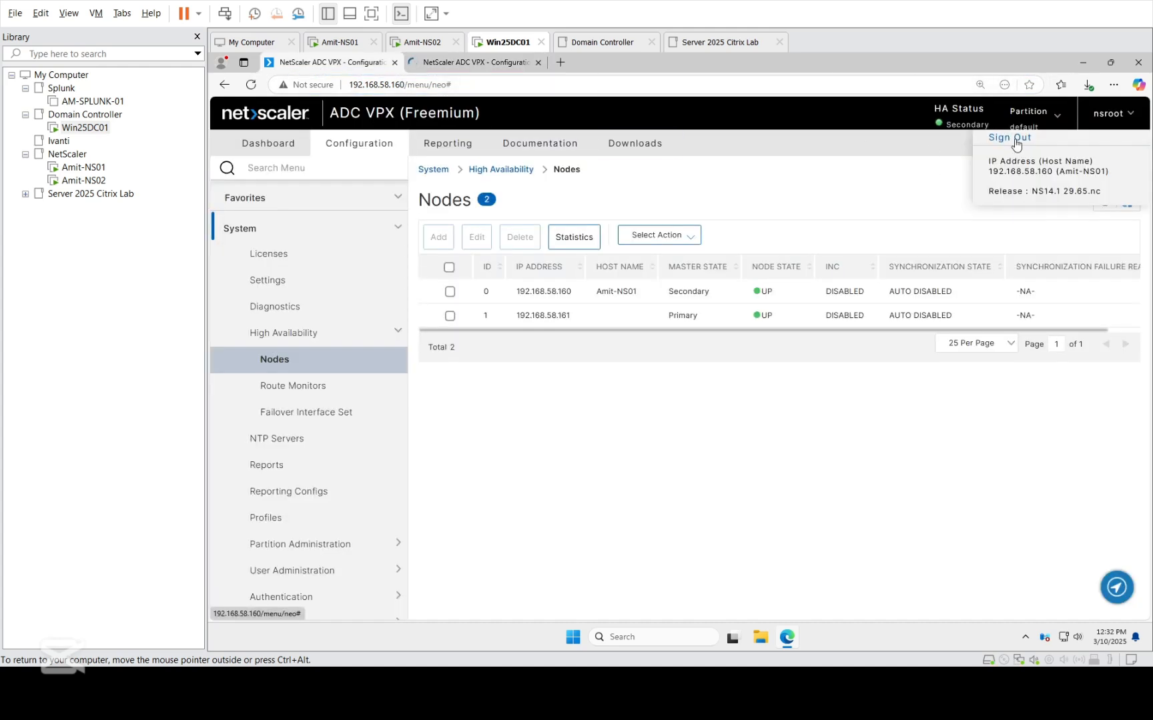
click(473, 63)
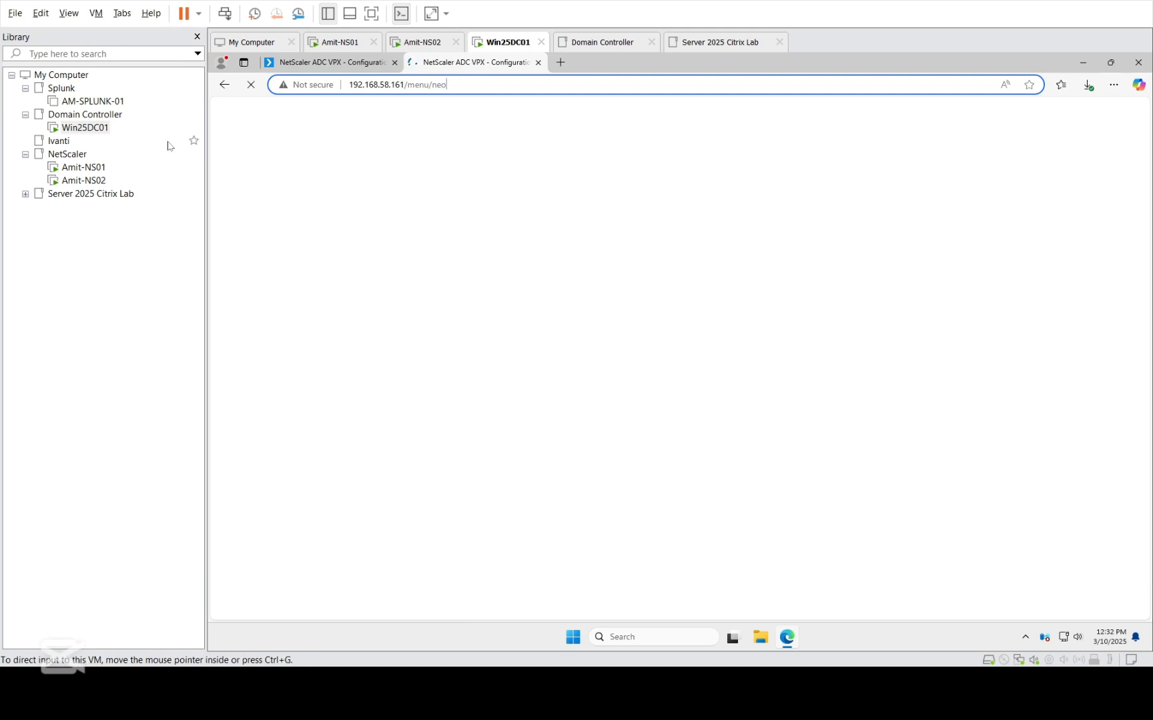
Check that the console of virtual machine Amit-NS02 responds, and return to the Win25DC01 machine.
click(87, 180)
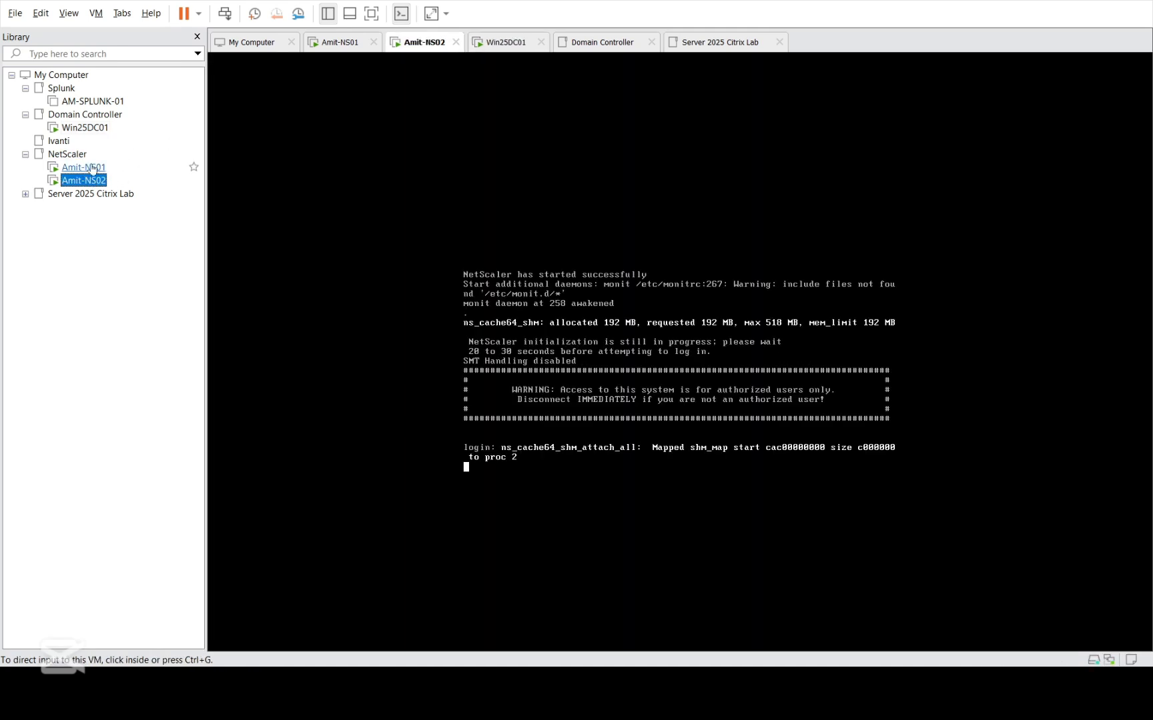
click(587, 334)
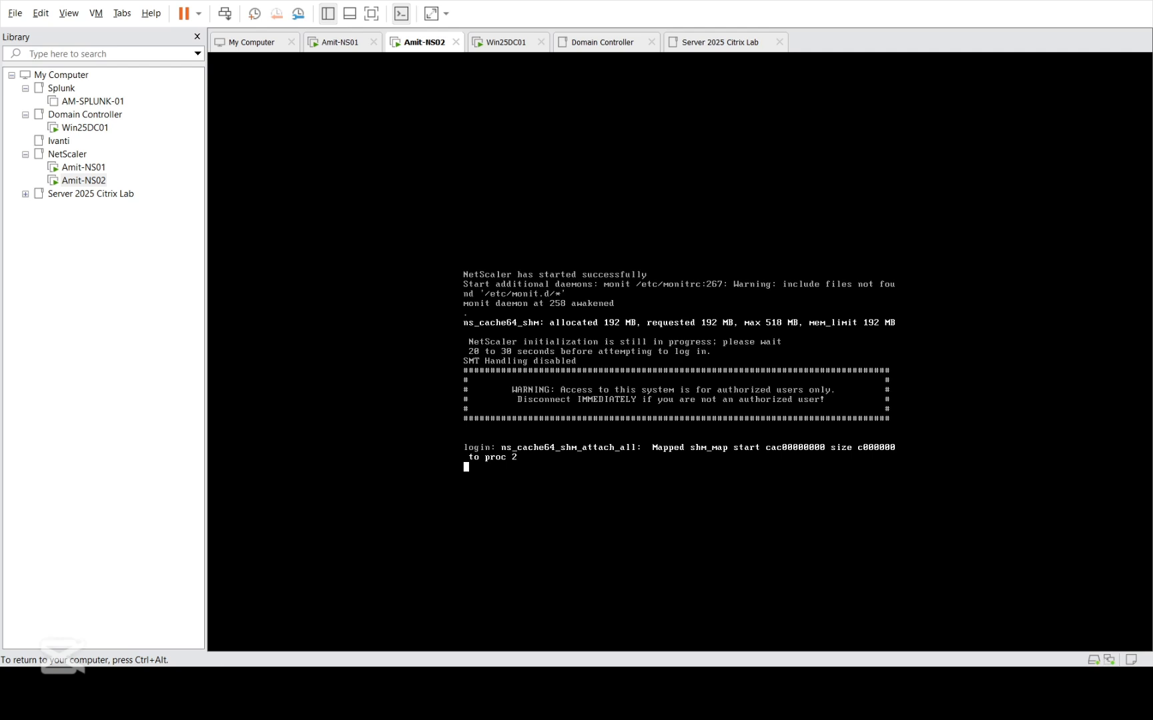
key(Return)
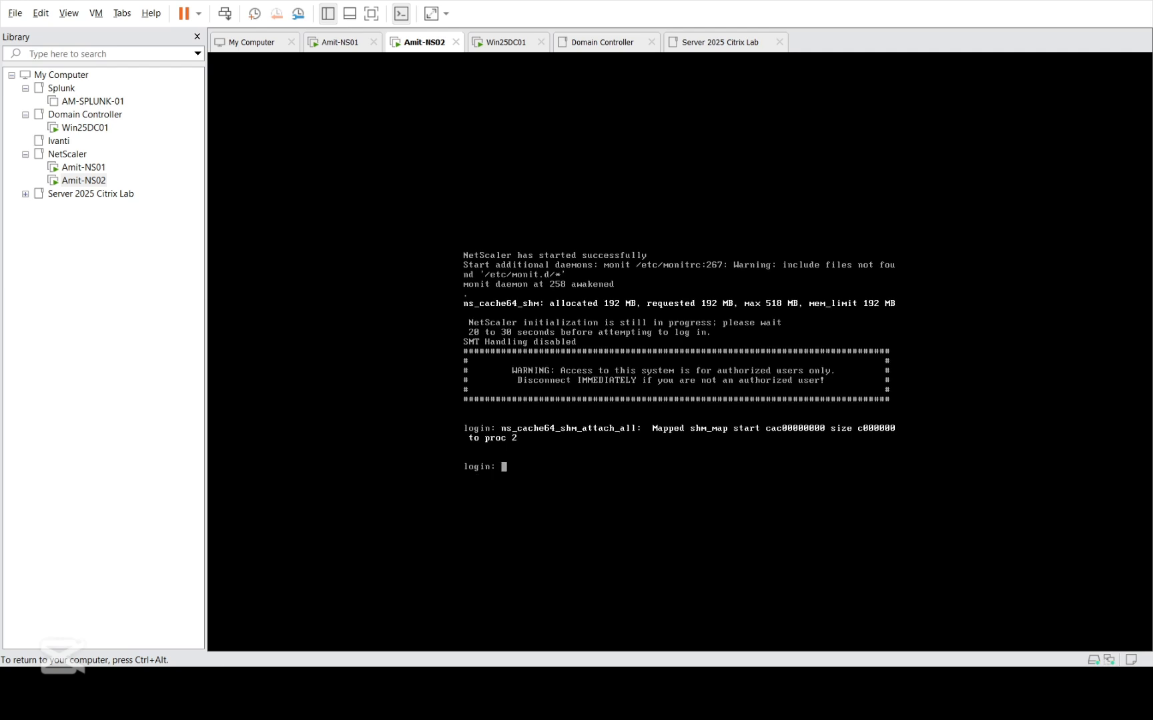
key(ctrl+alt)
click(190, 128)
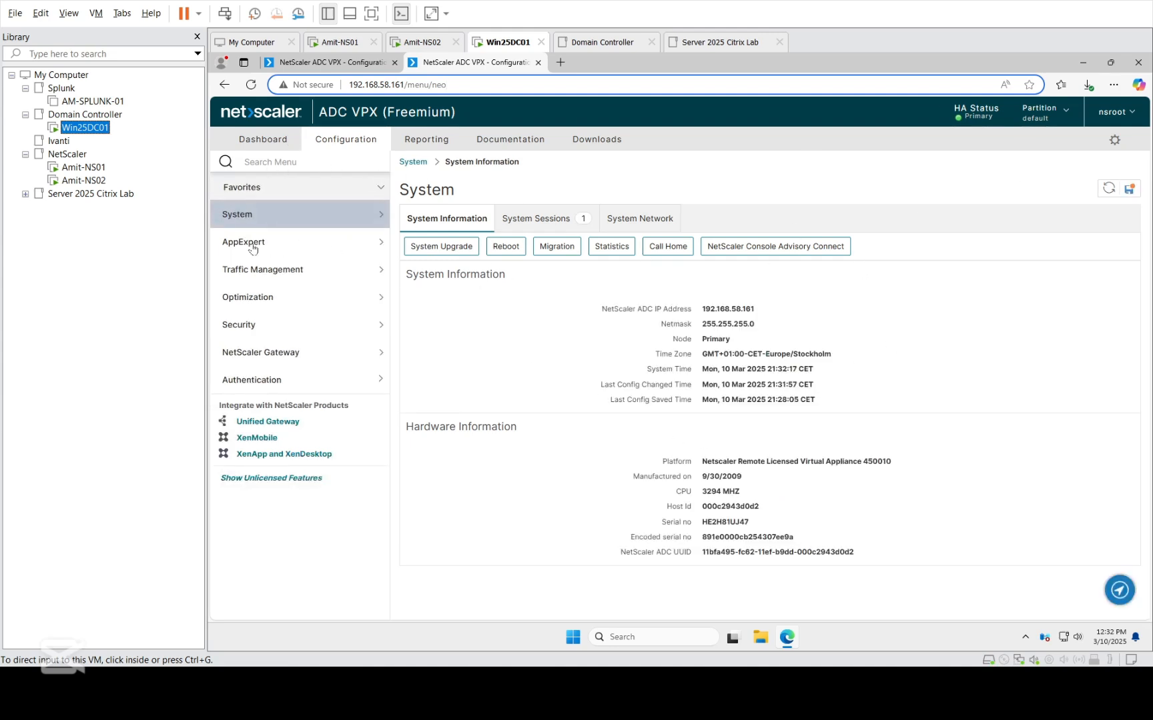
On node 192.168.58.161, set its own High Availability Status to STAY PRIMARY and save the running configuration.
click(275, 215)
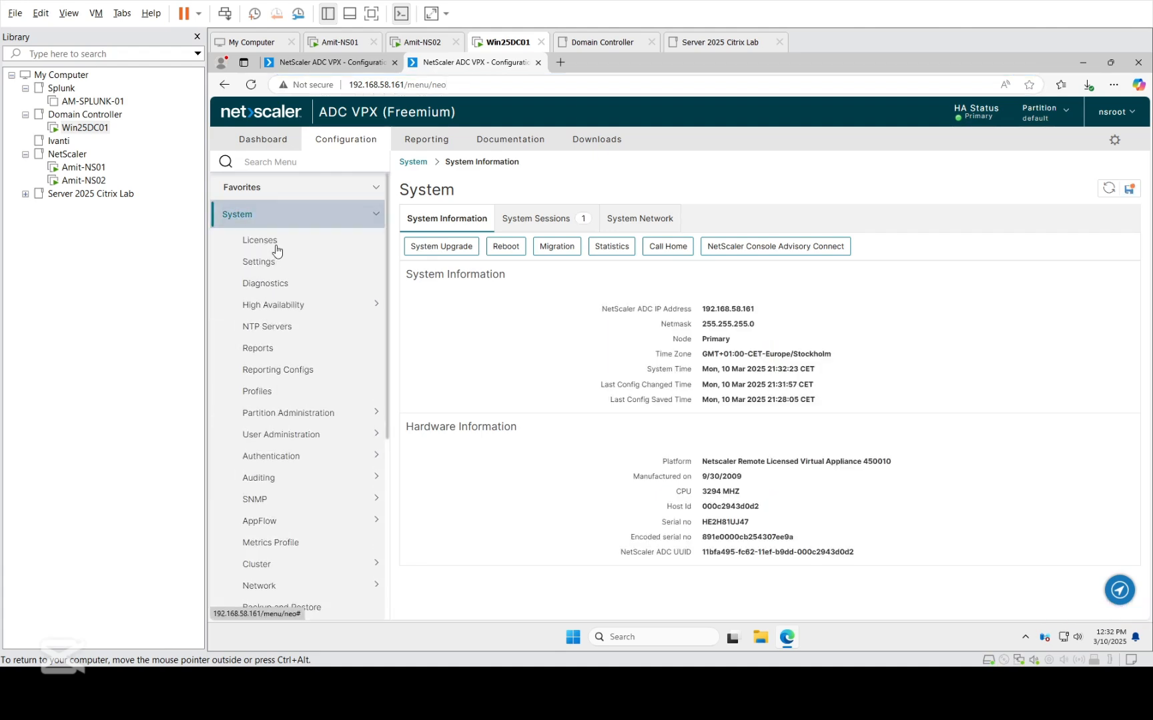
click(274, 307)
click(276, 330)
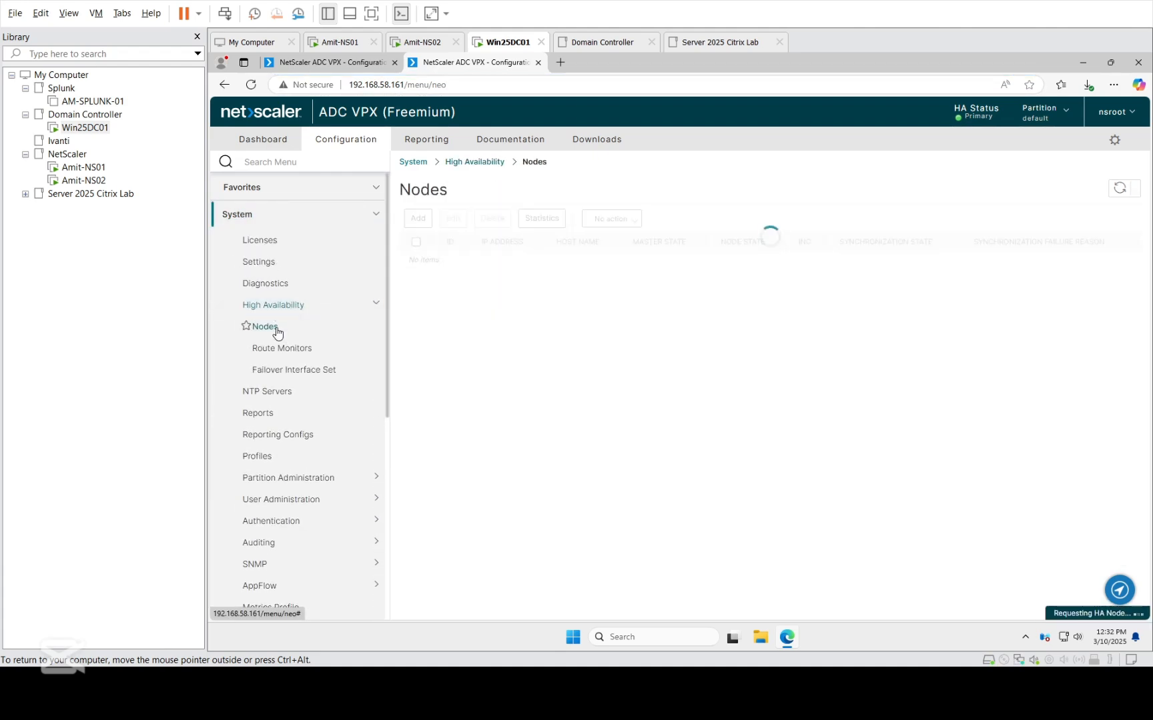
click(429, 265)
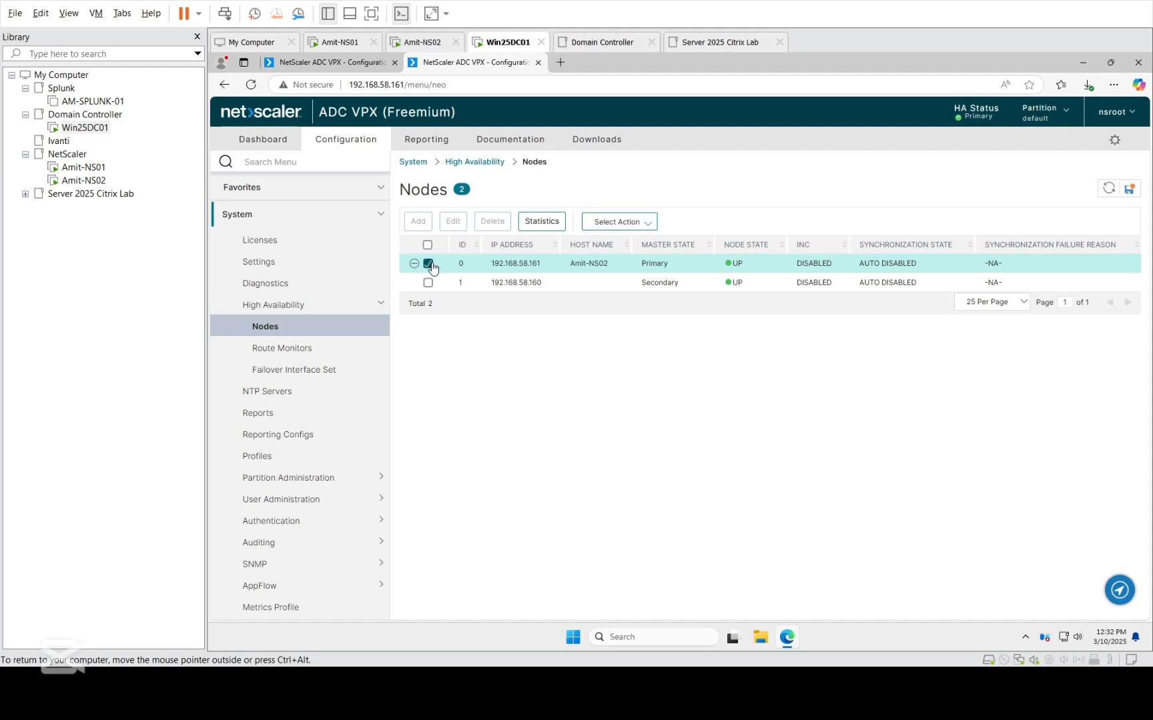
click(453, 220)
click(292, 303)
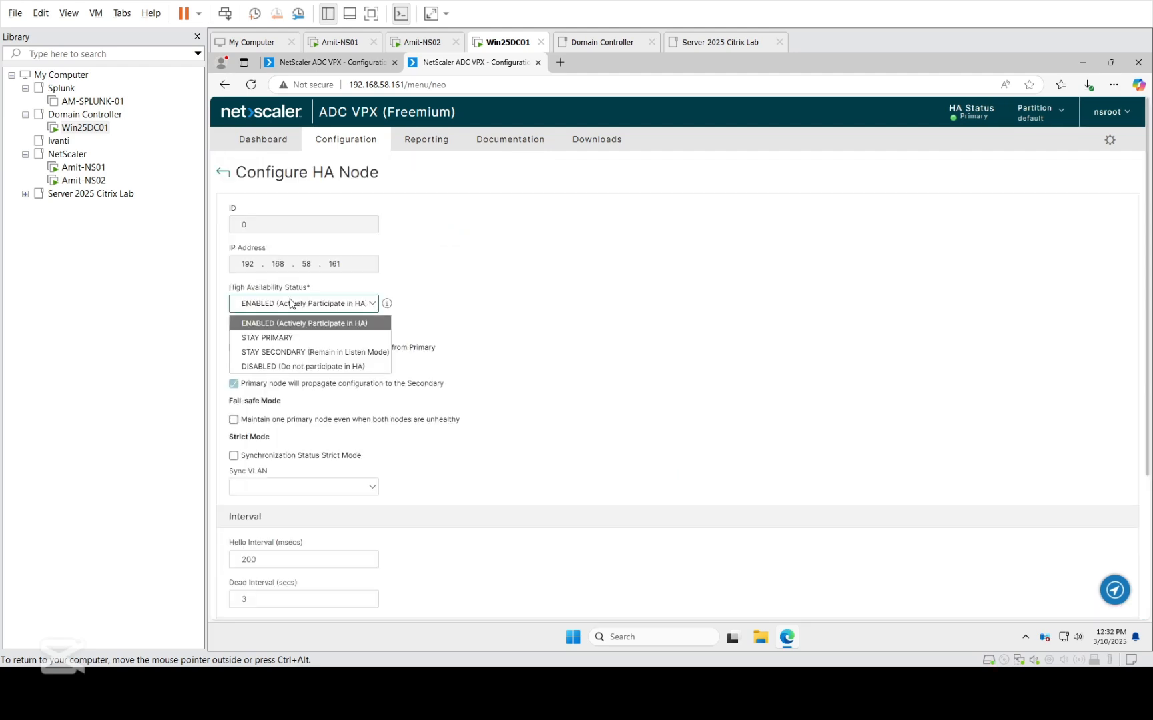
click(287, 337)
scroll(685, 335, down, 3)
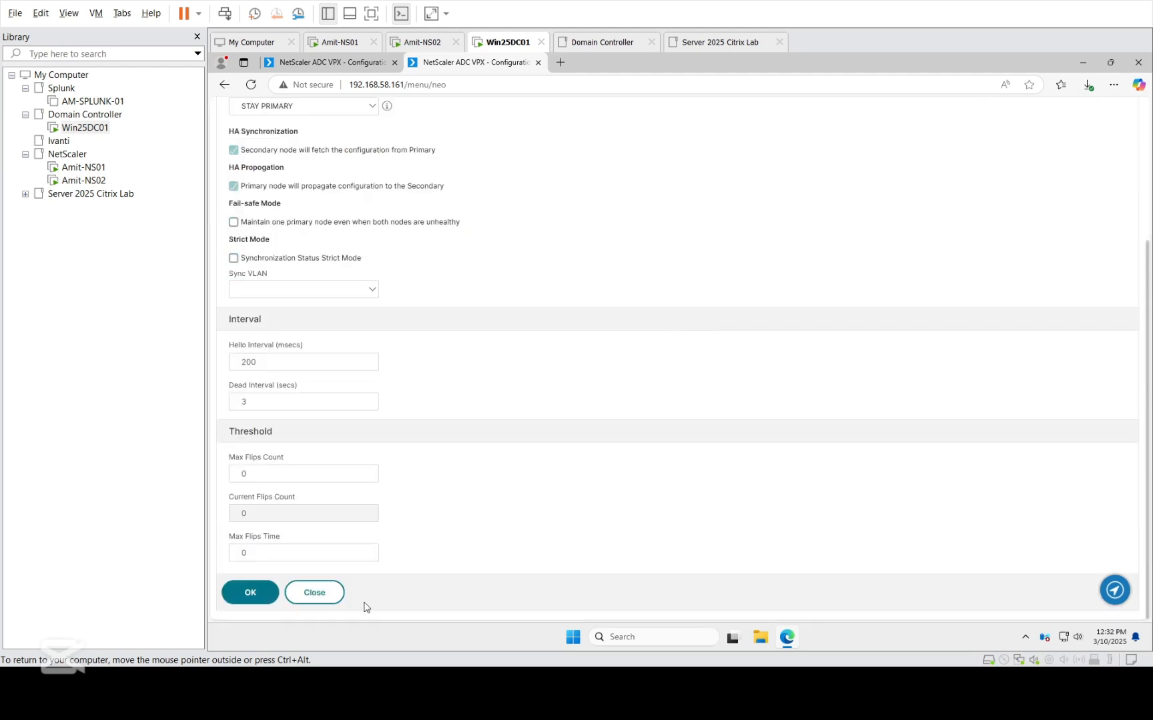
click(248, 593)
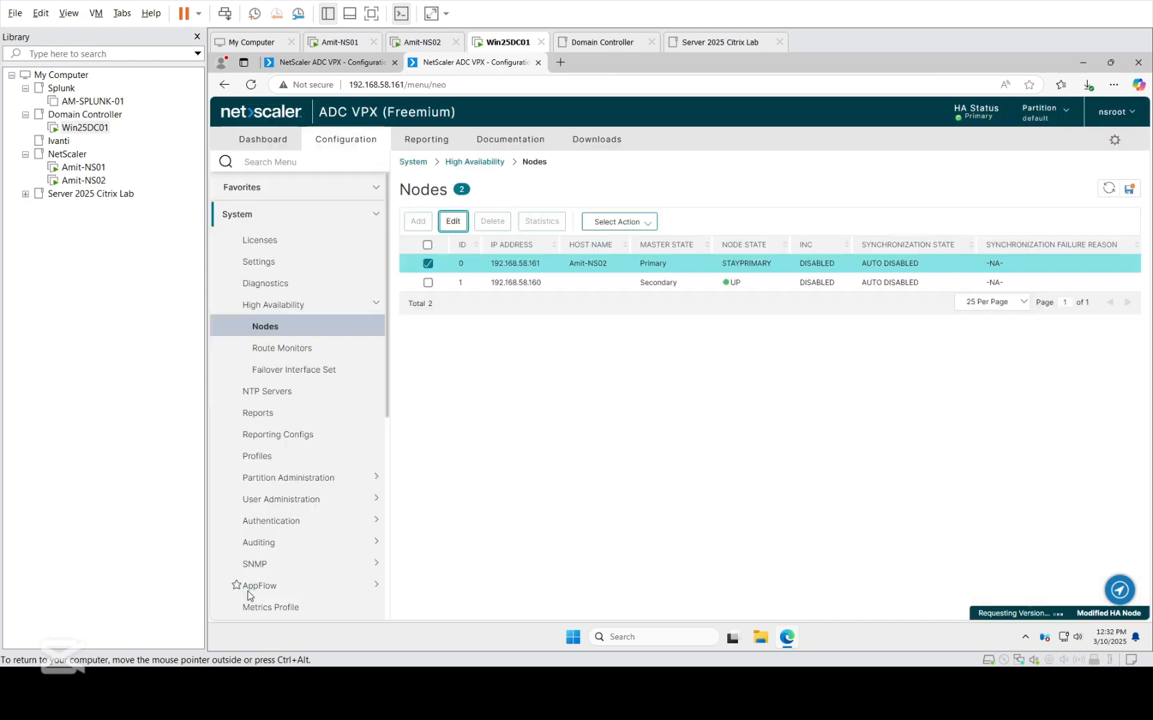
click(1128, 189)
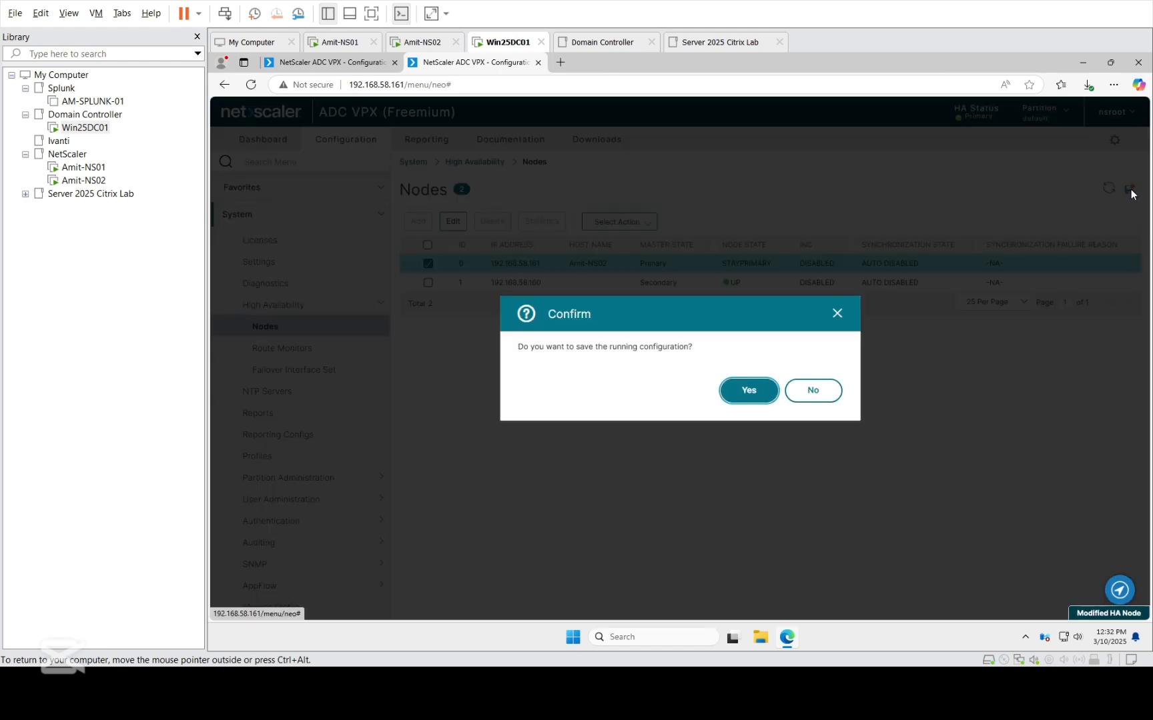
click(751, 392)
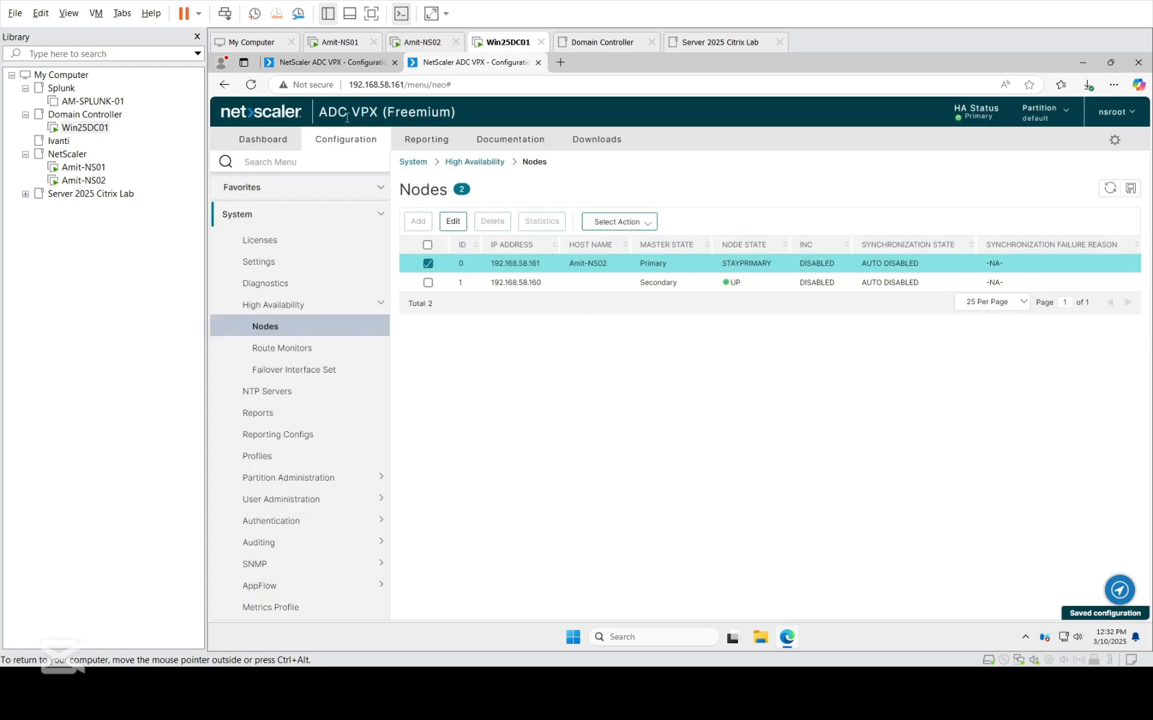
Return to the management page of secondary node 192.168.58.160 and open its System Upgrade page.
click(327, 65)
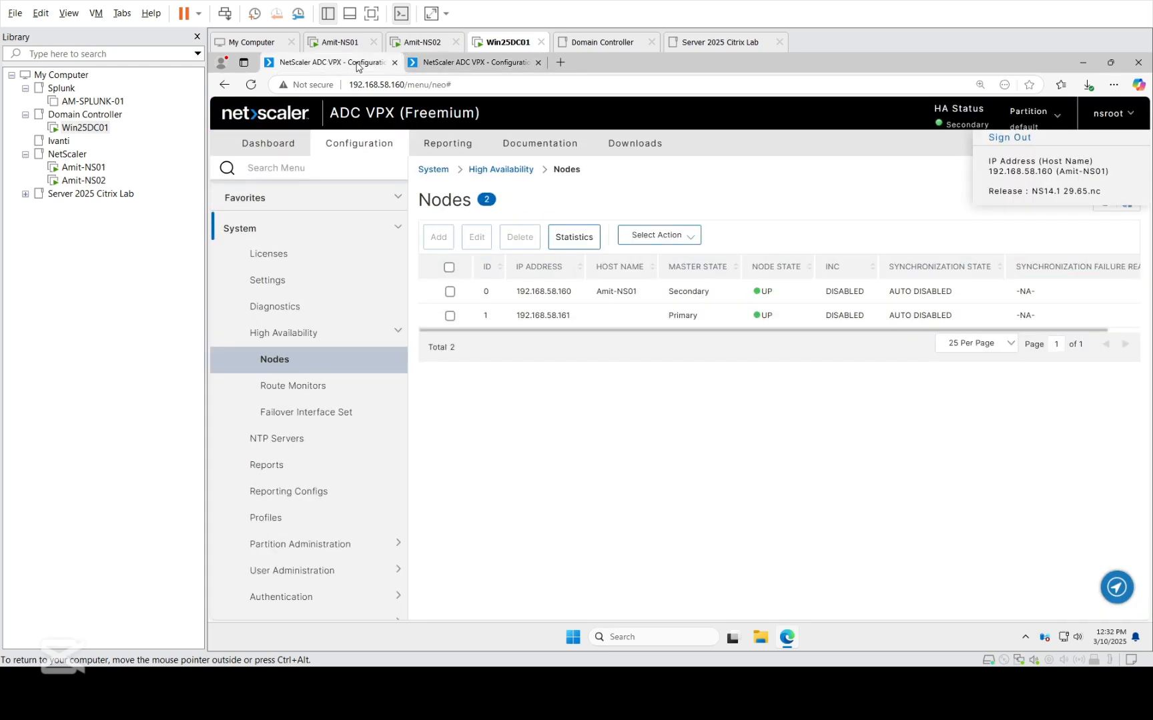
click(1129, 114)
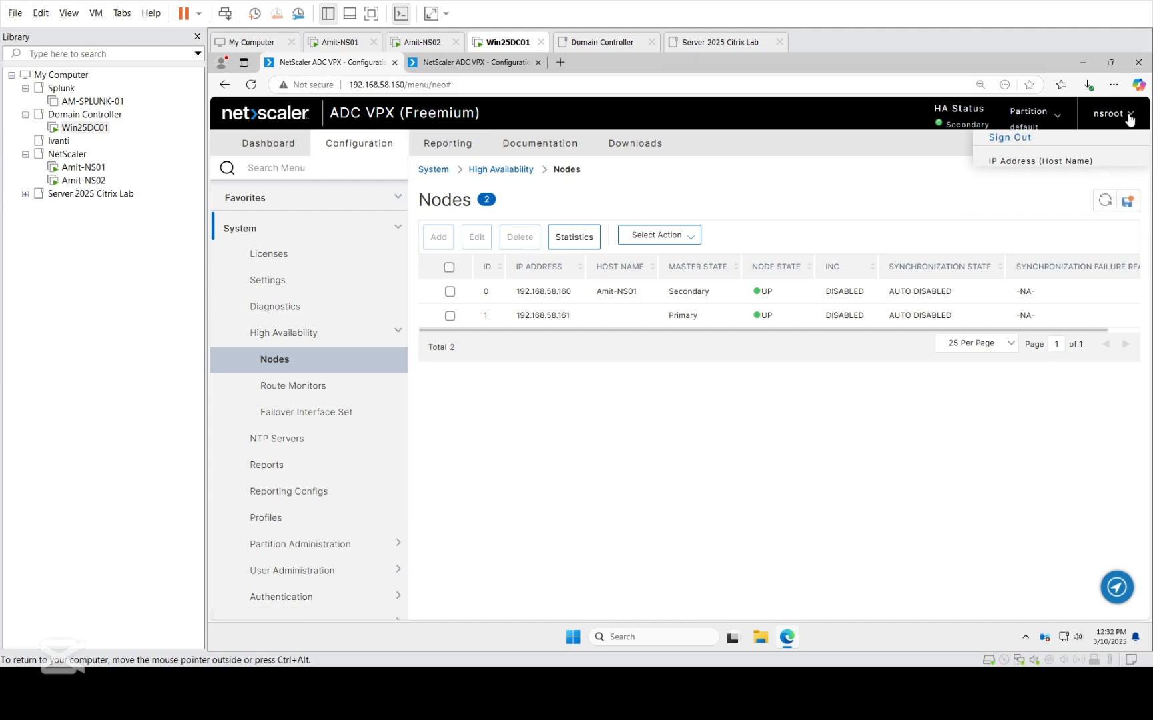
click(865, 198)
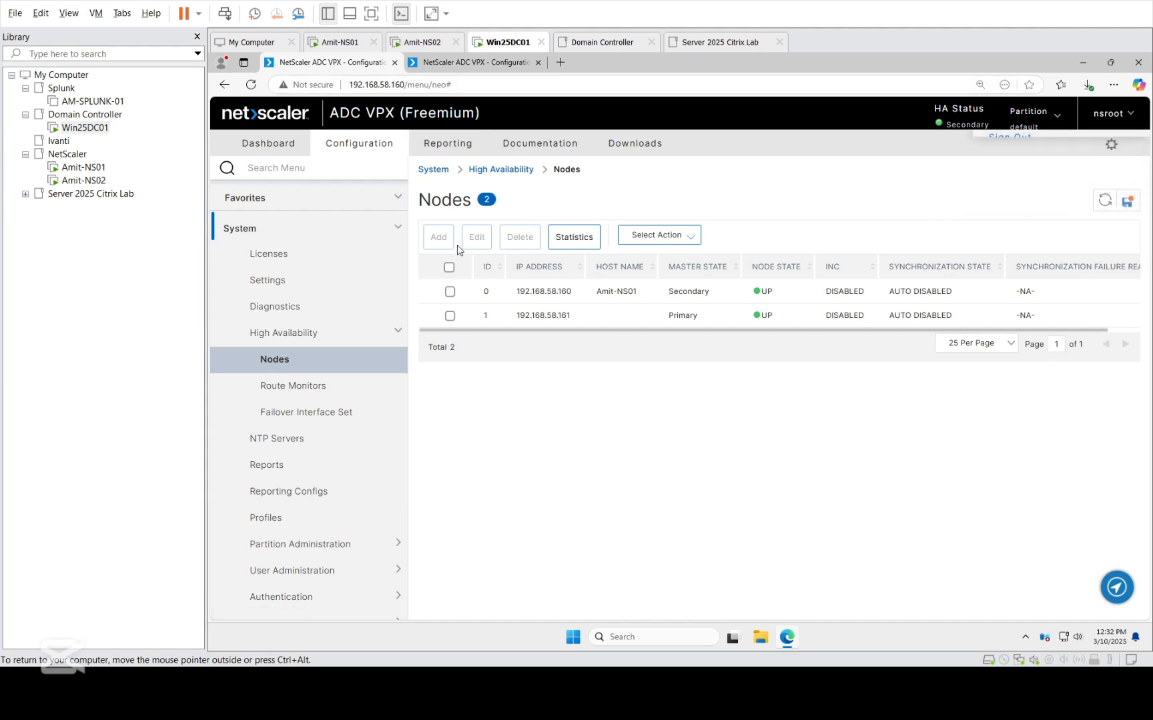
click(249, 230)
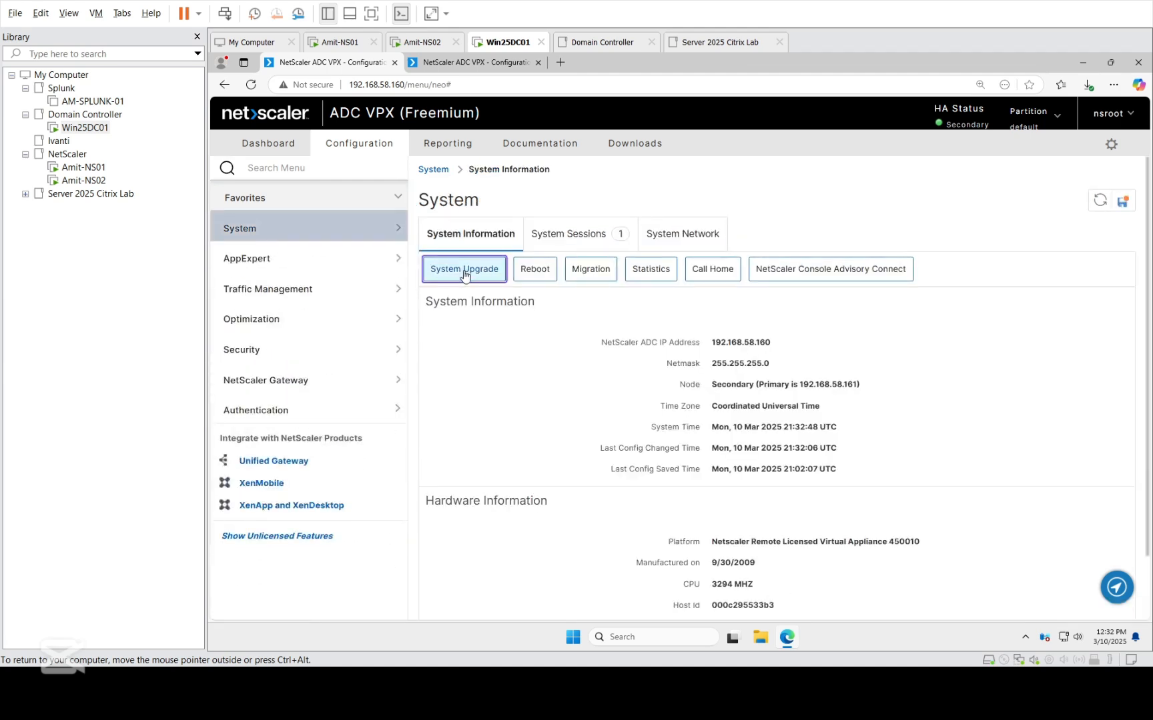
click(464, 270)
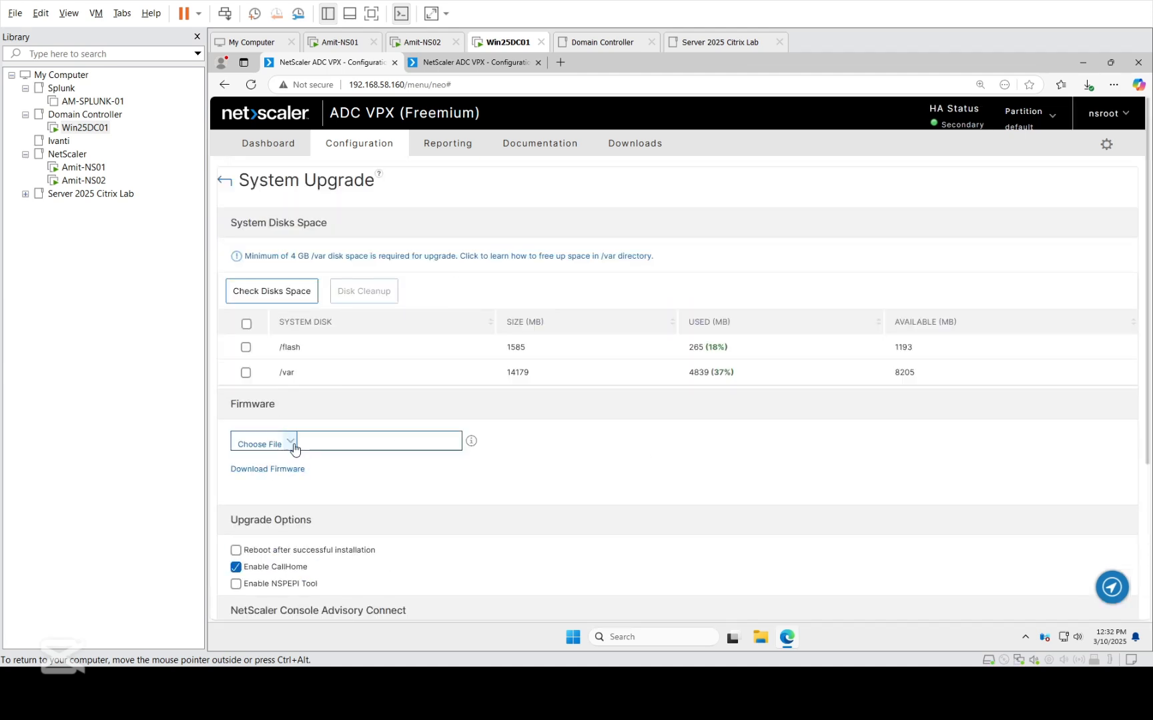
Choose build-14.1-43.50_nc_64 from the Downloads folder as the upgrade firmware file.
click(289, 443)
click(292, 462)
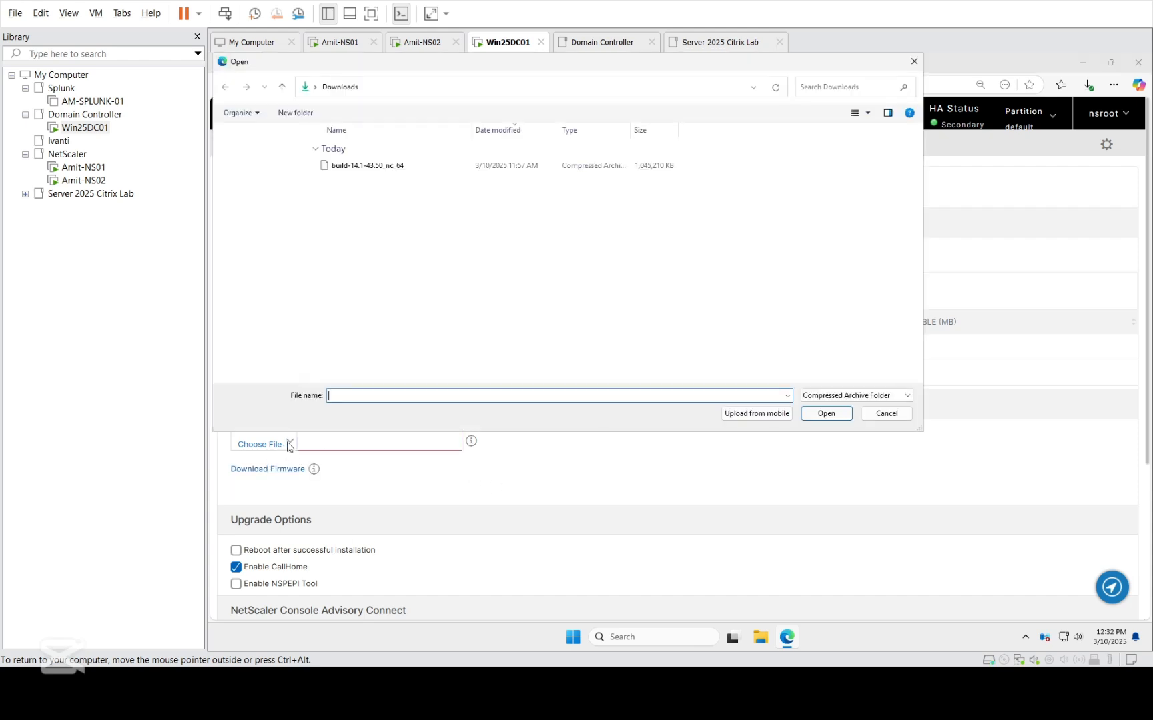
double_click(355, 167)
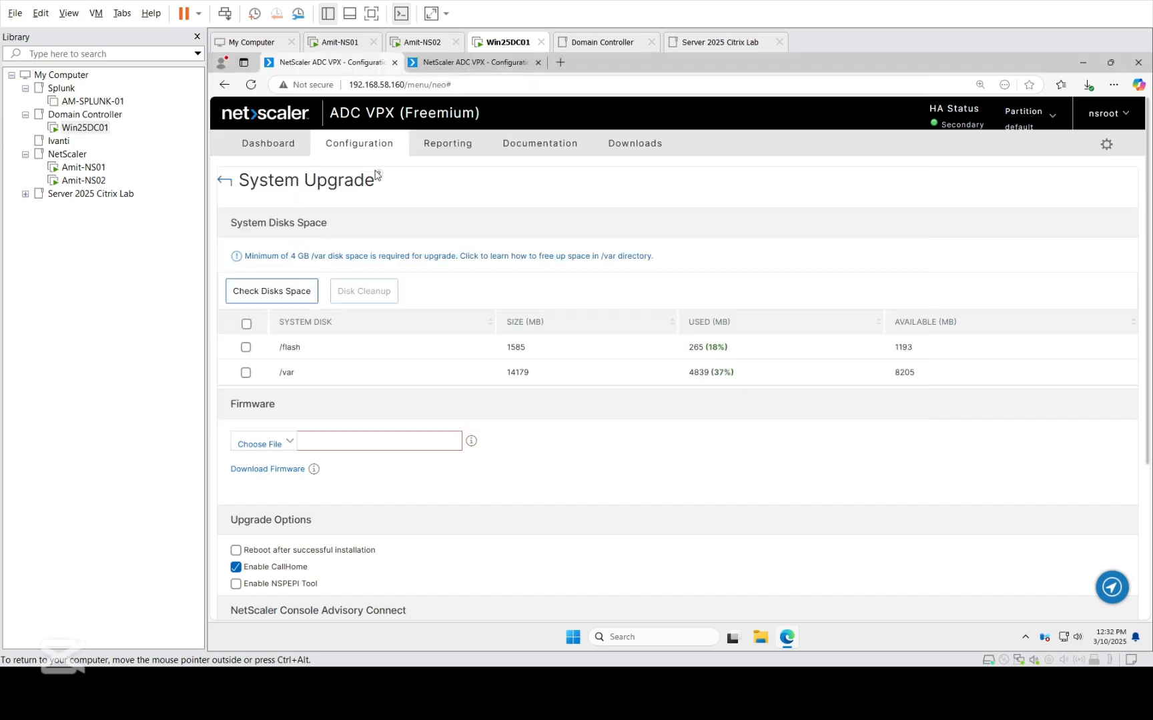
scroll(332, 487, down, 2)
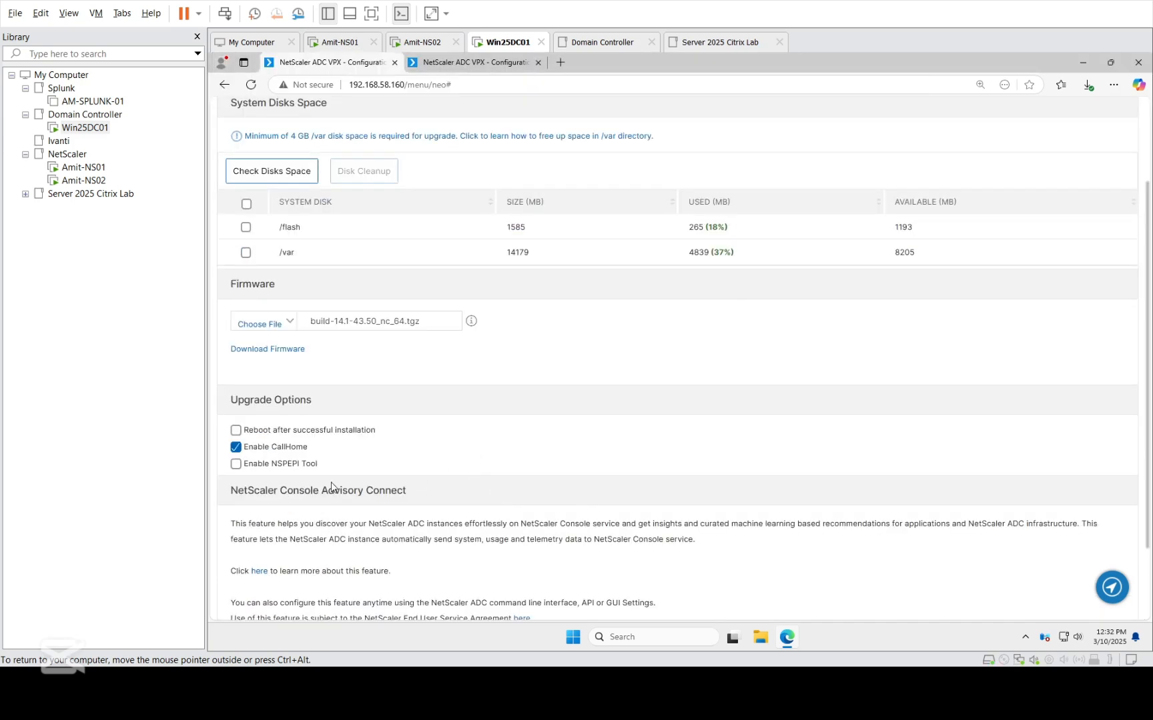
Enable reboot after successful installation and start the firmware upgrade on 192.168.58.160.
click(236, 430)
scroll(471, 453, down, 2)
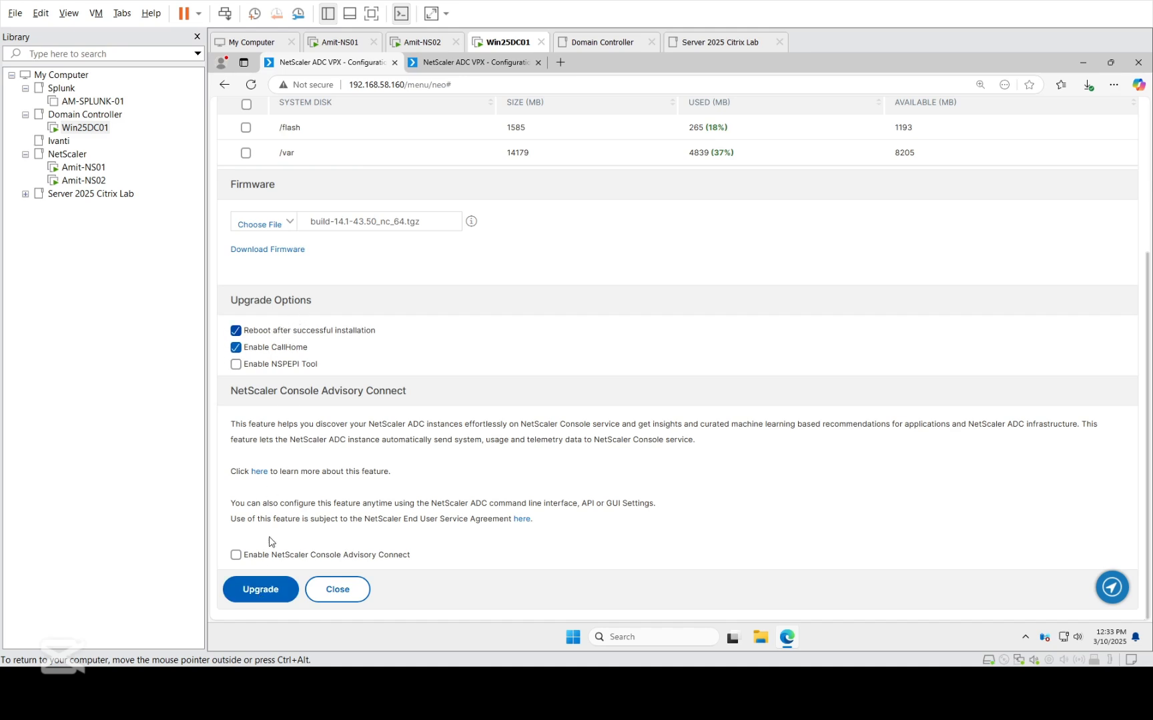
click(276, 593)
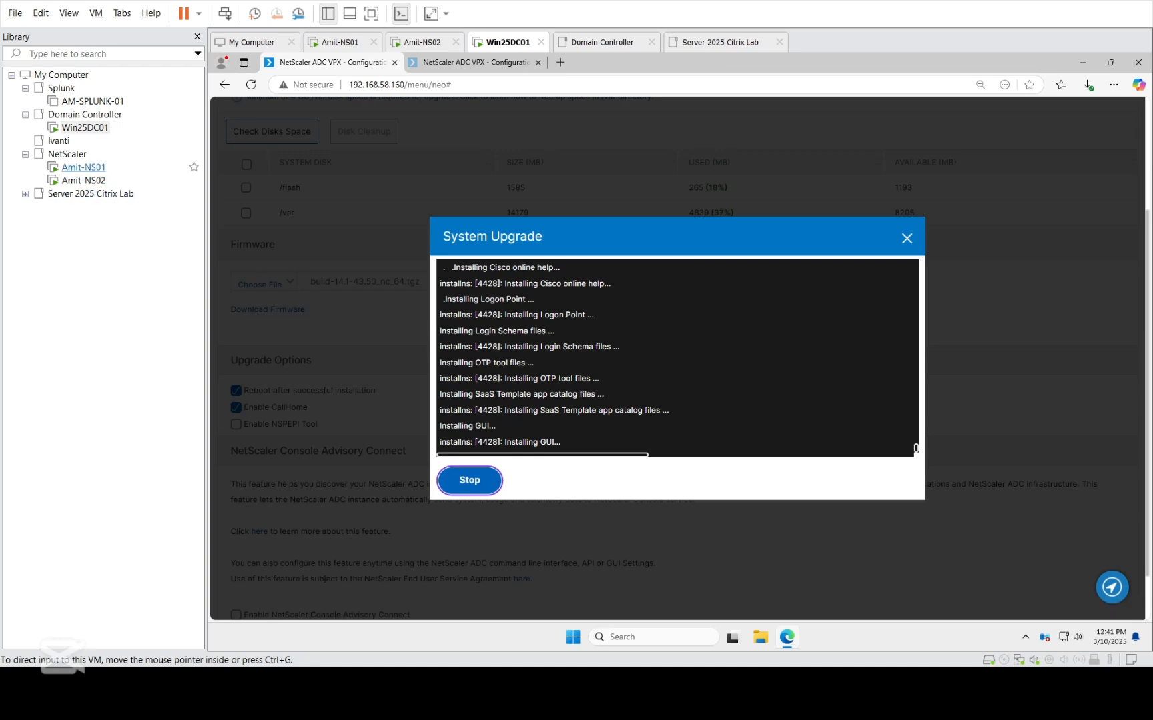
Monitor the running installation by comparing the Amit-NS01 console with the System Upgrade log on Win25DC01.
click(84, 168)
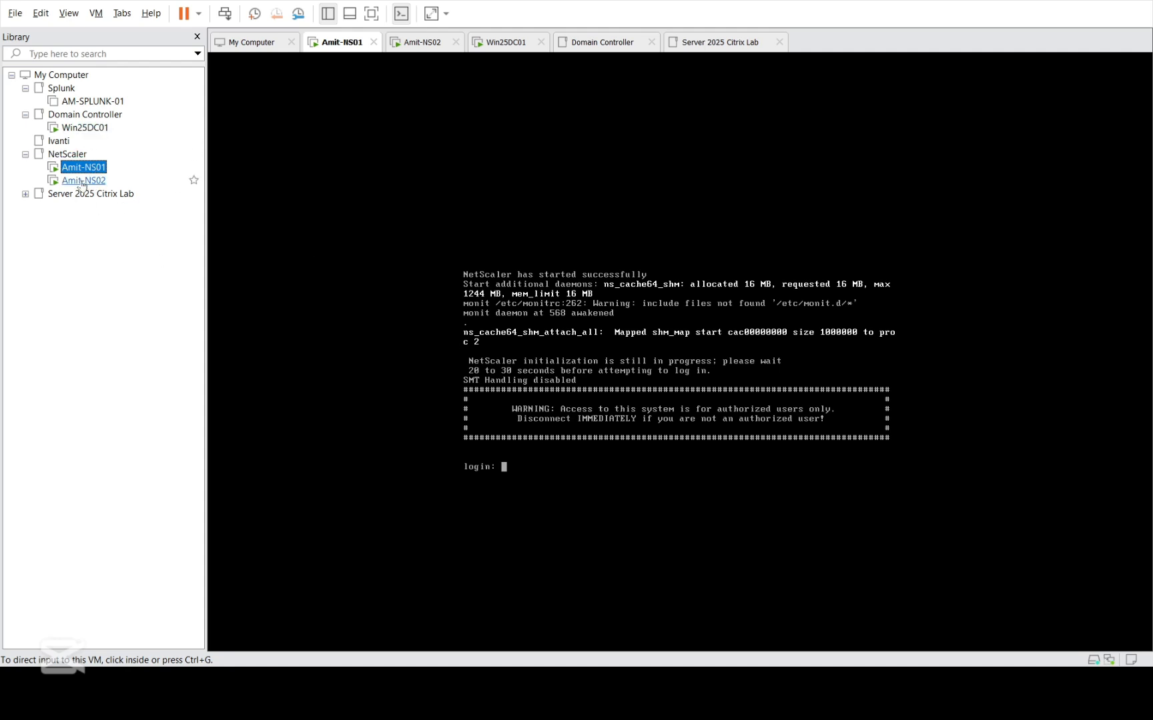
click(85, 128)
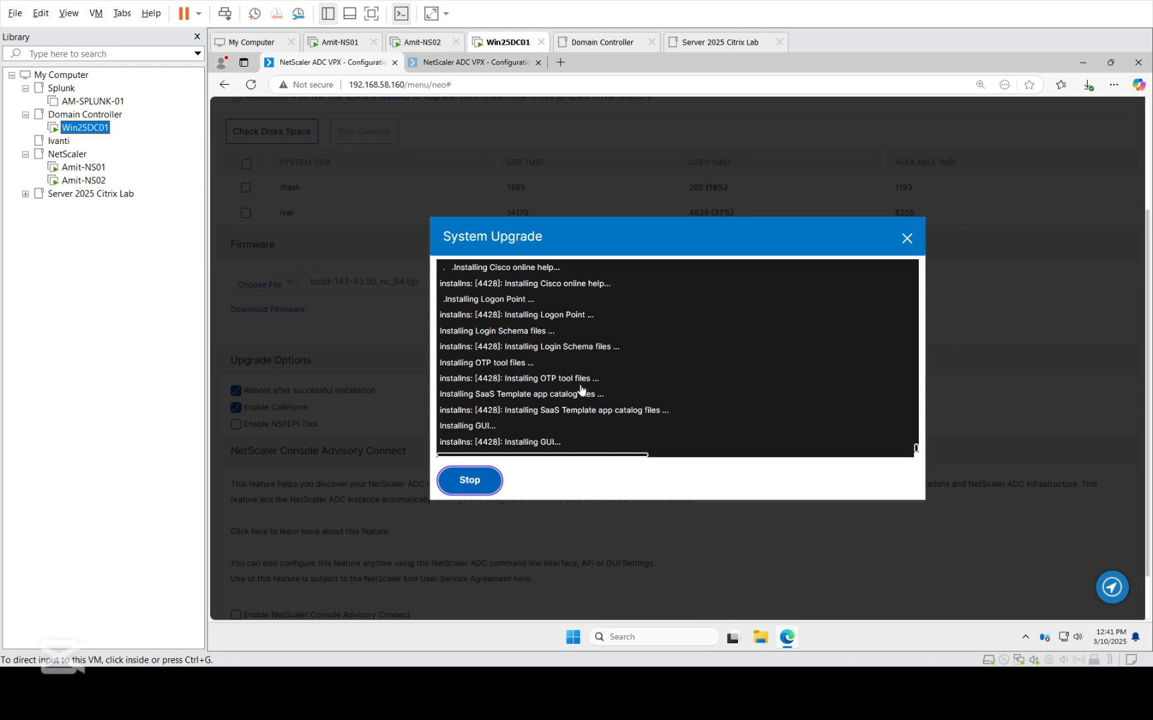
click(93, 168)
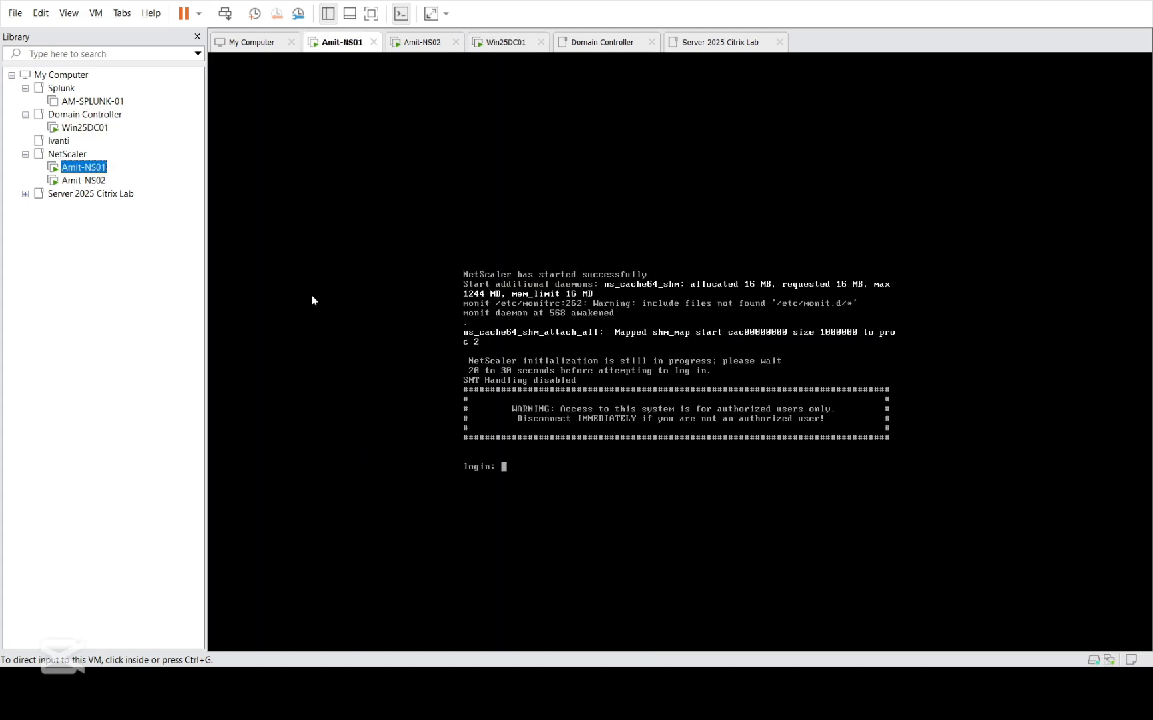
click(512, 409)
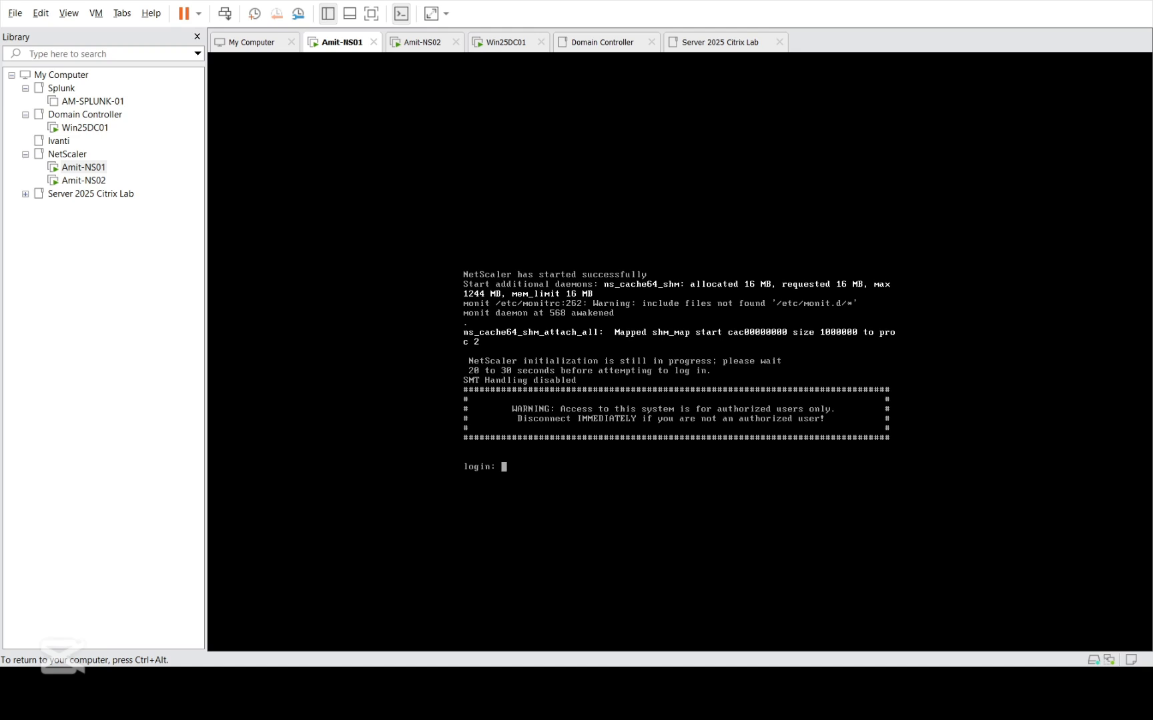
key(ctrl+alt)
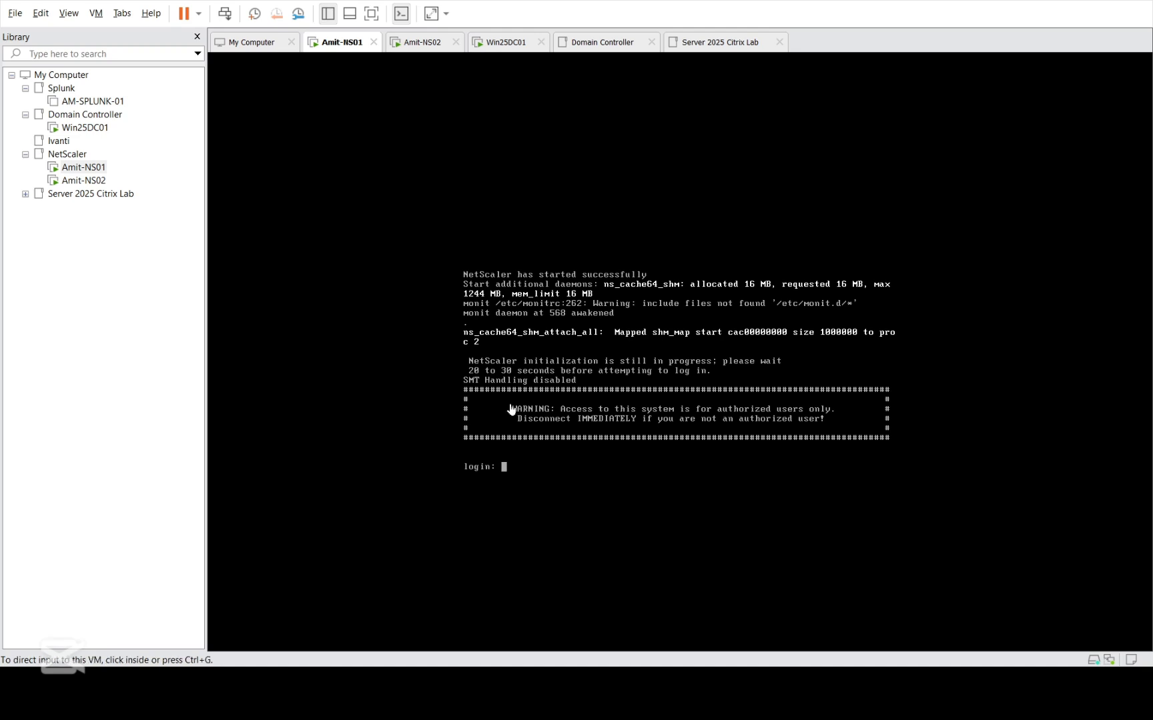
click(83, 127)
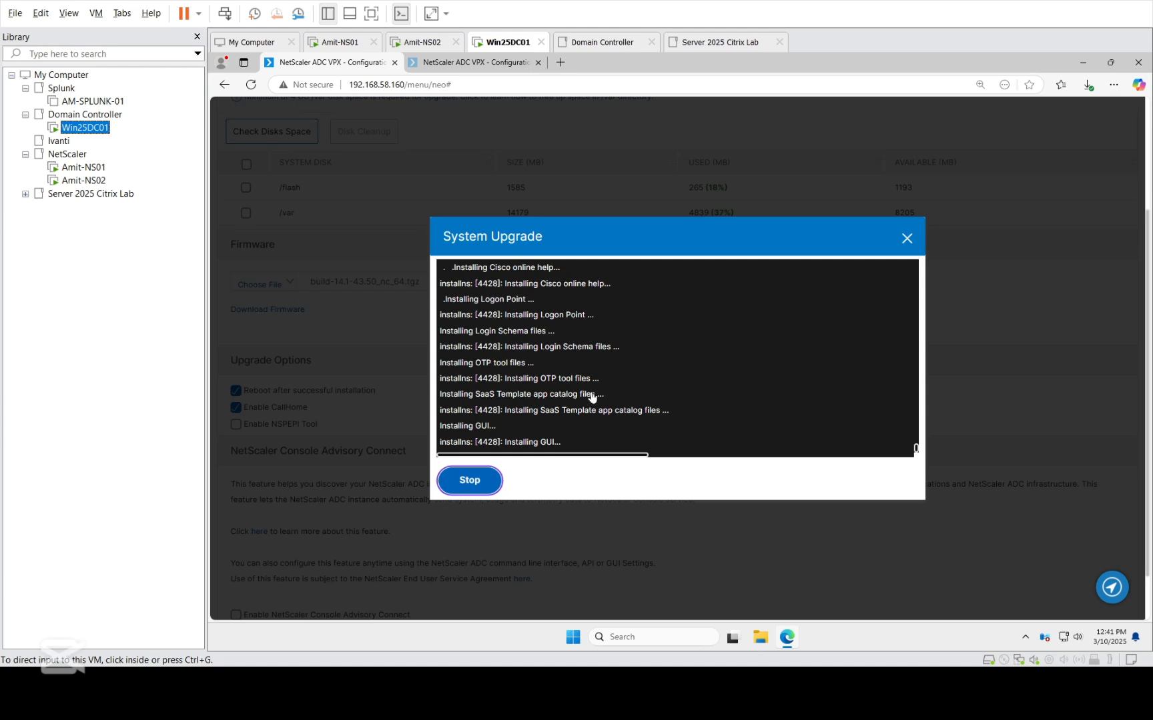
click(609, 457)
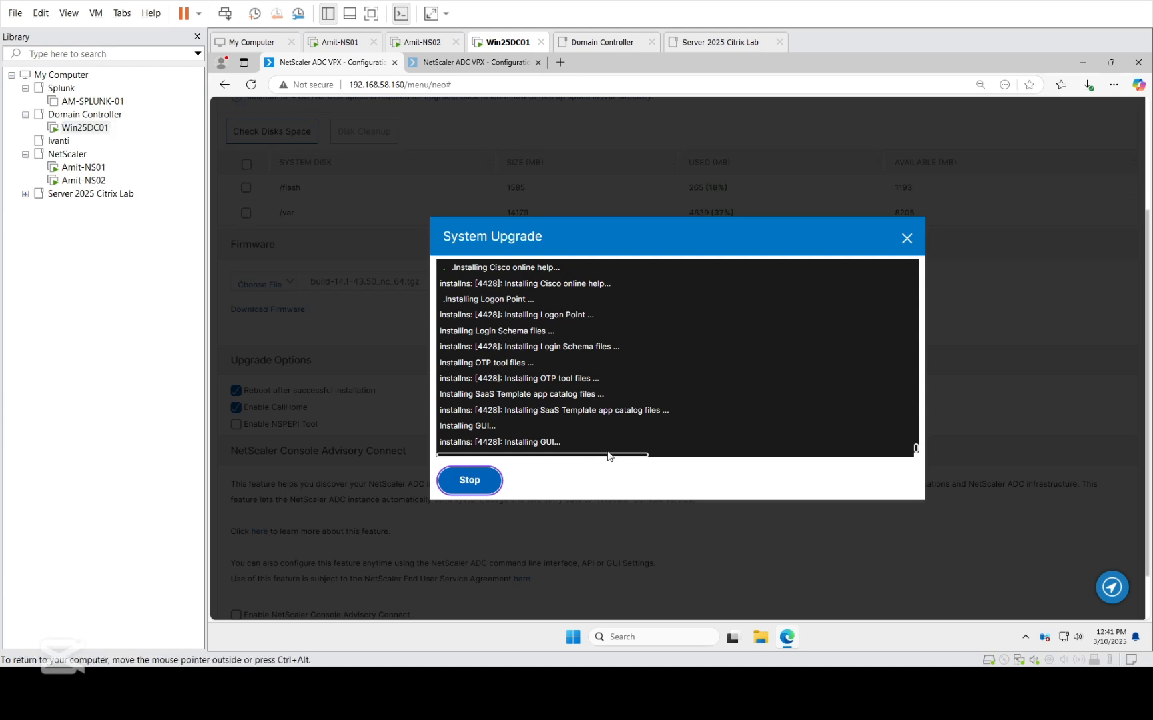
drag(609, 457, 573, 376)
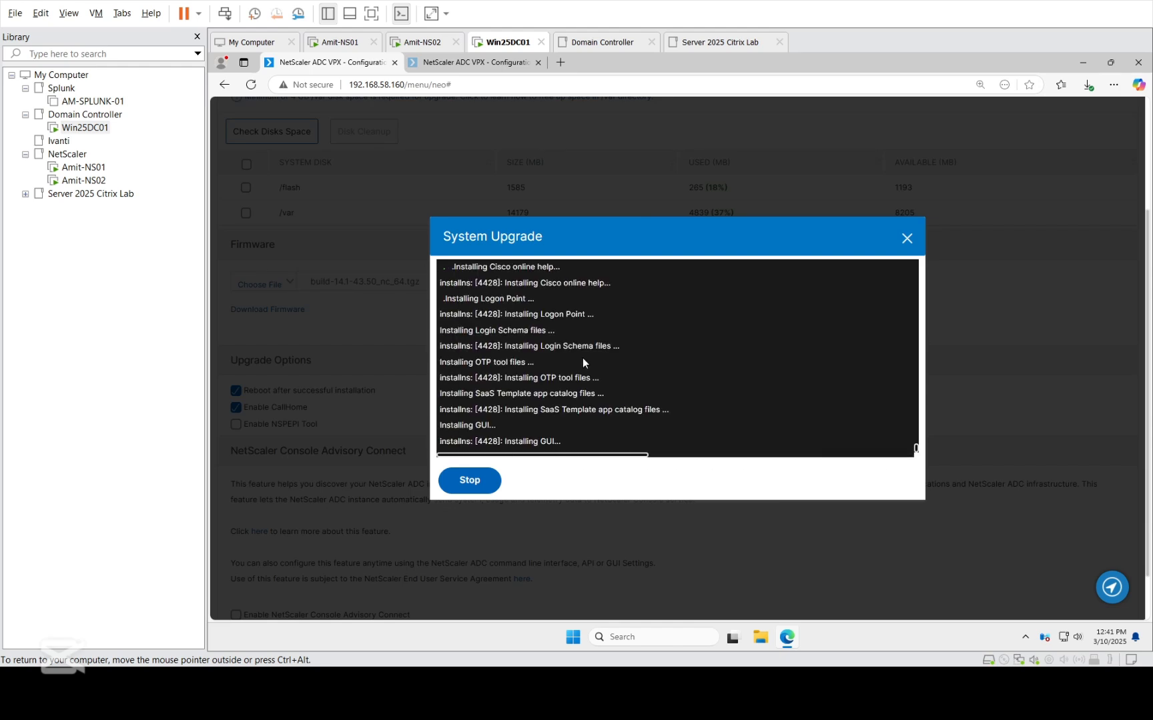
Watch the Amit-NS01 console for its reboot, checking the upgrade log on Win25DC01 in between.
click(85, 168)
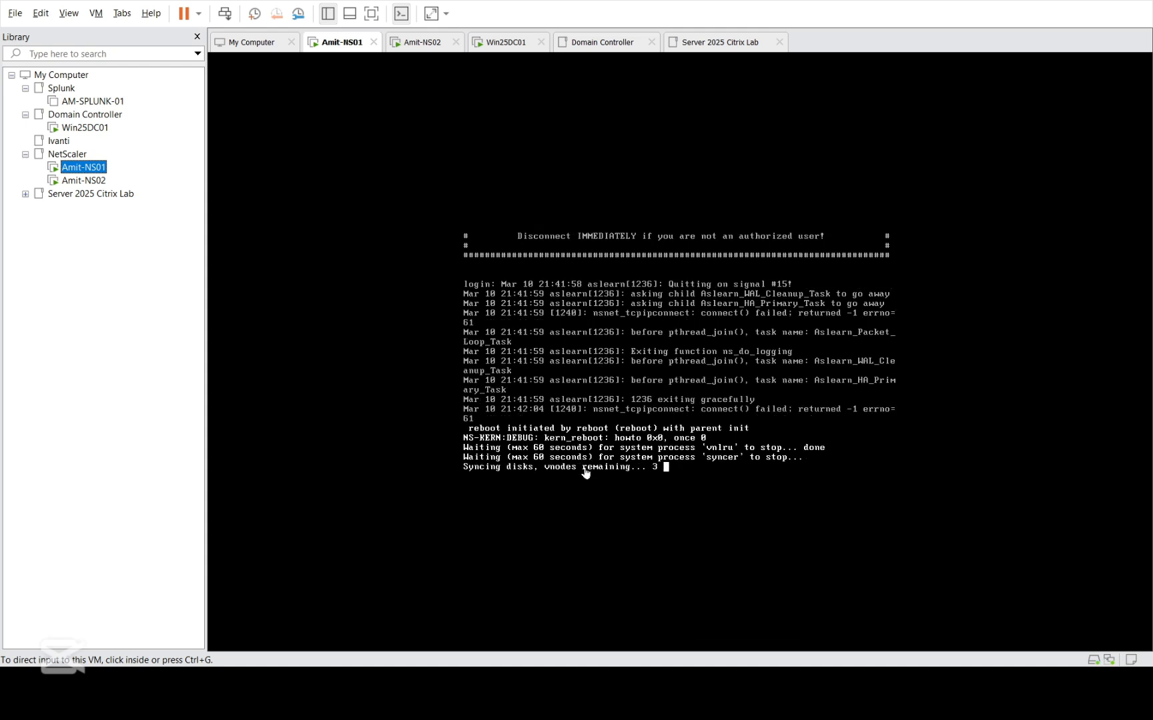
click(100, 133)
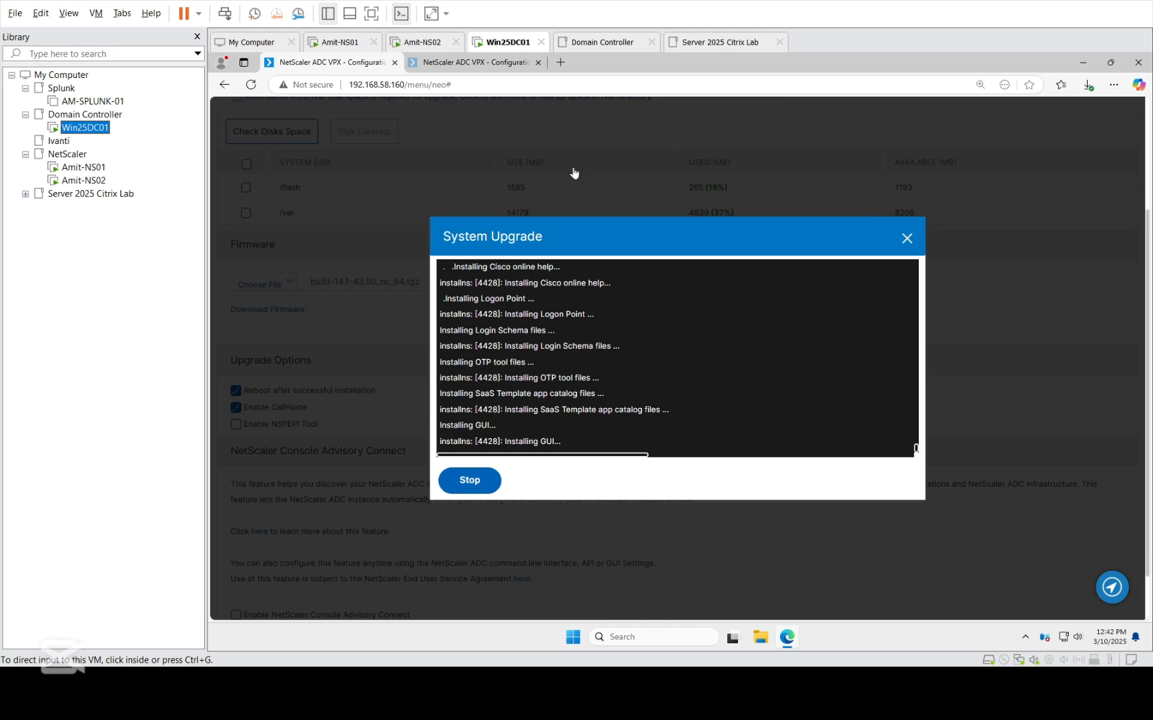
click(83, 166)
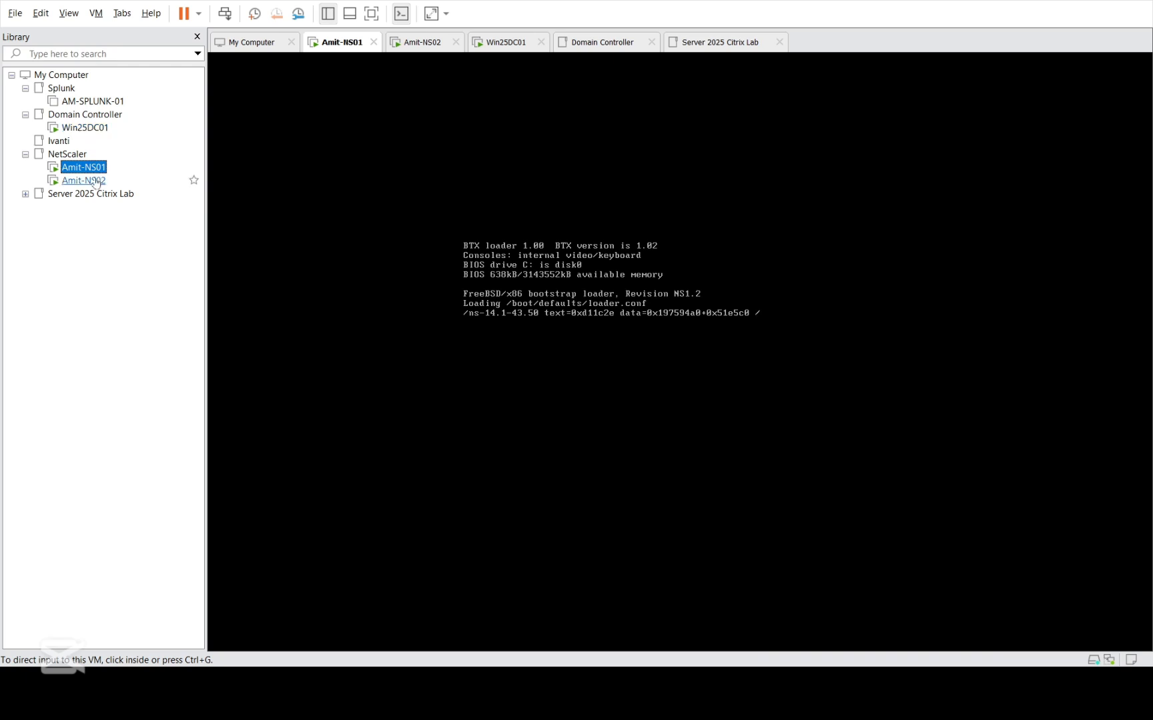
Return to Win25DC01 and refresh the High Availability nodes list on node 192.168.58.161 to check both node states.
click(85, 127)
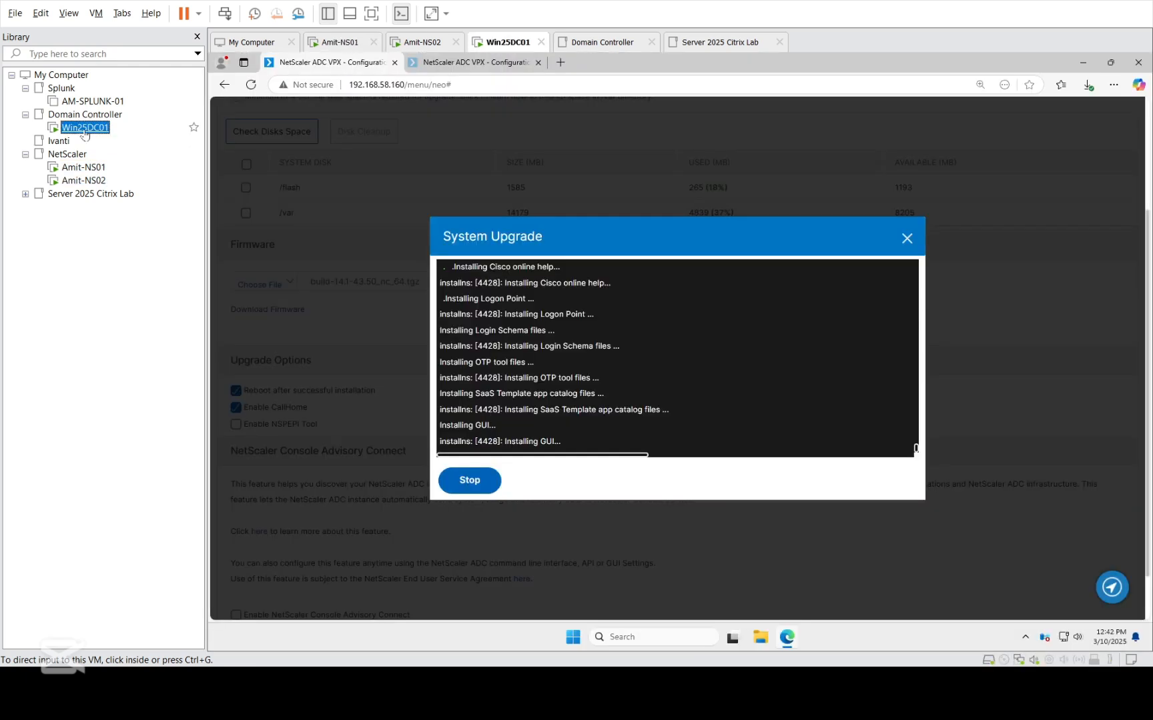
click(469, 63)
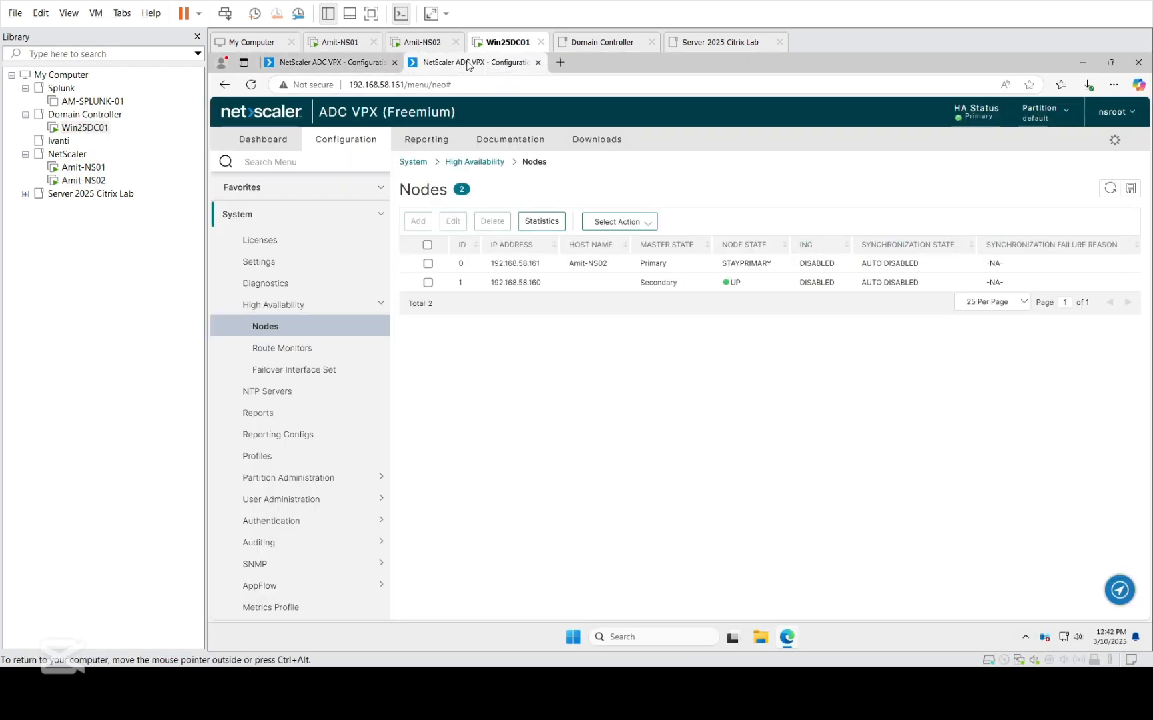
click(1109, 192)
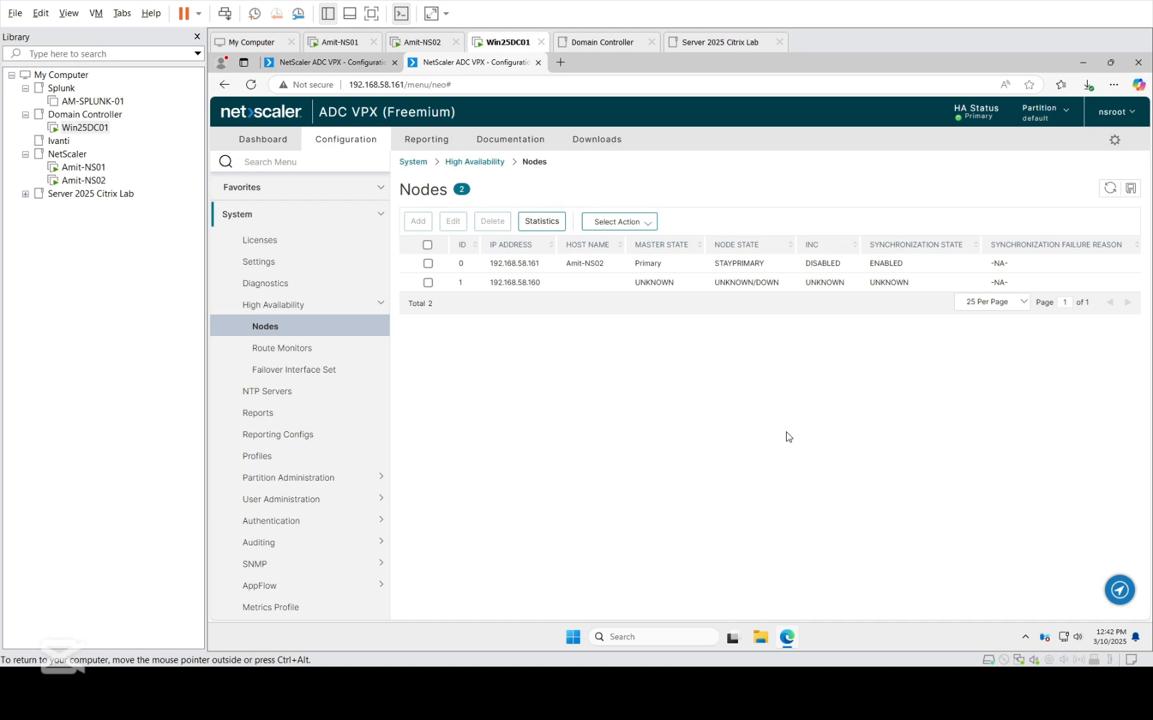
Review the Diagnostics, Settings, Running Configuration and Backup and Restore pages on node 192.168.58.161.
click(267, 284)
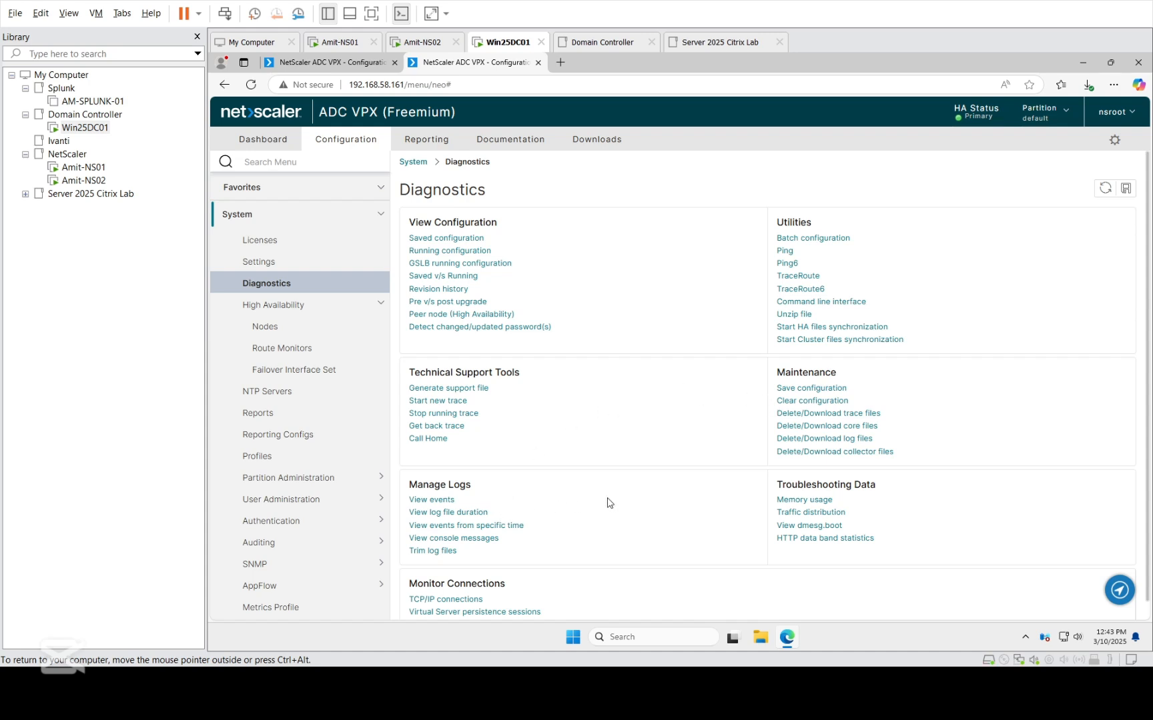
click(259, 262)
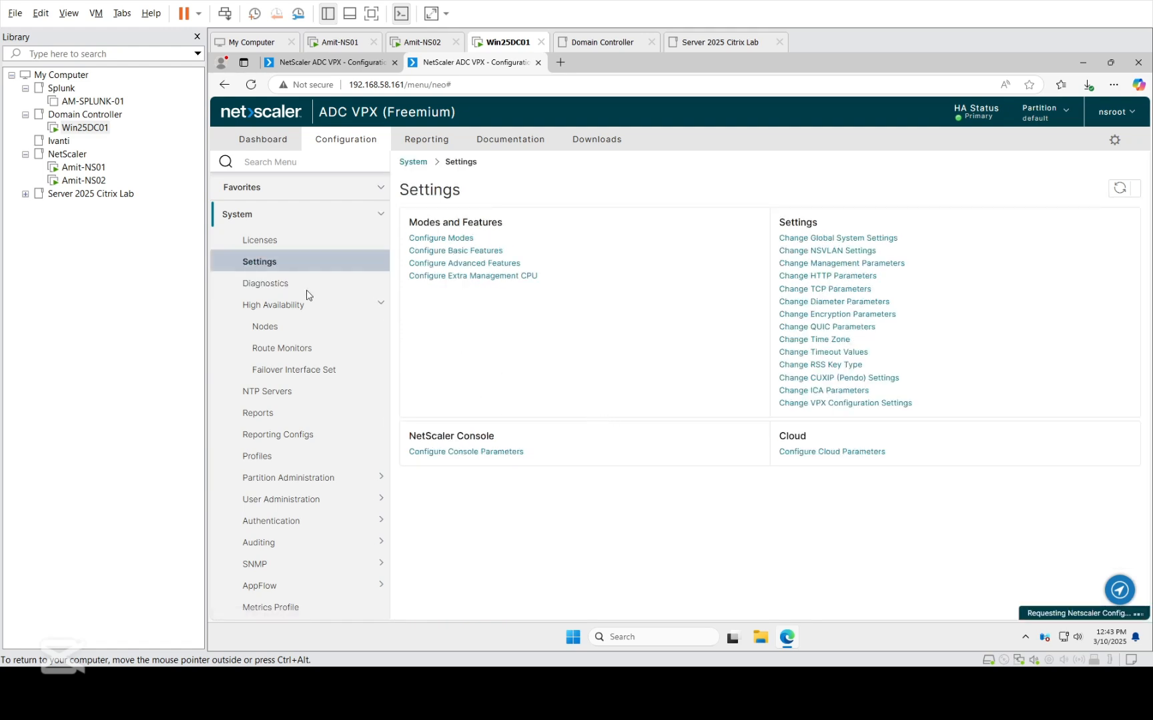
click(267, 285)
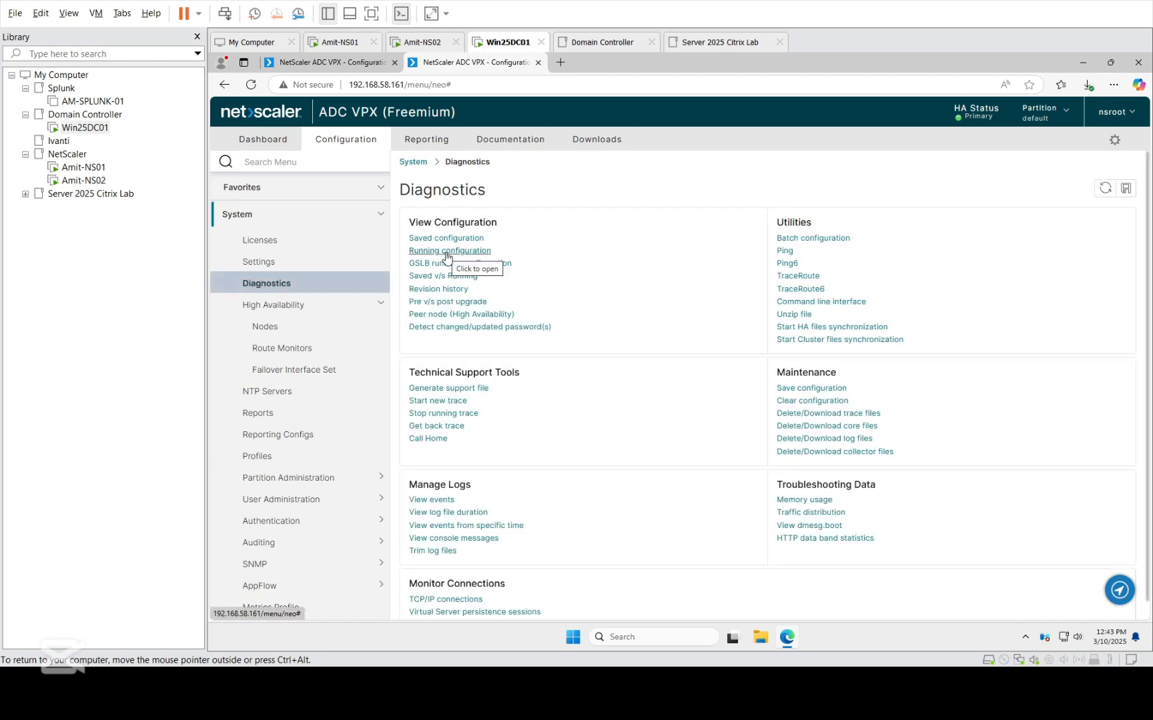
scroll(234, 450, down, 3)
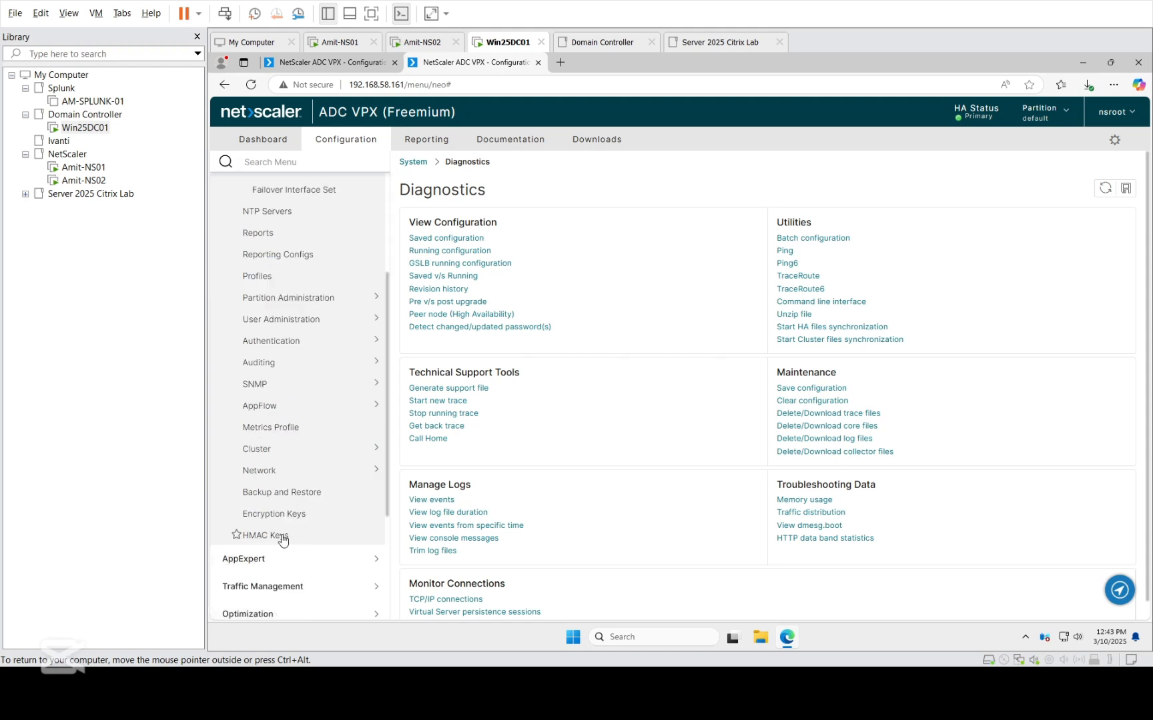
click(296, 493)
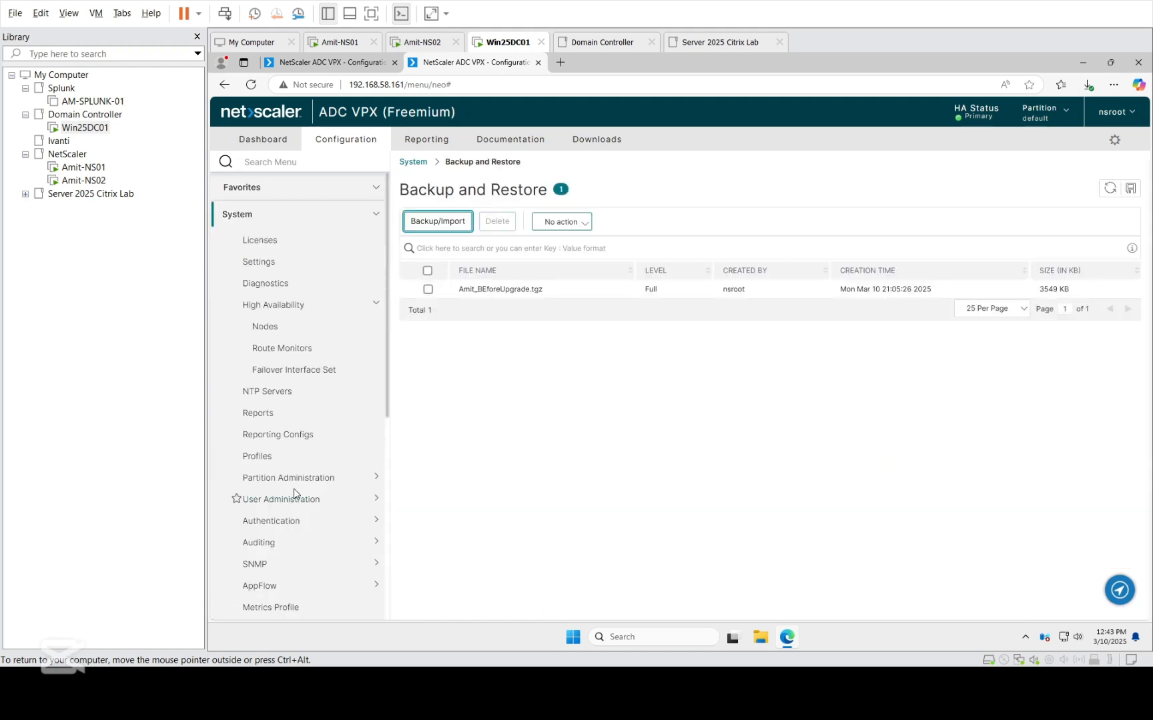
click(260, 262)
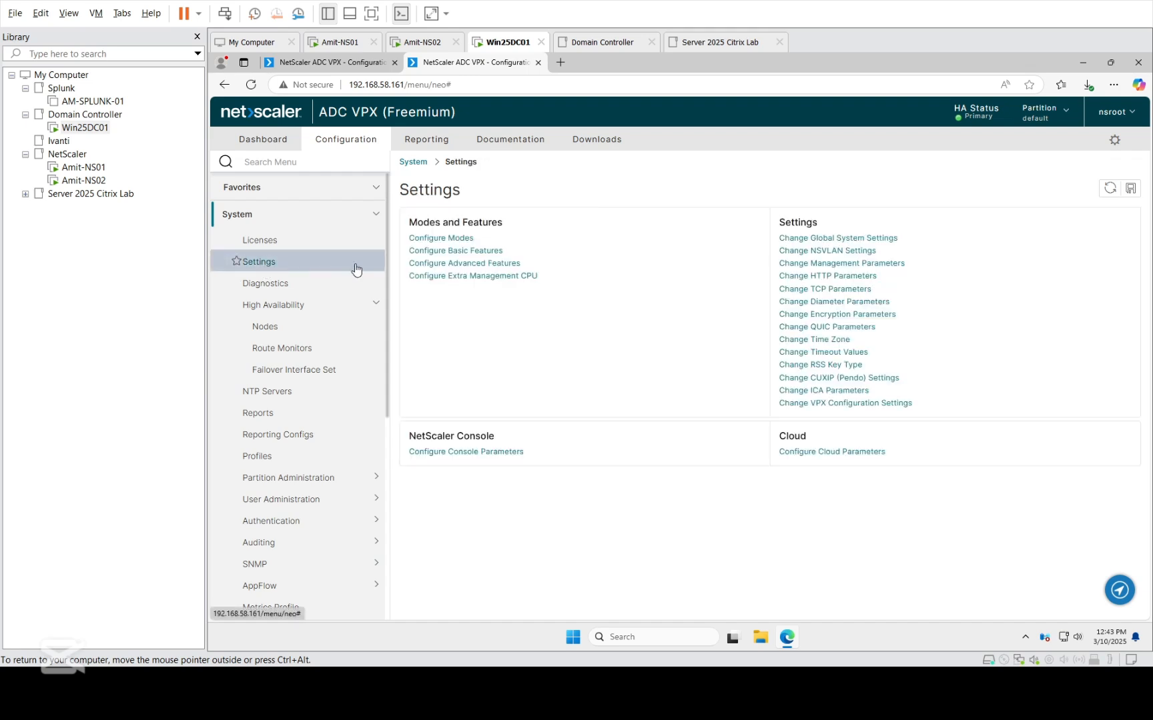
click(272, 291)
click(444, 252)
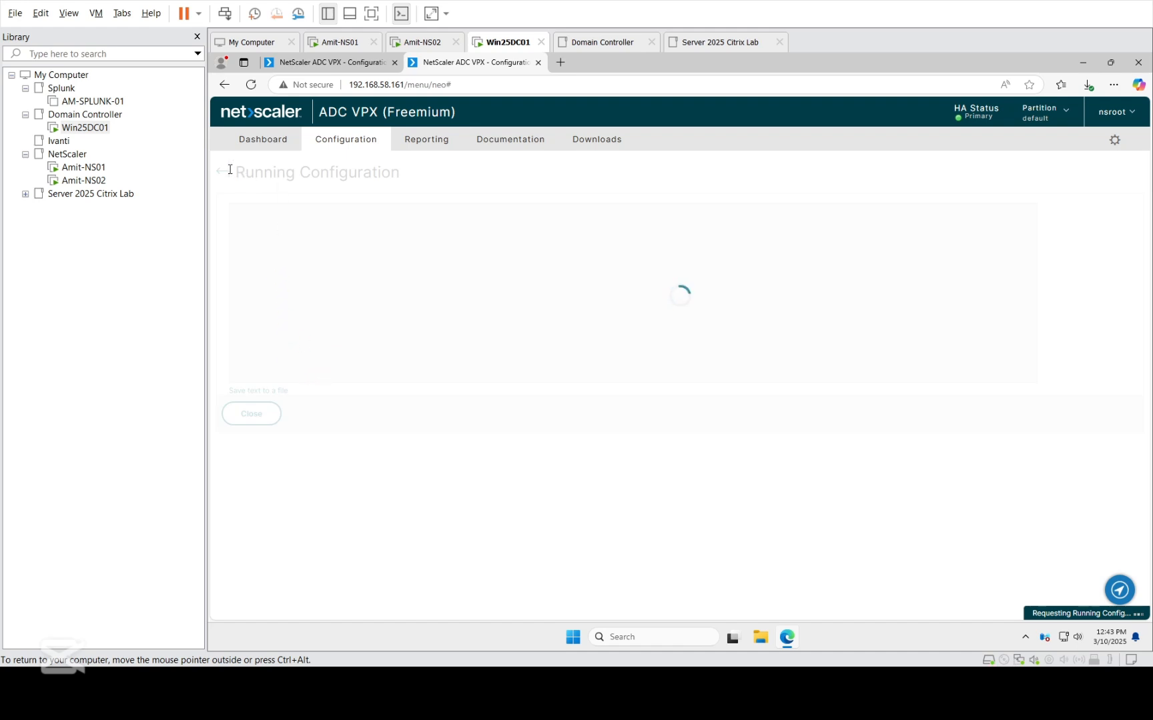
click(259, 414)
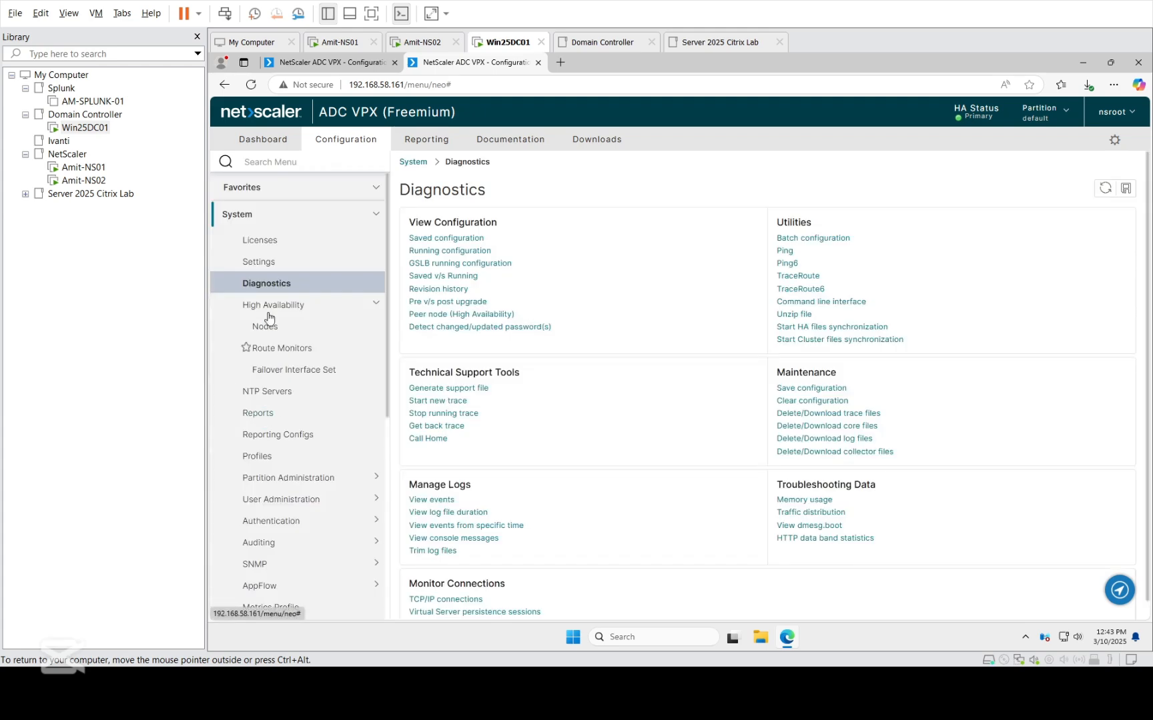
scroll(268, 324, down, 5)
click(277, 498)
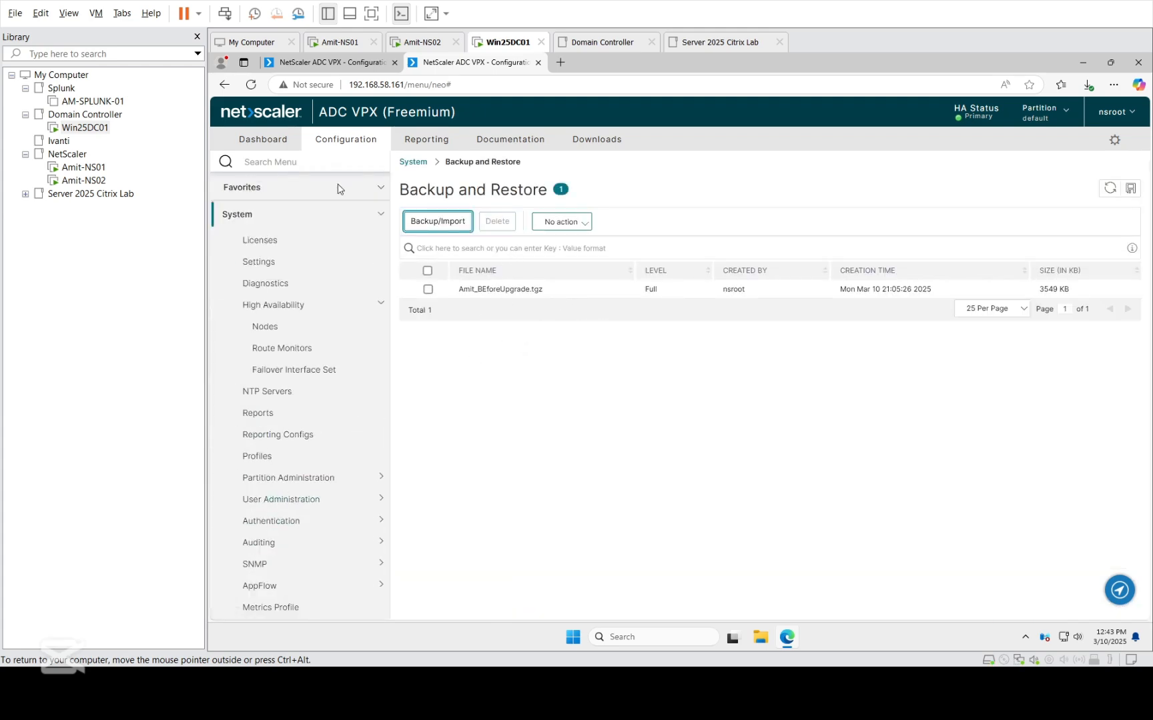
Check Amit-NS01's startup progress on its console, and reload the management page of 192.168.58.160 on Win25DC01.
click(328, 66)
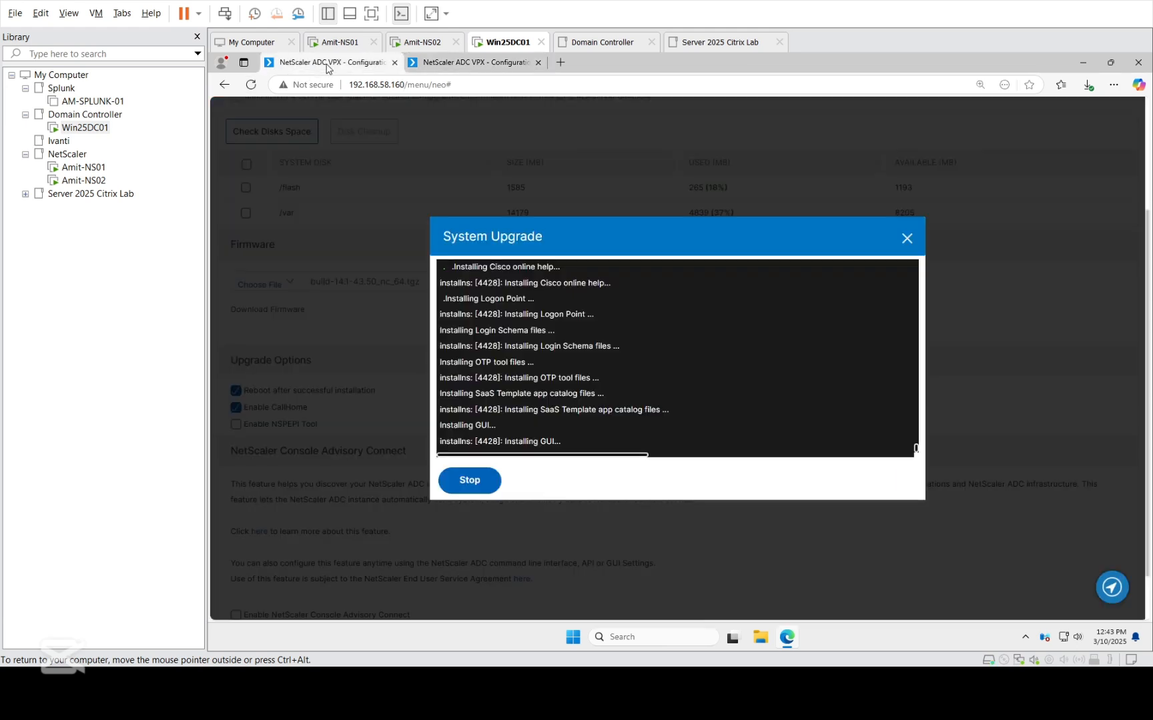
click(85, 168)
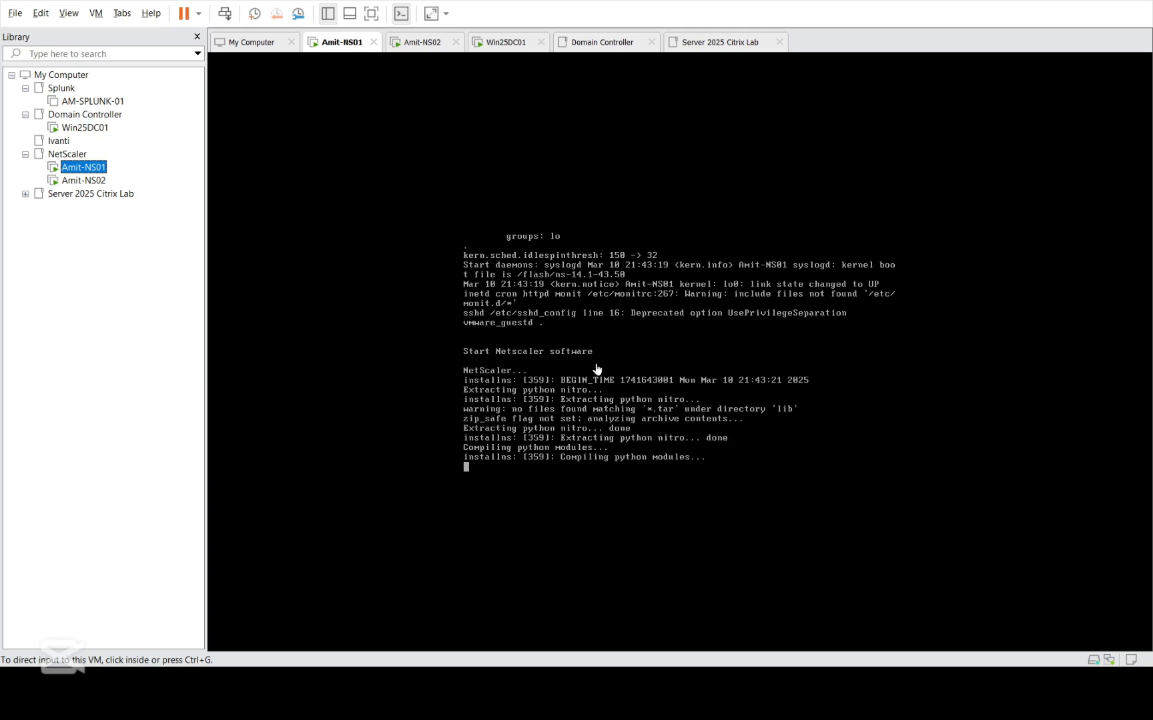
click(85, 127)
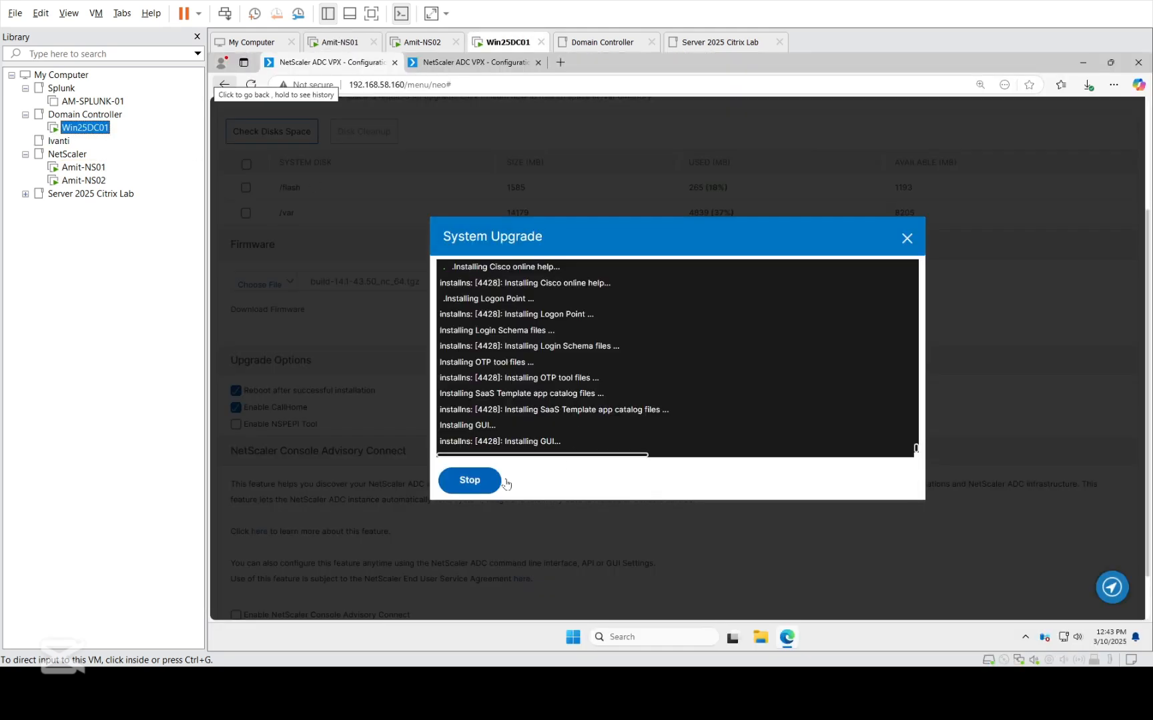
click(251, 85)
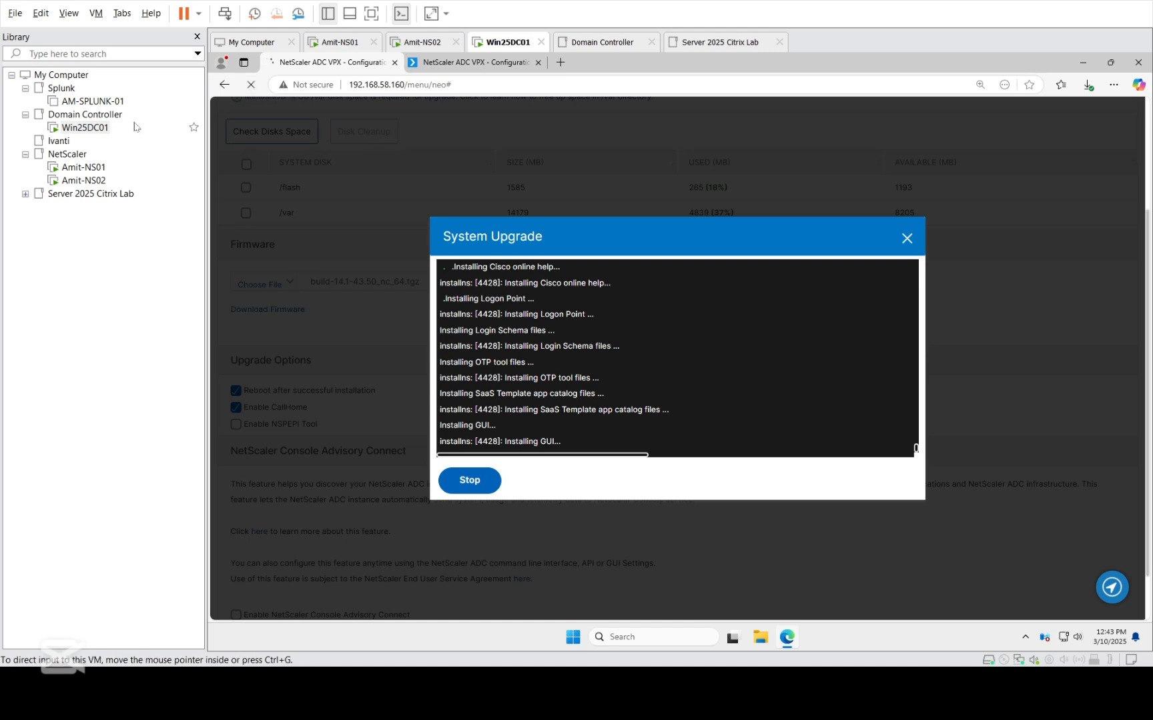
Keep checking the Amit-NS01 console for boot completion, alternating with the reloading 192.168.58.160 page on Win25DC01.
click(83, 168)
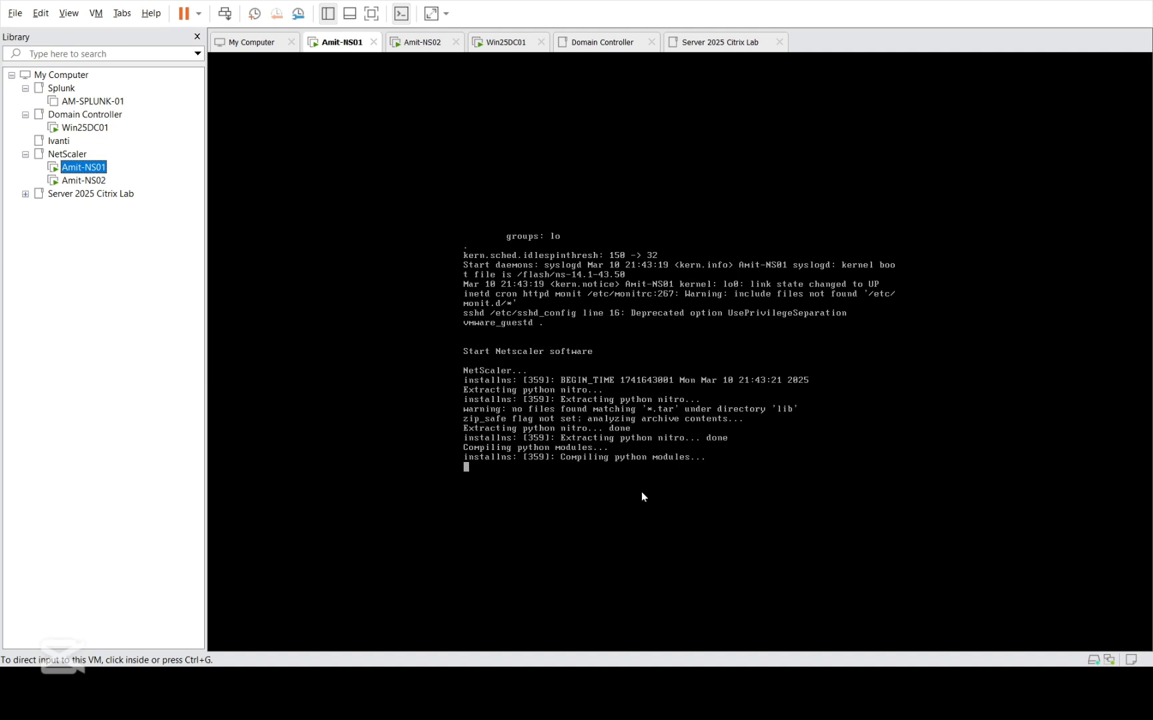
click(93, 130)
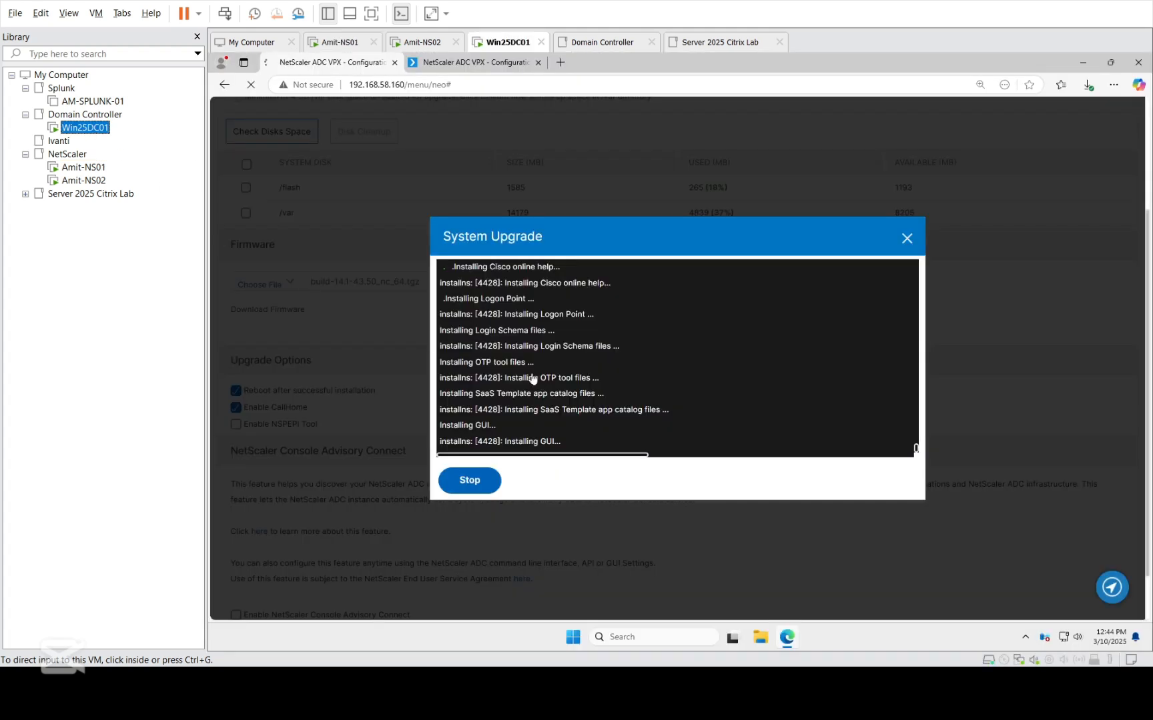
click(83, 166)
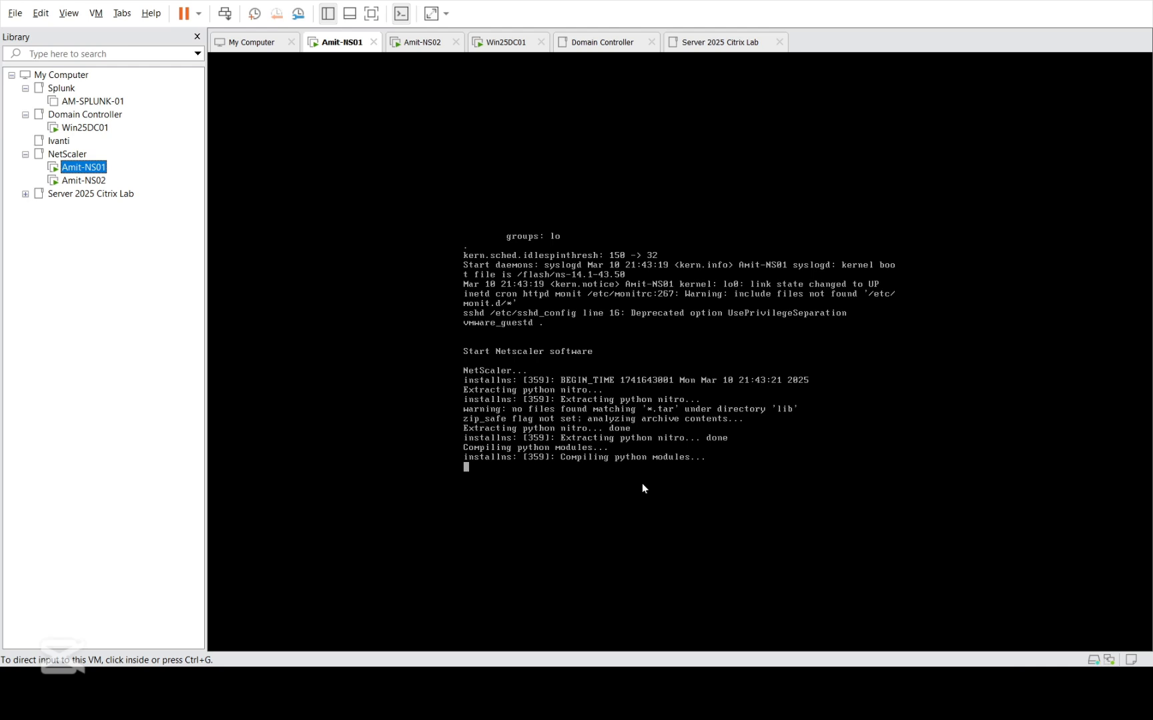
click(85, 128)
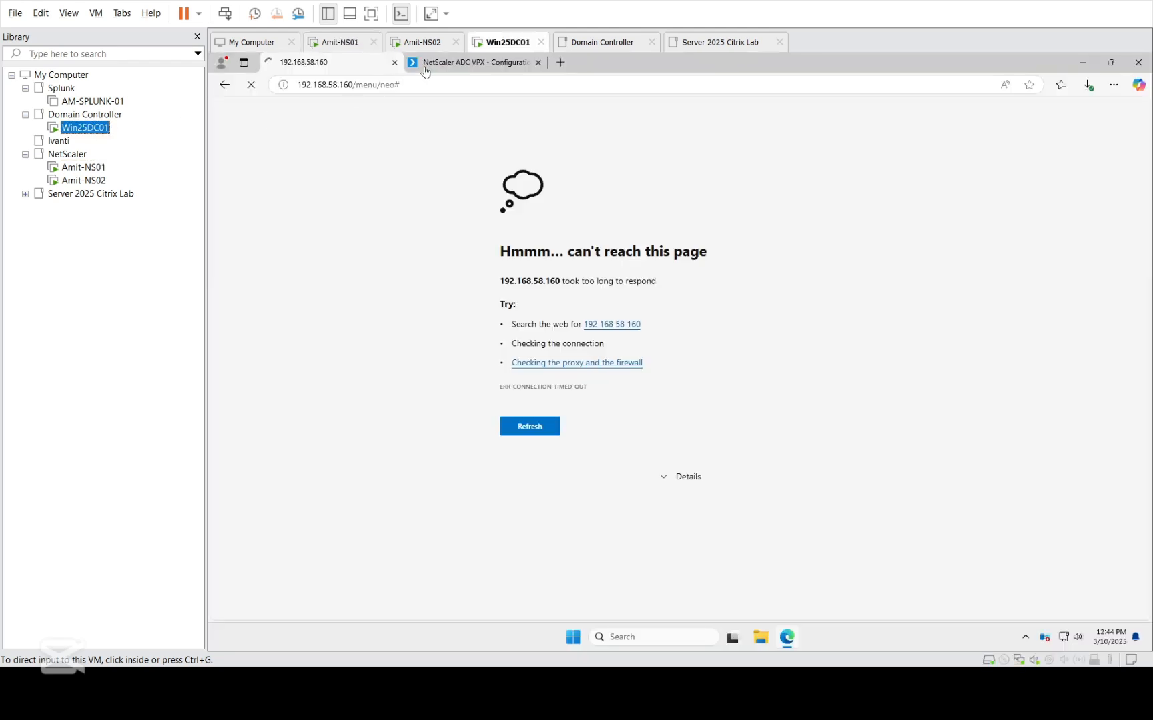
click(84, 169)
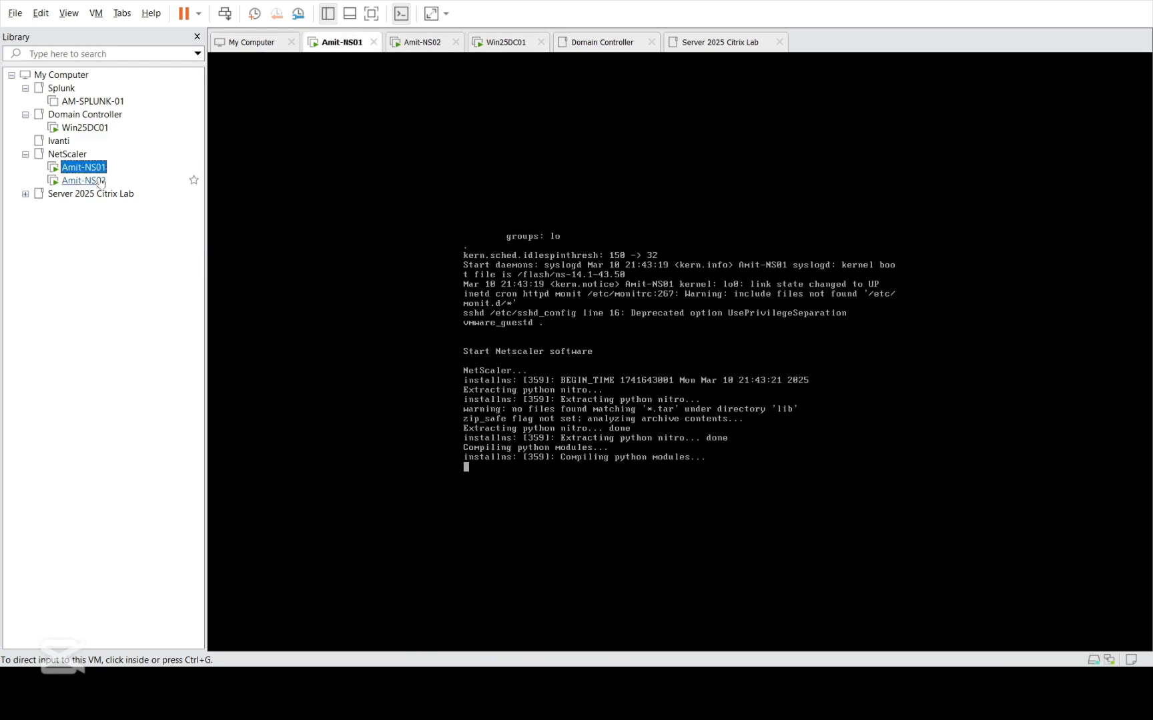
click(564, 484)
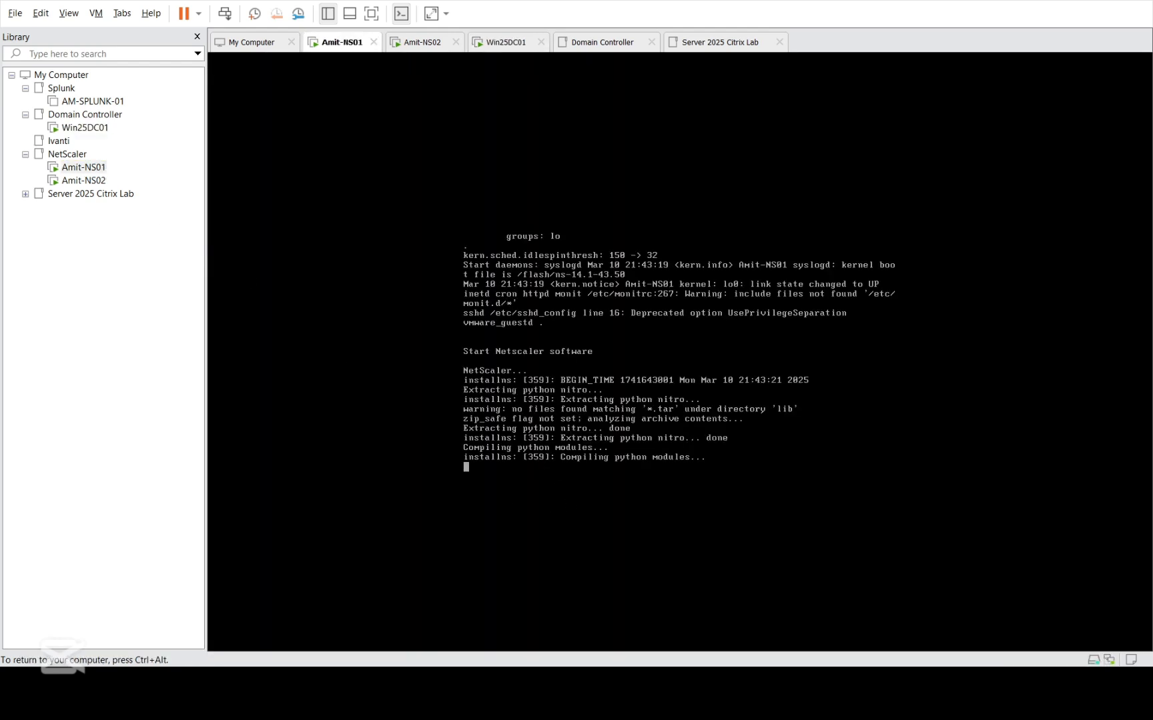
Return to Win25DC01, retry loading the 192.168.58.160 page, and open the High Availability nodes list on 192.168.58.161.
key(ctrl+alt)
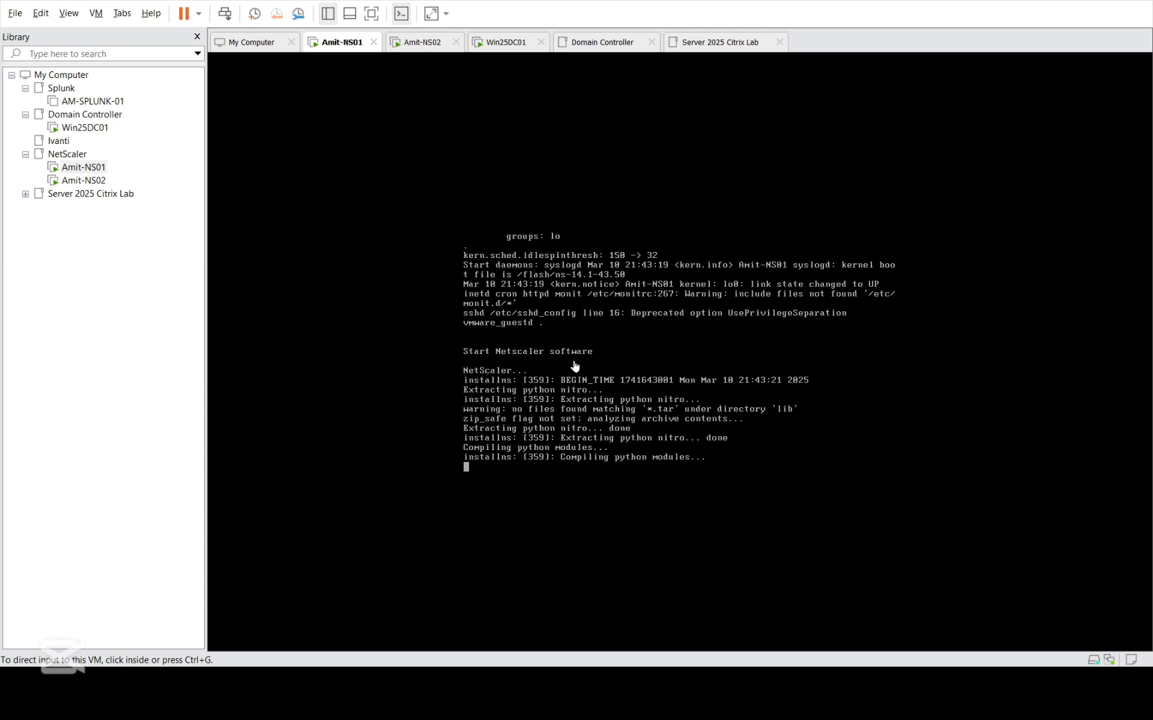
click(81, 133)
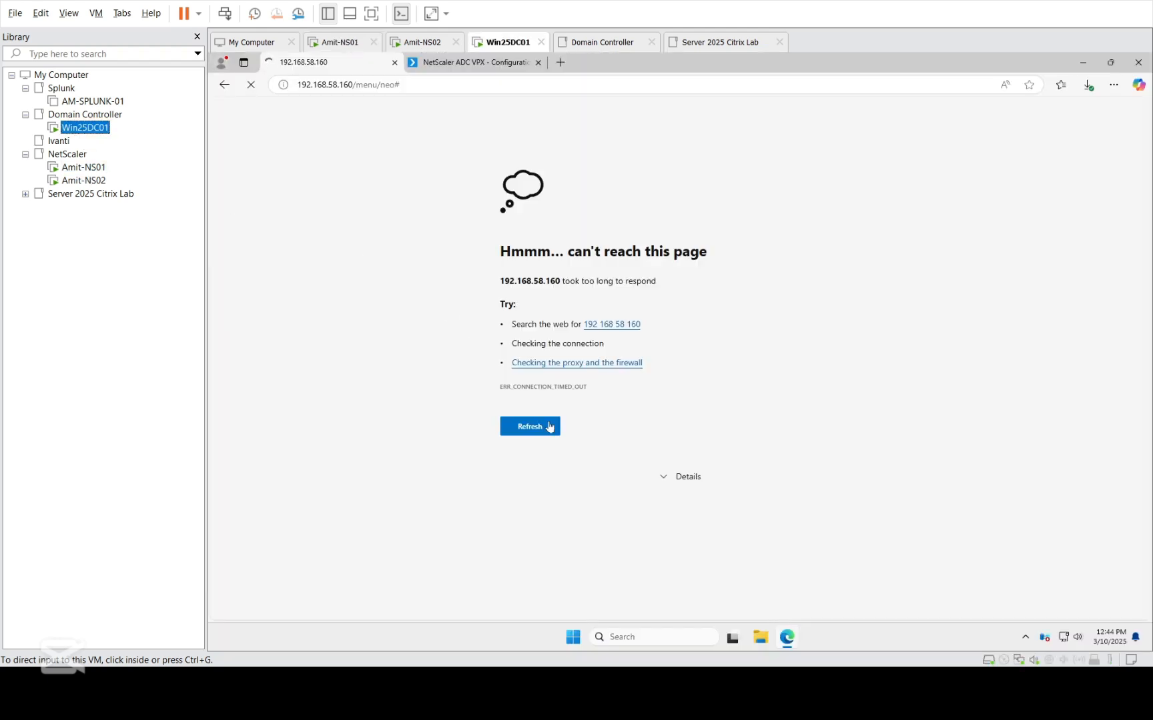
click(550, 427)
click(467, 64)
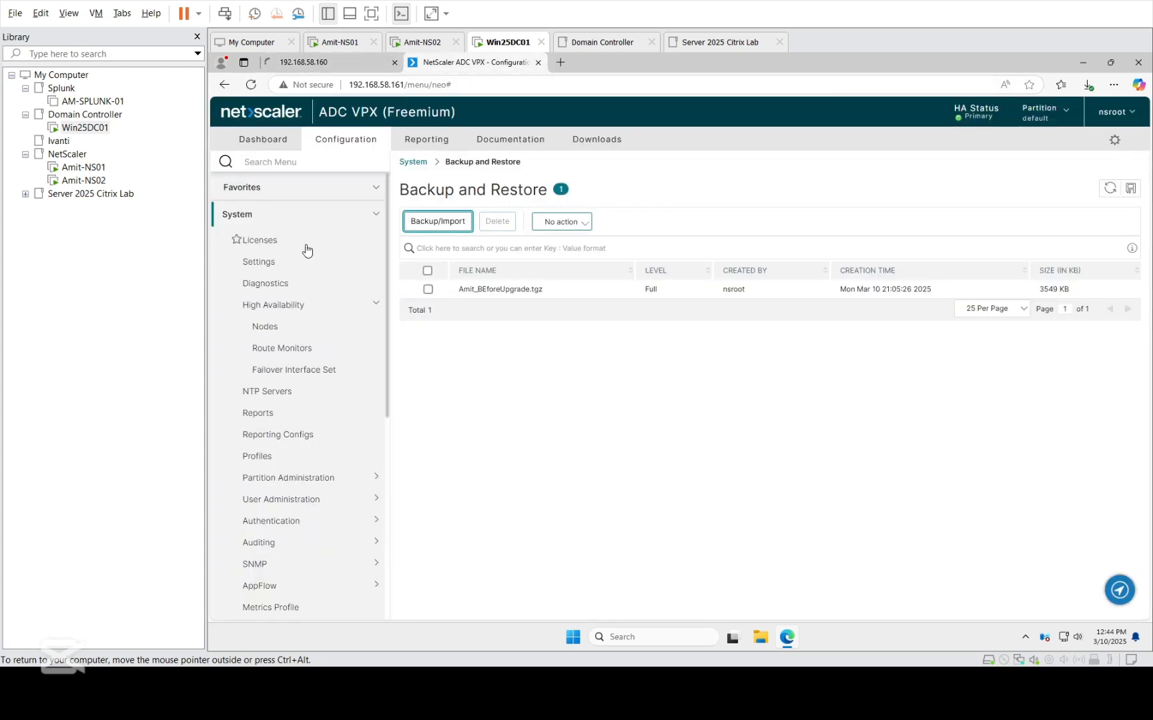
click(263, 329)
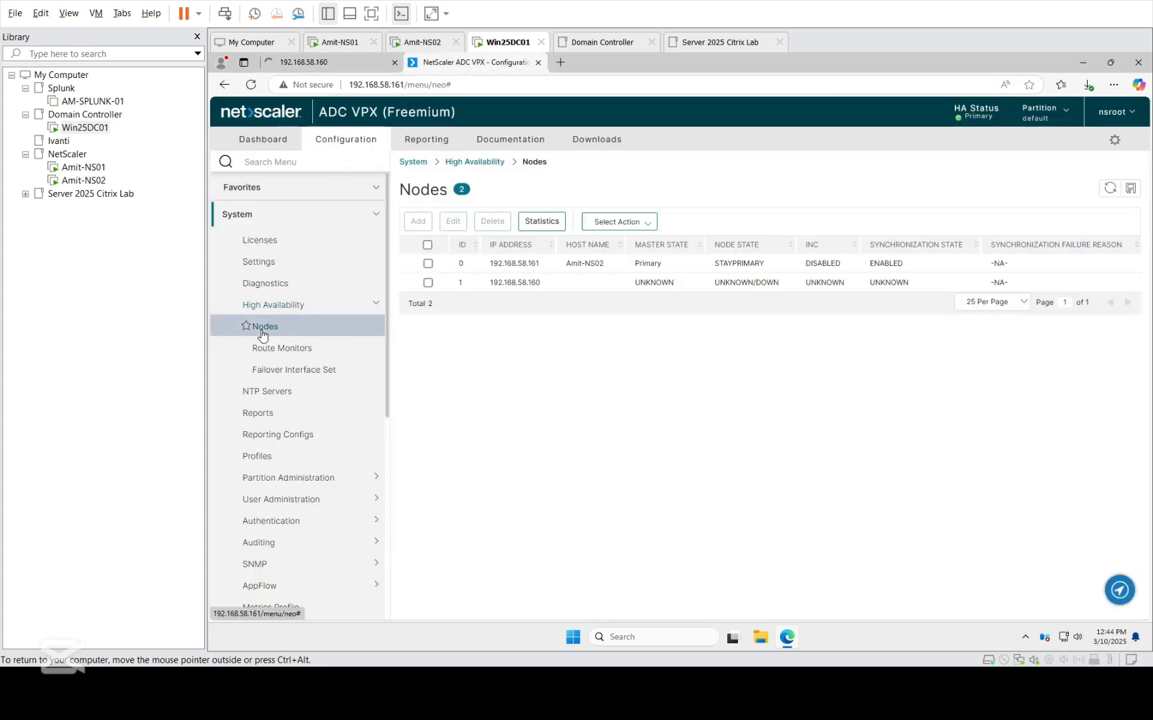
Check Amit-NS01's boot progress on its console, and sign in to 192.168.58.160 from Win25DC01 as nsroot with the account password.
click(84, 167)
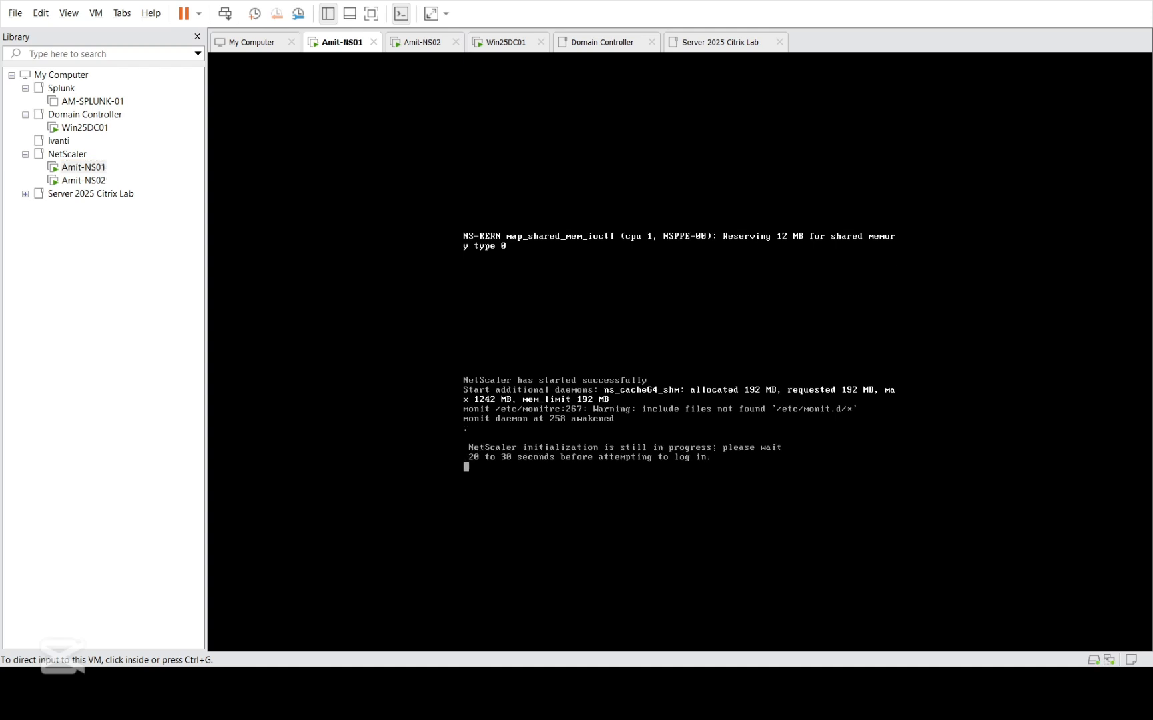
click(193, 129)
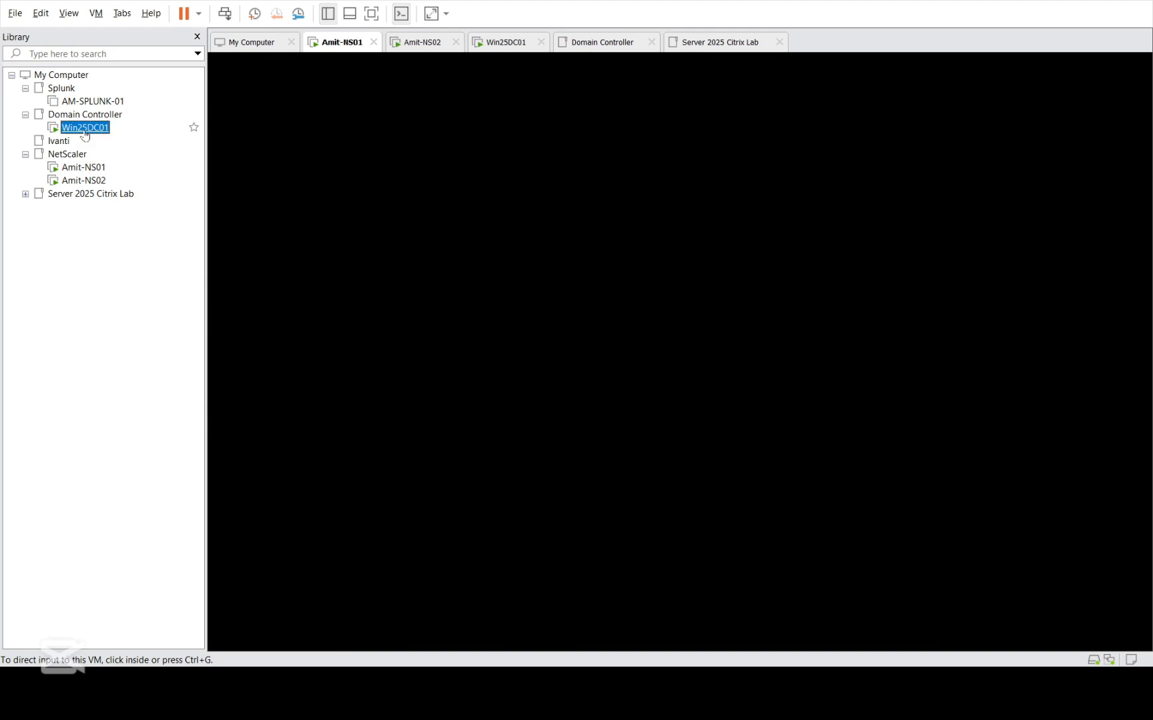
click(288, 62)
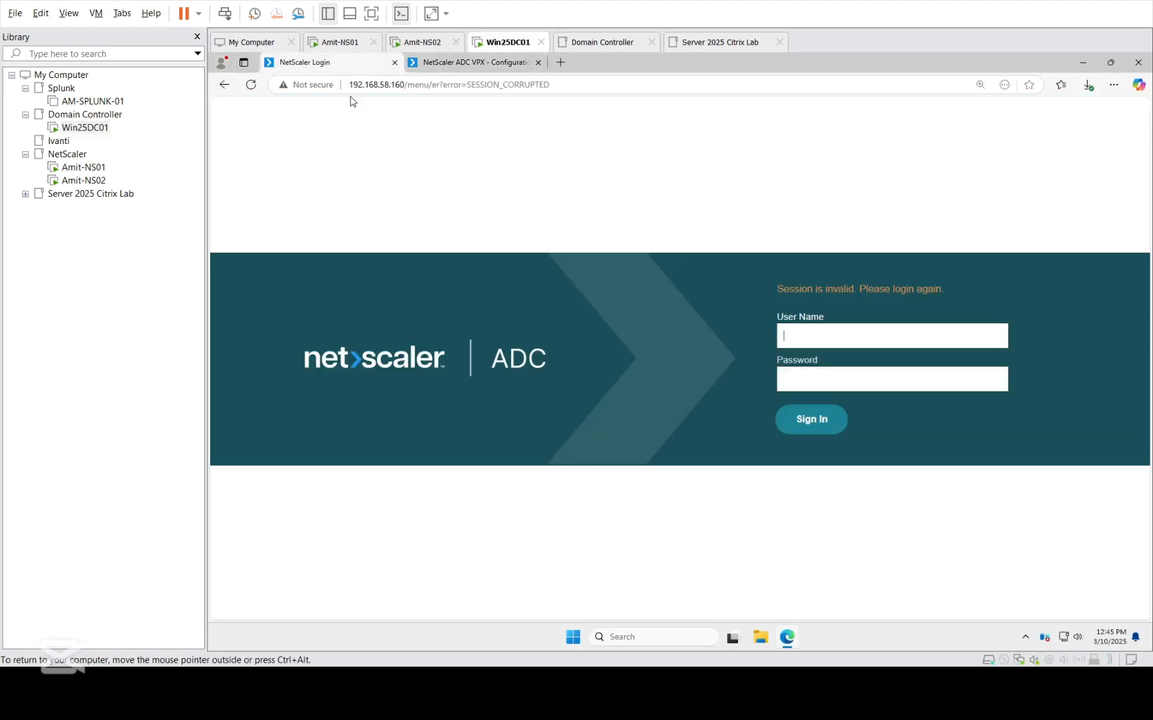
click(843, 335)
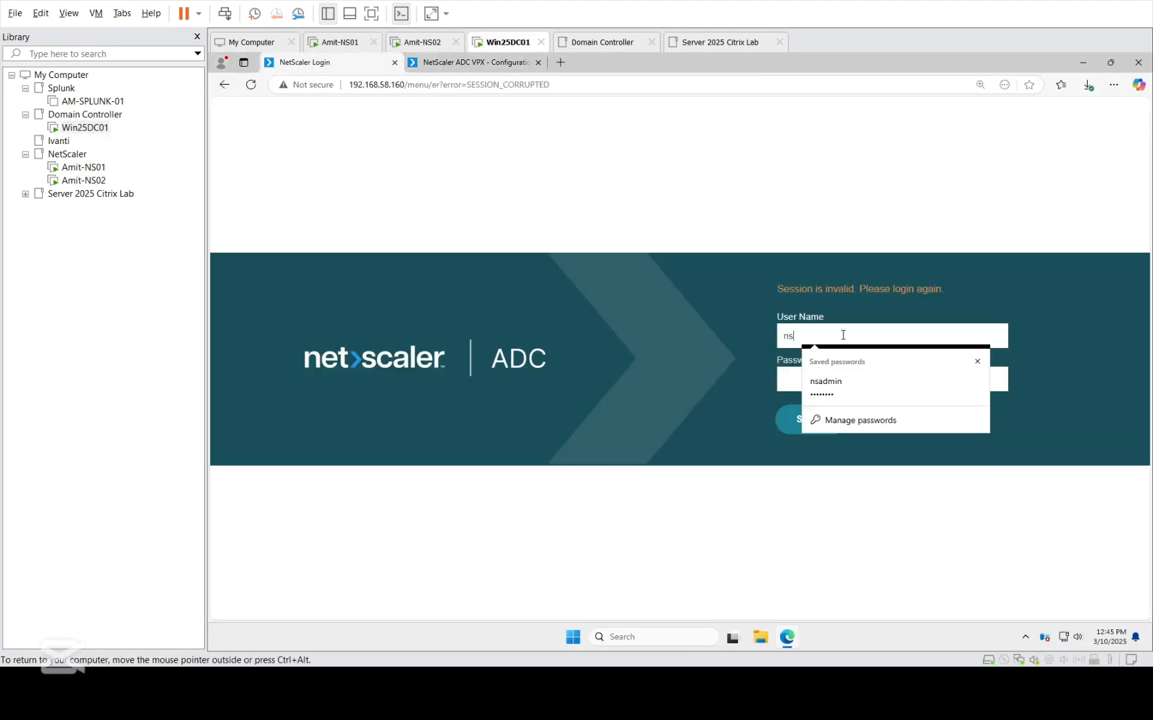
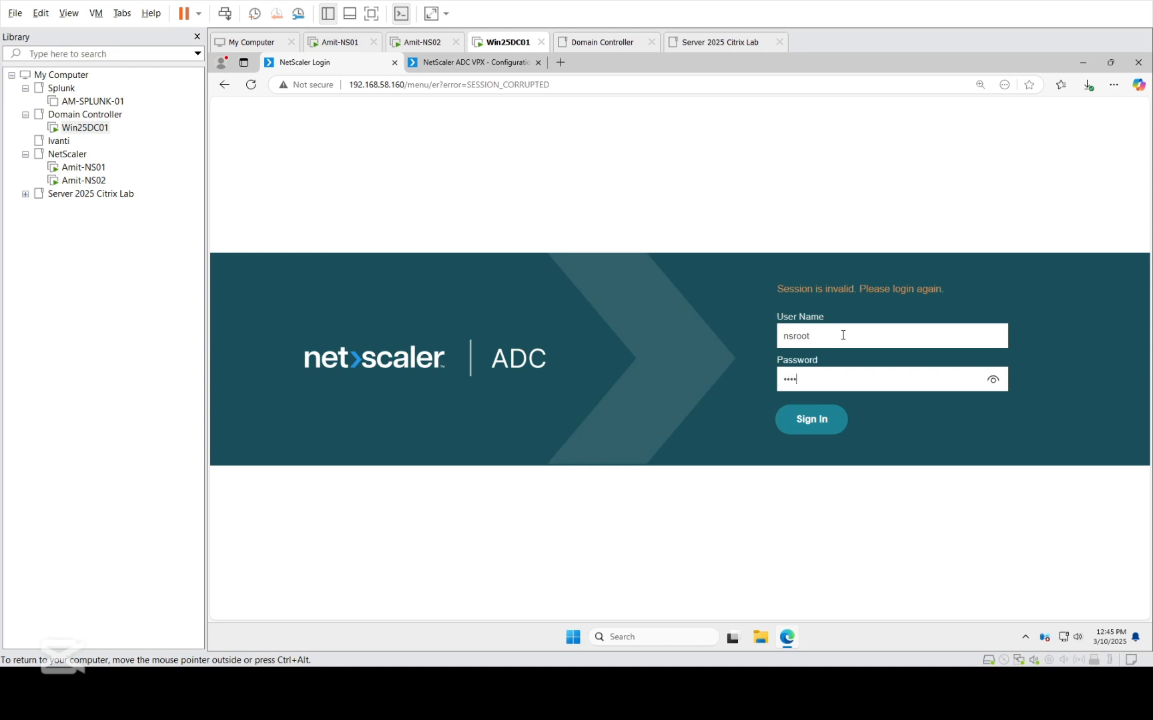
key(Return)
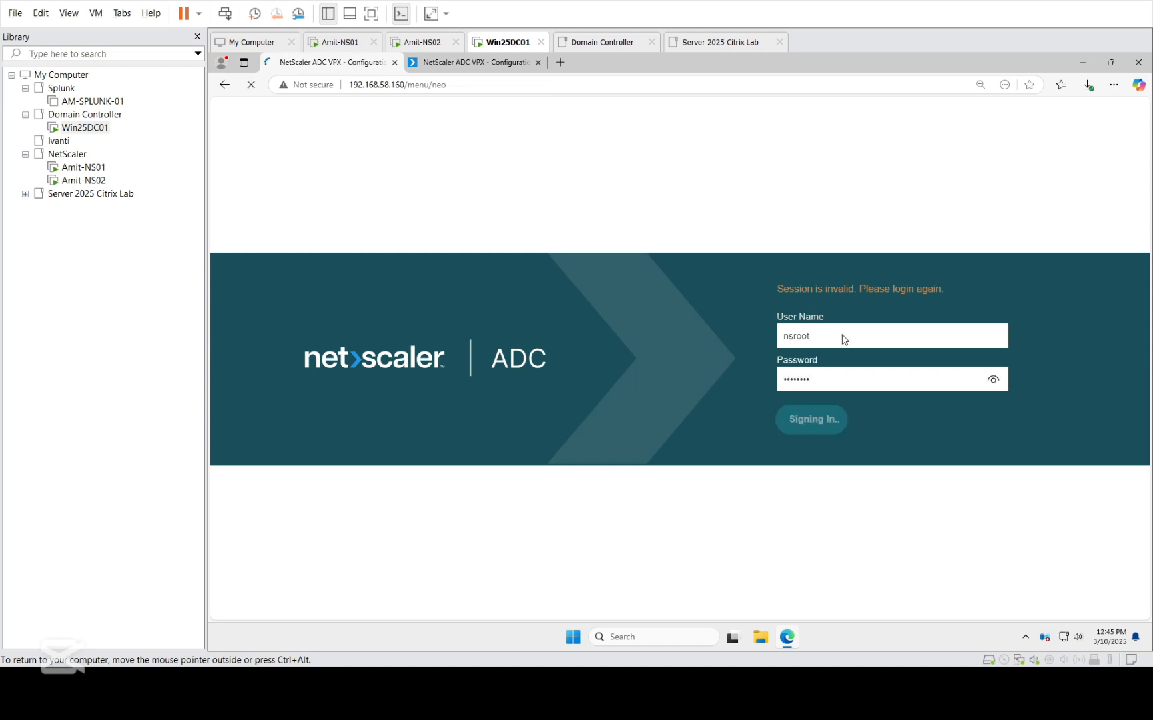
Refresh the High Availability nodes list on 192.168.58.161 and release that node from its stay-primary status so it participates normally.
click(477, 64)
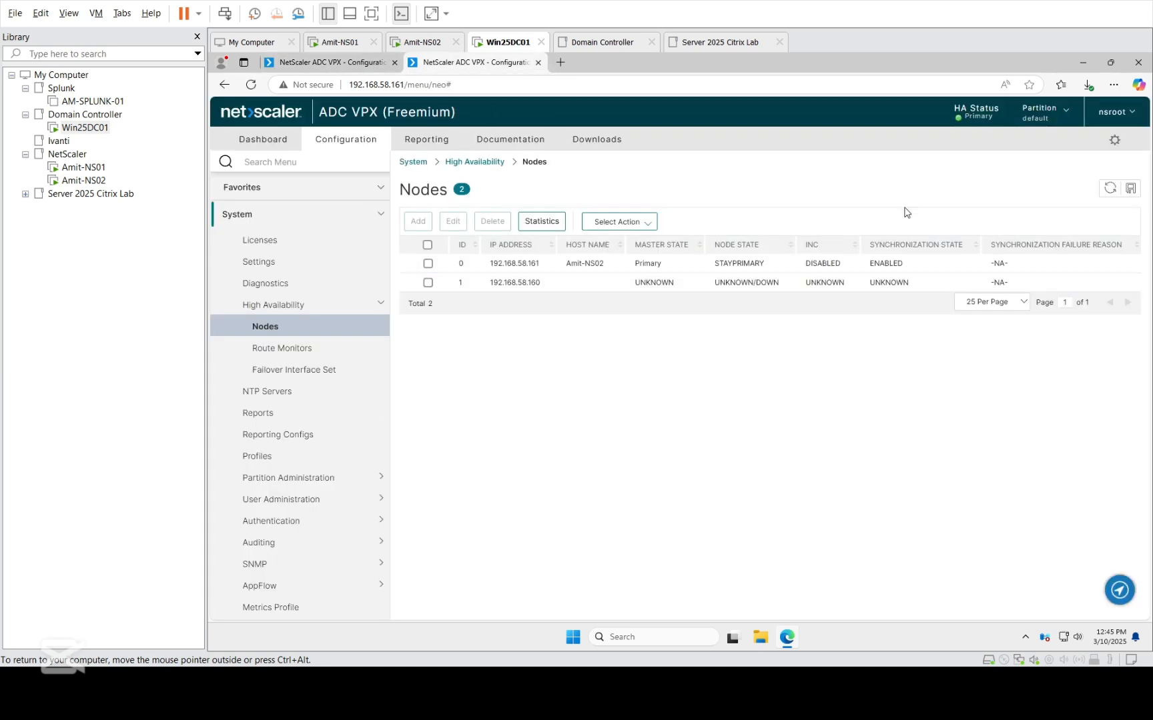
click(1110, 190)
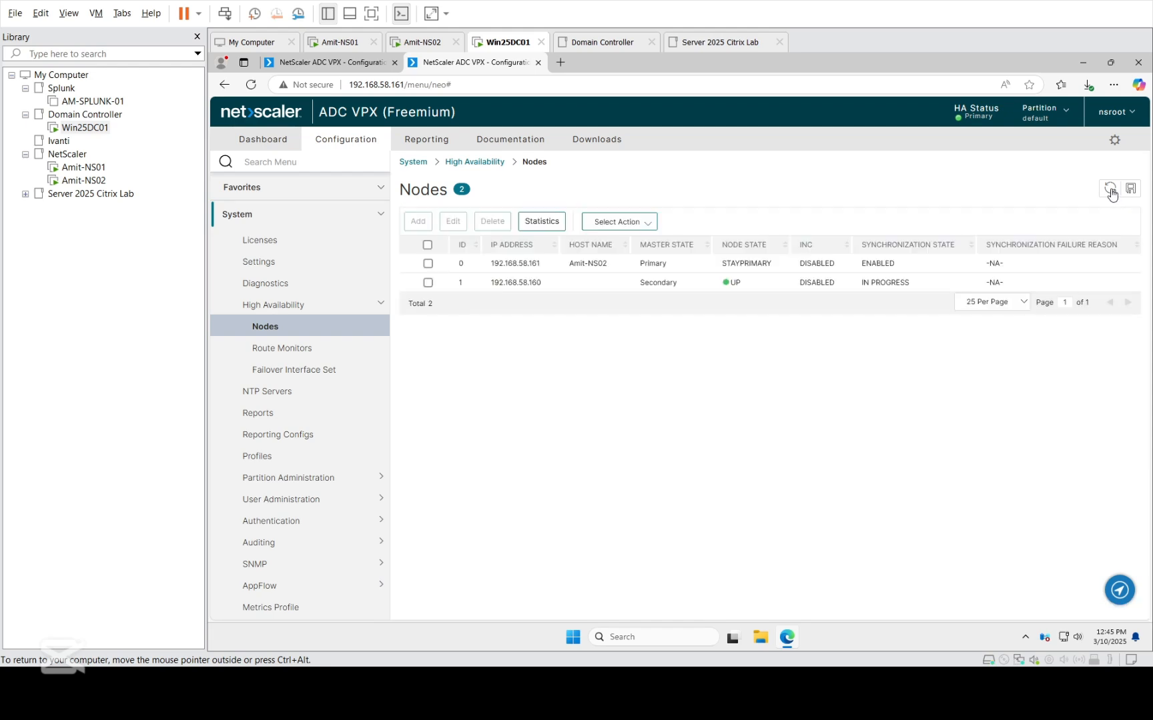
click(428, 263)
click(427, 264)
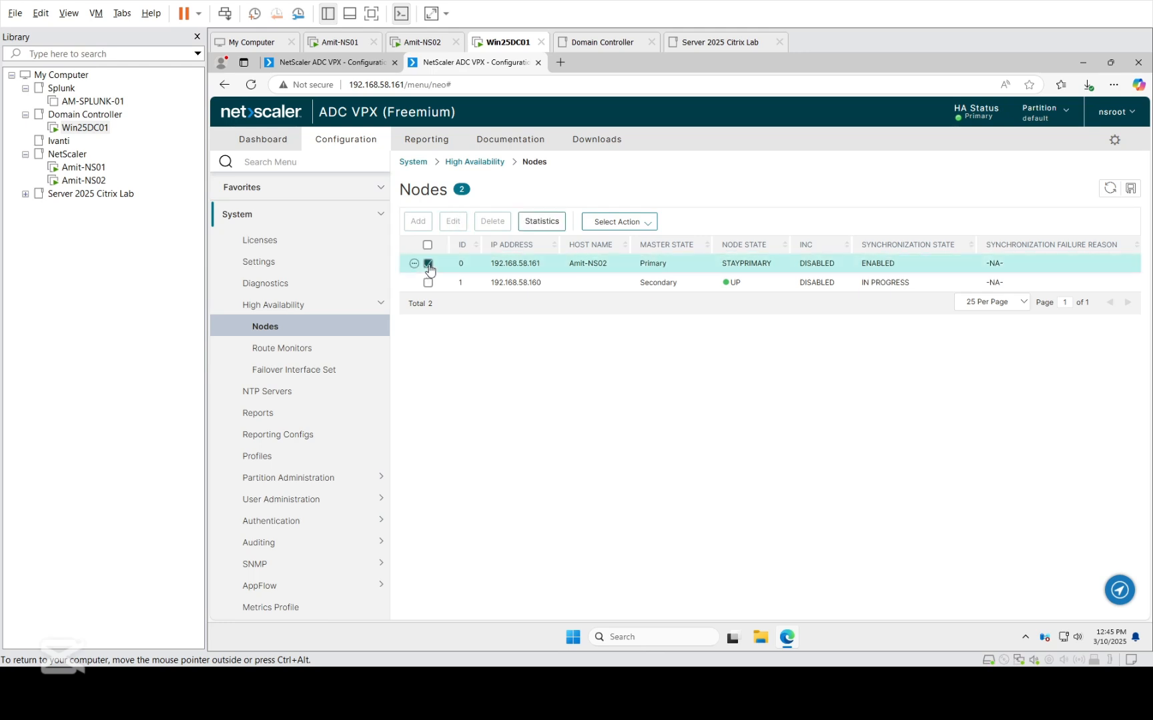
click(451, 221)
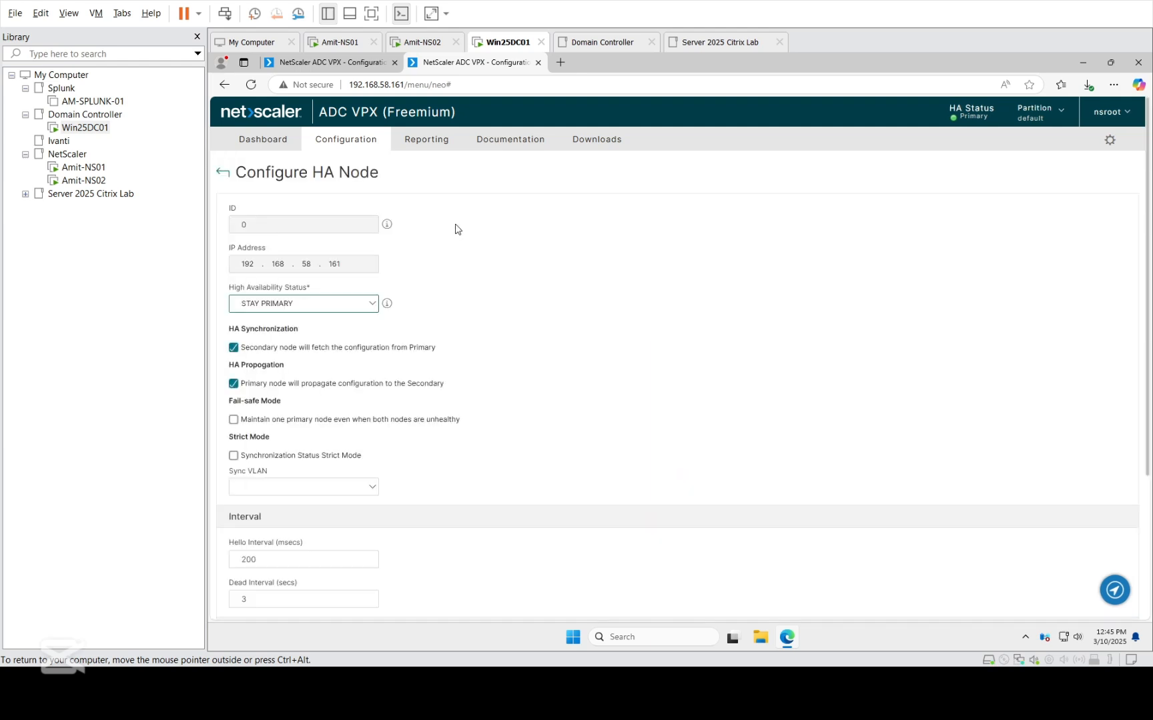
click(324, 298)
click(311, 322)
scroll(624, 418, down, 3)
click(248, 594)
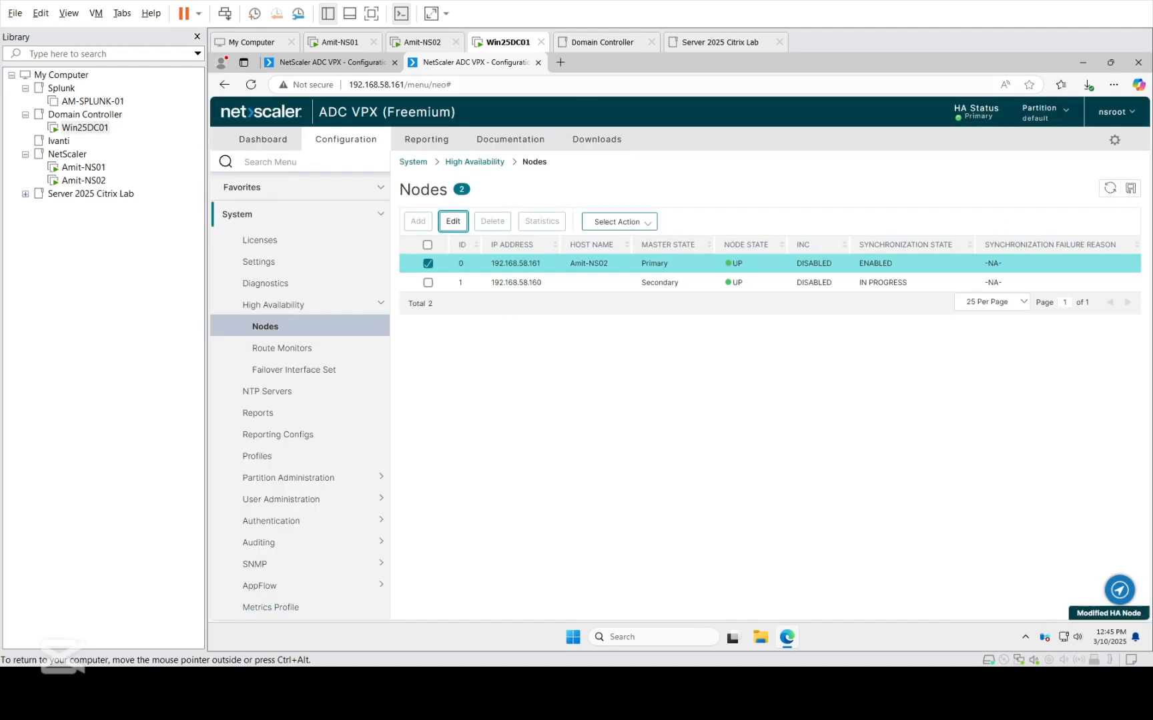
Dismiss the secondary-node warning and the SSL notice on 192.168.58.160, and check that node's firmware release in the account details.
click(338, 67)
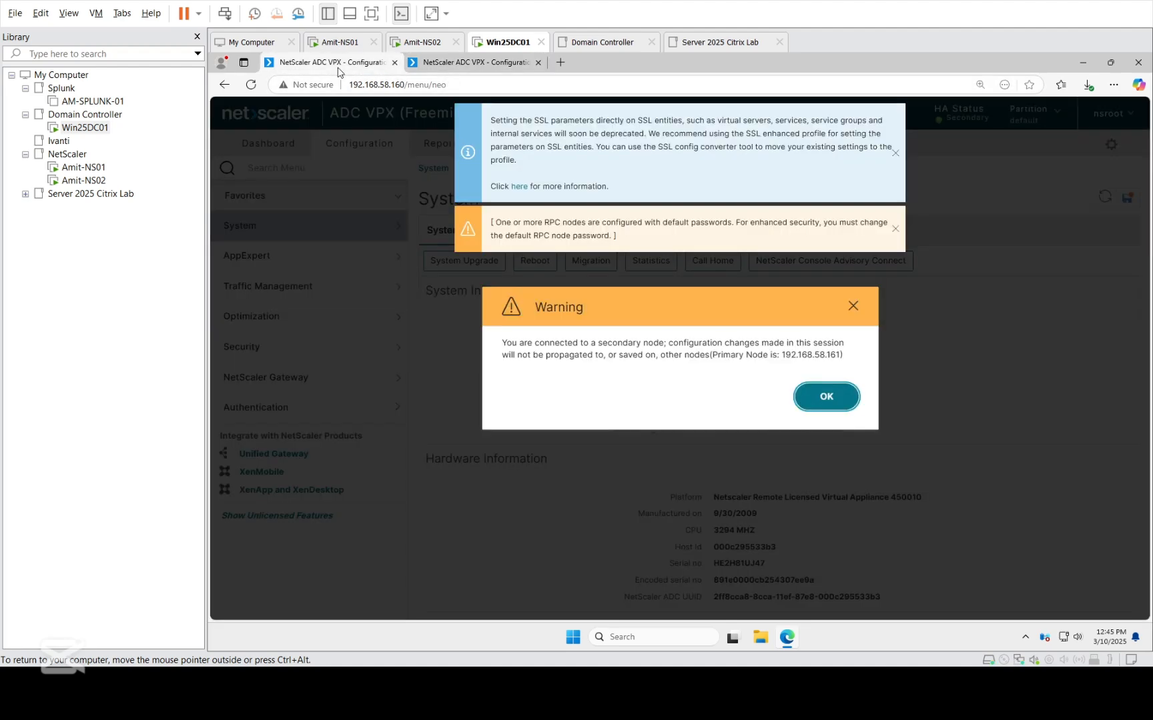
click(825, 397)
click(895, 153)
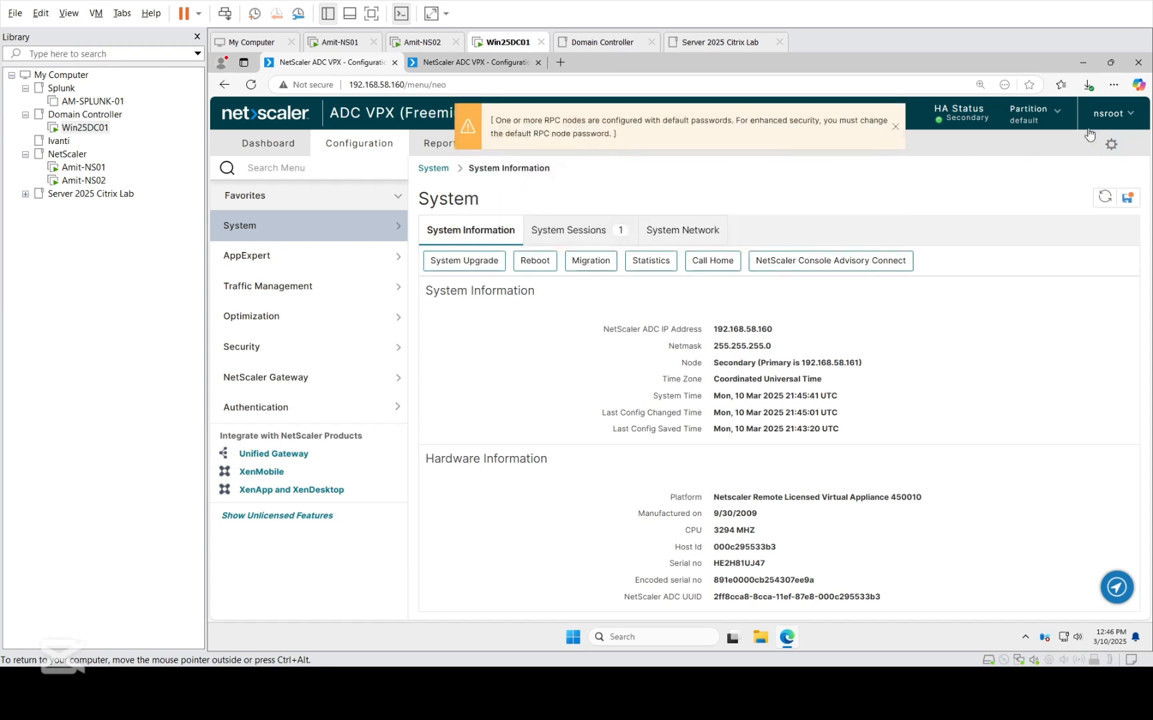
click(1118, 115)
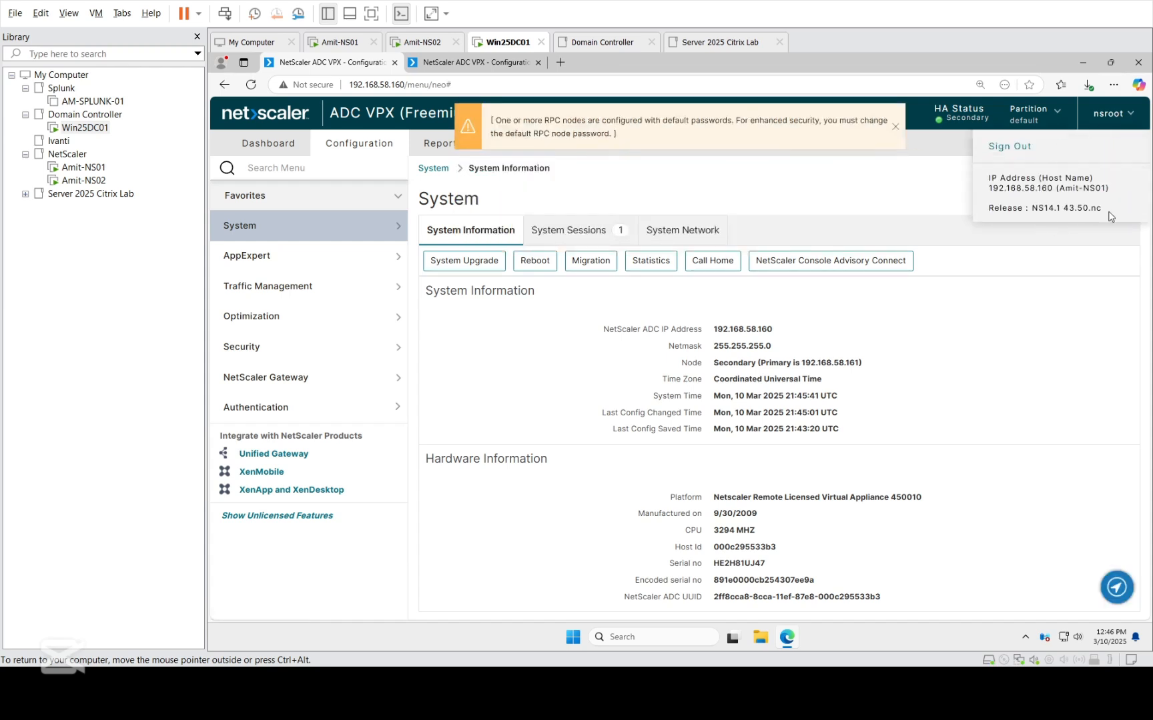
drag(1105, 209, 1034, 210)
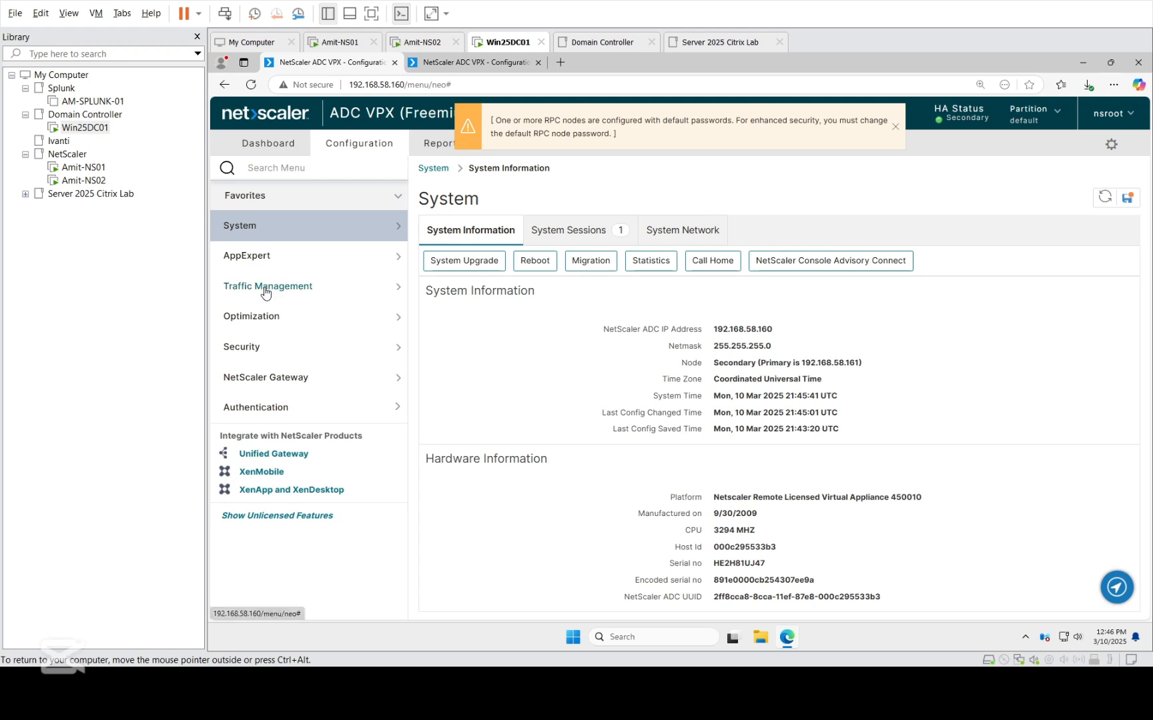
Open the Dashboard of node 192.168.58.160.
click(271, 153)
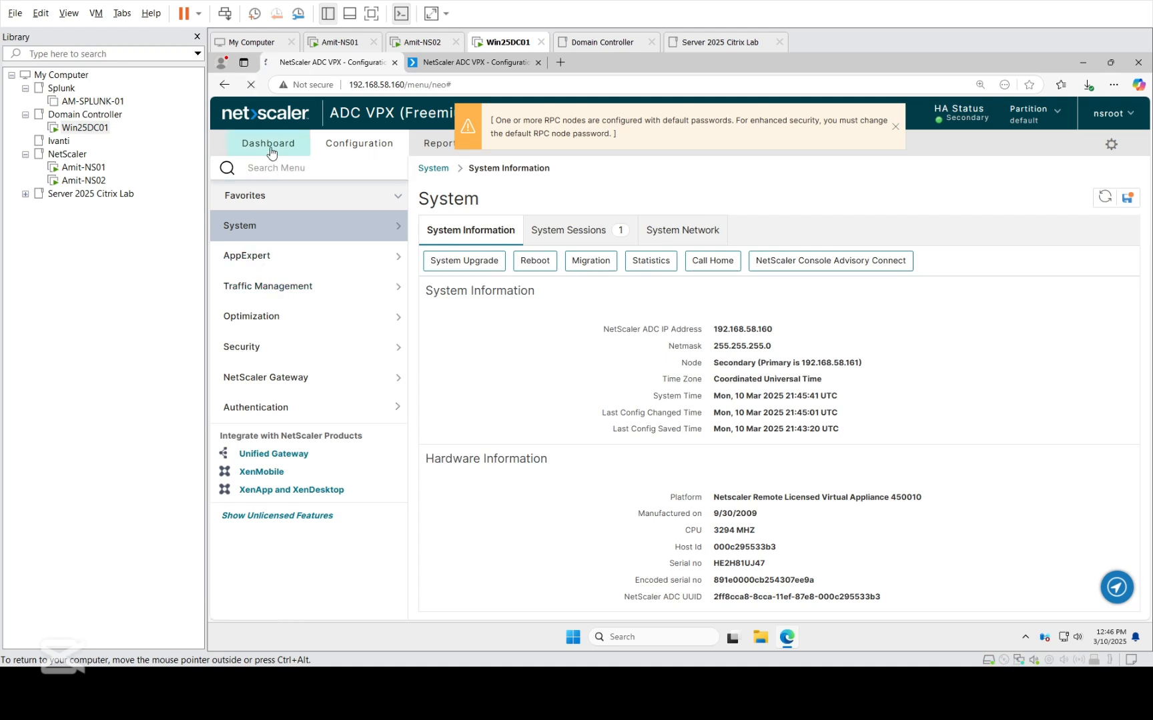